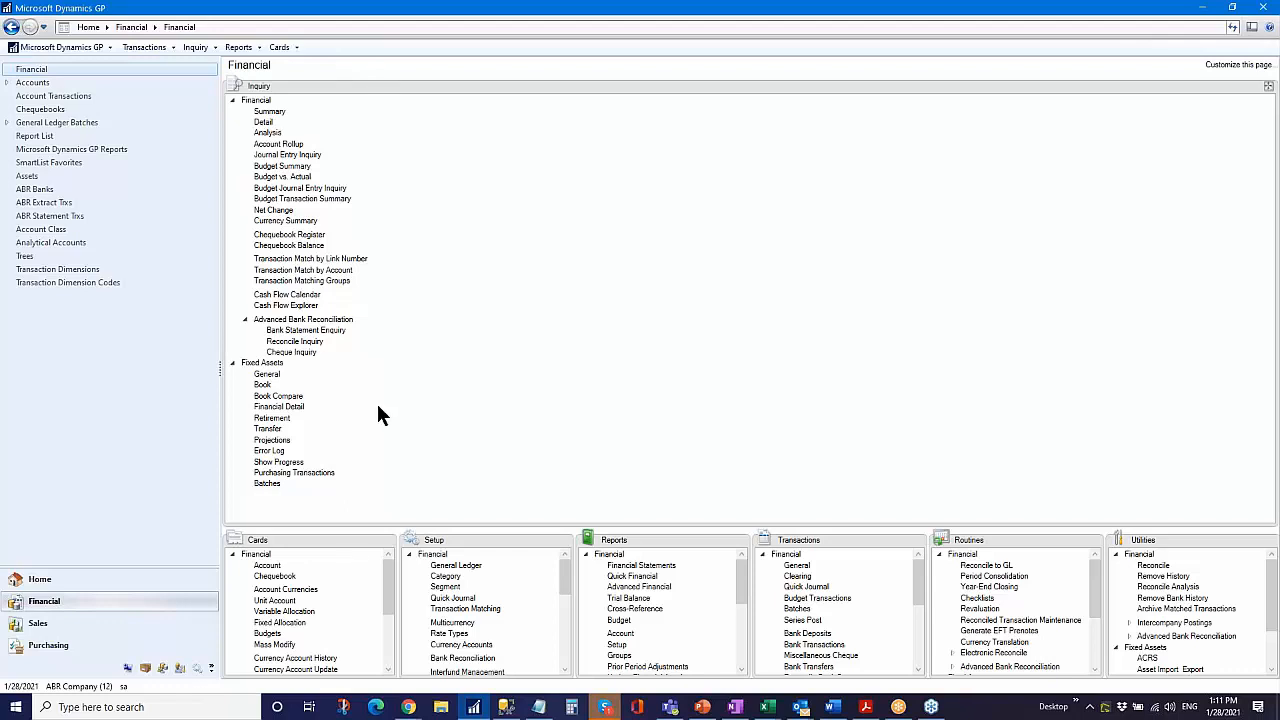
# - Open Reconcile Bank Transactions under the Advanced Bank Reconciliation transactions and load the DEMOACCT bank account
pyautogui.click(920, 540)
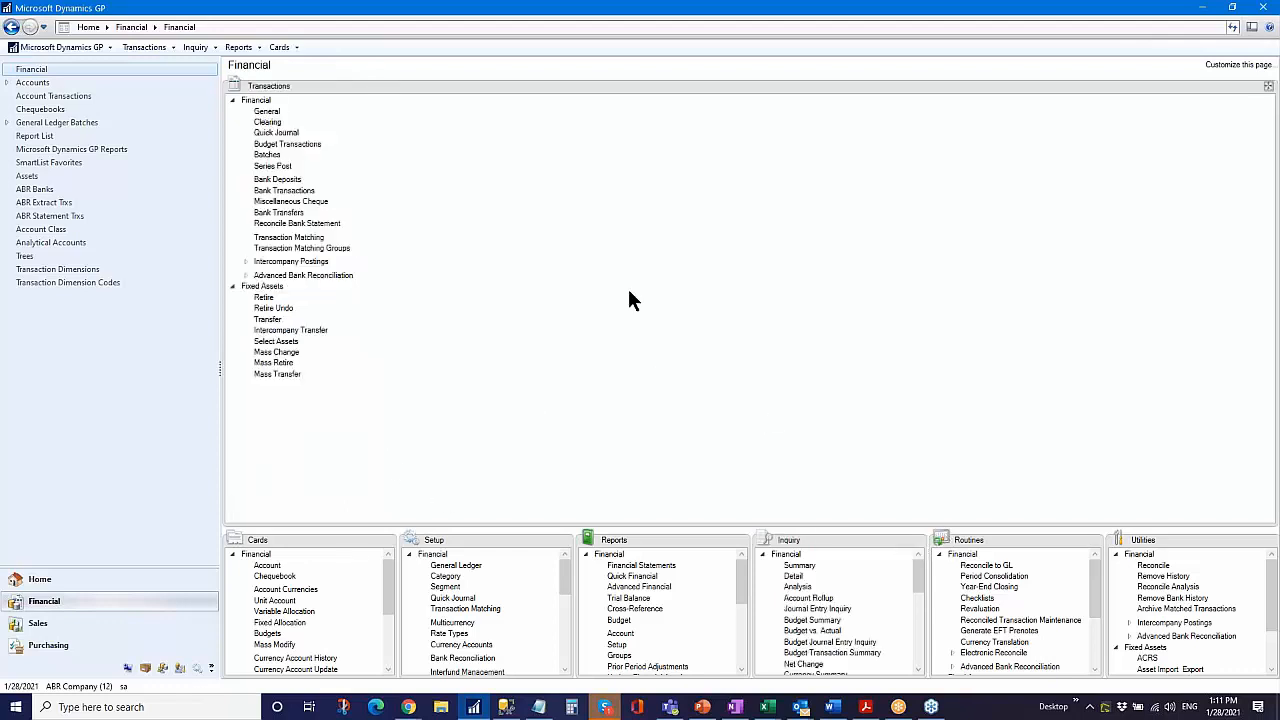
pyautogui.click(245, 275)
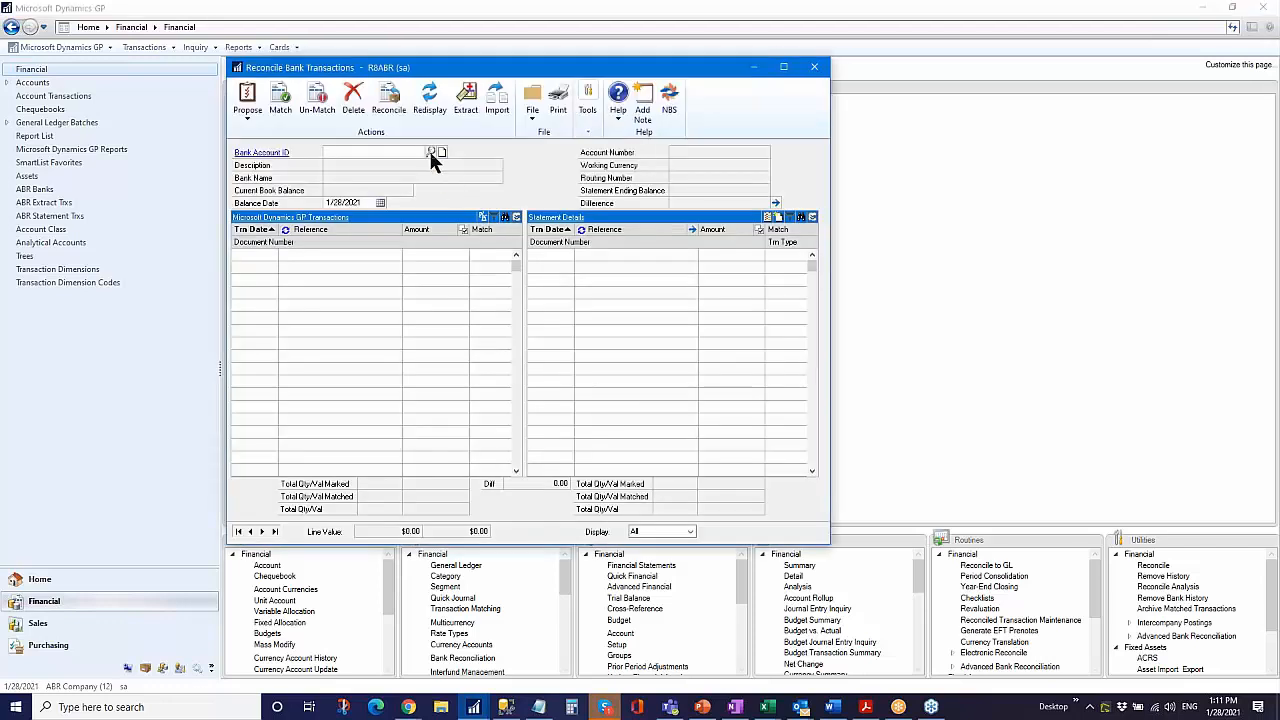
pyautogui.click(430, 152)
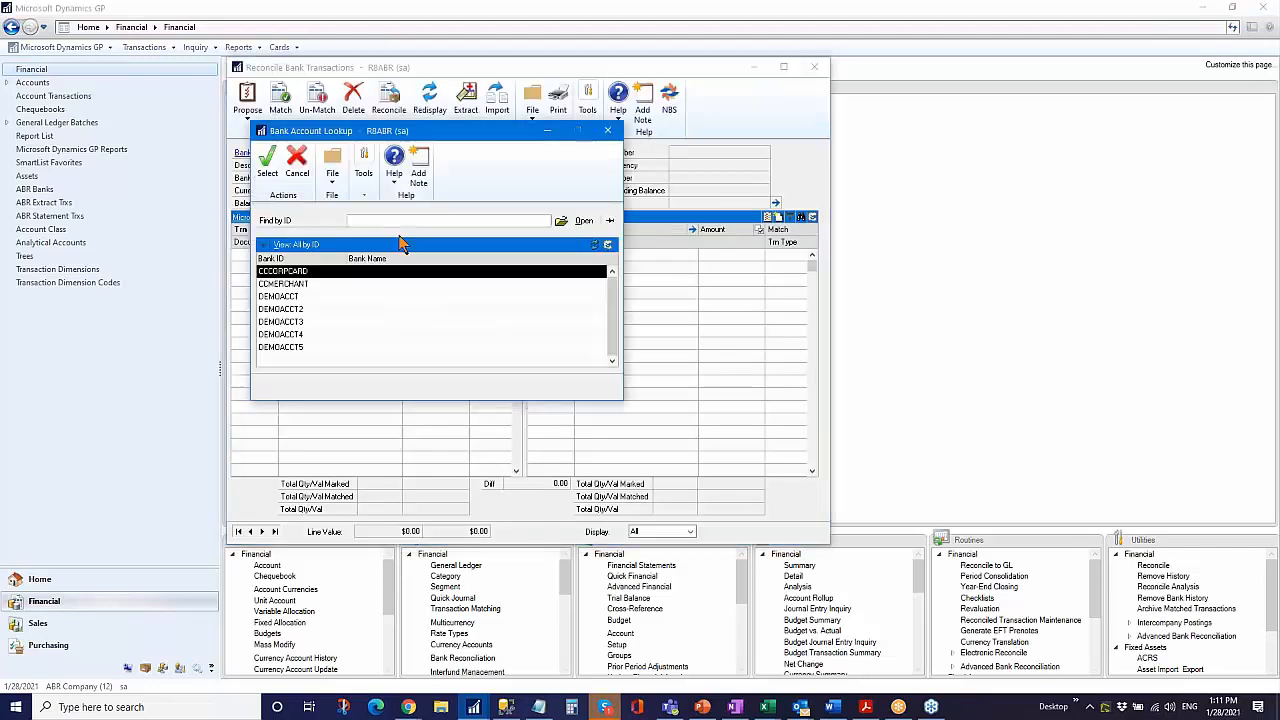
pyautogui.doubleClick(310, 297)
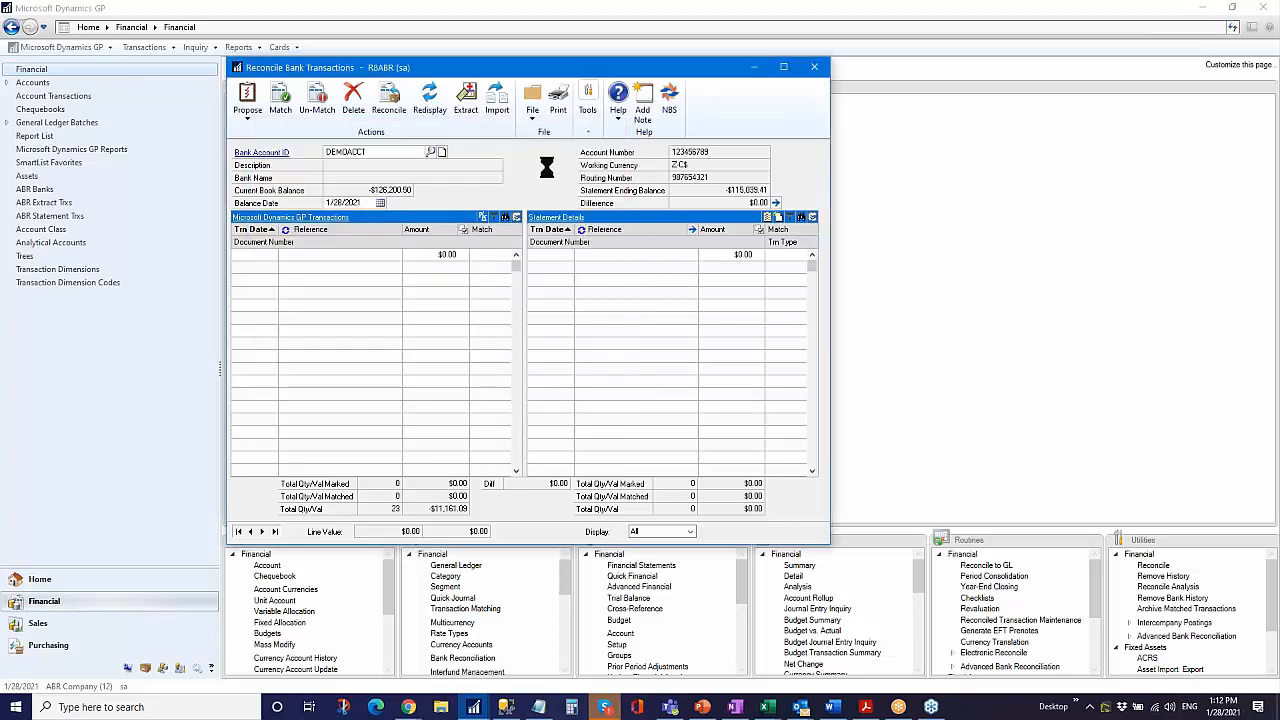
# - Change the user date to 06/30/2020
pyautogui.click(31, 686)
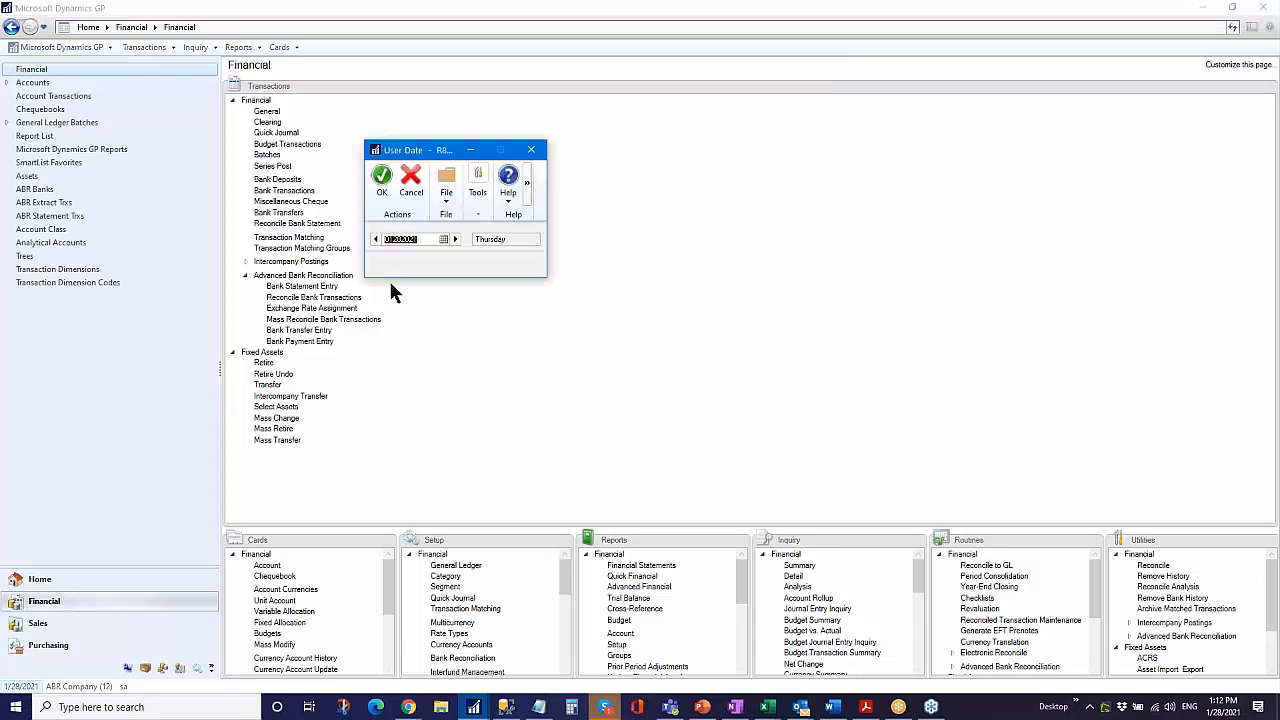
pyautogui.write('06302020')
pyautogui.press('Tab')
pyautogui.click(381, 182)
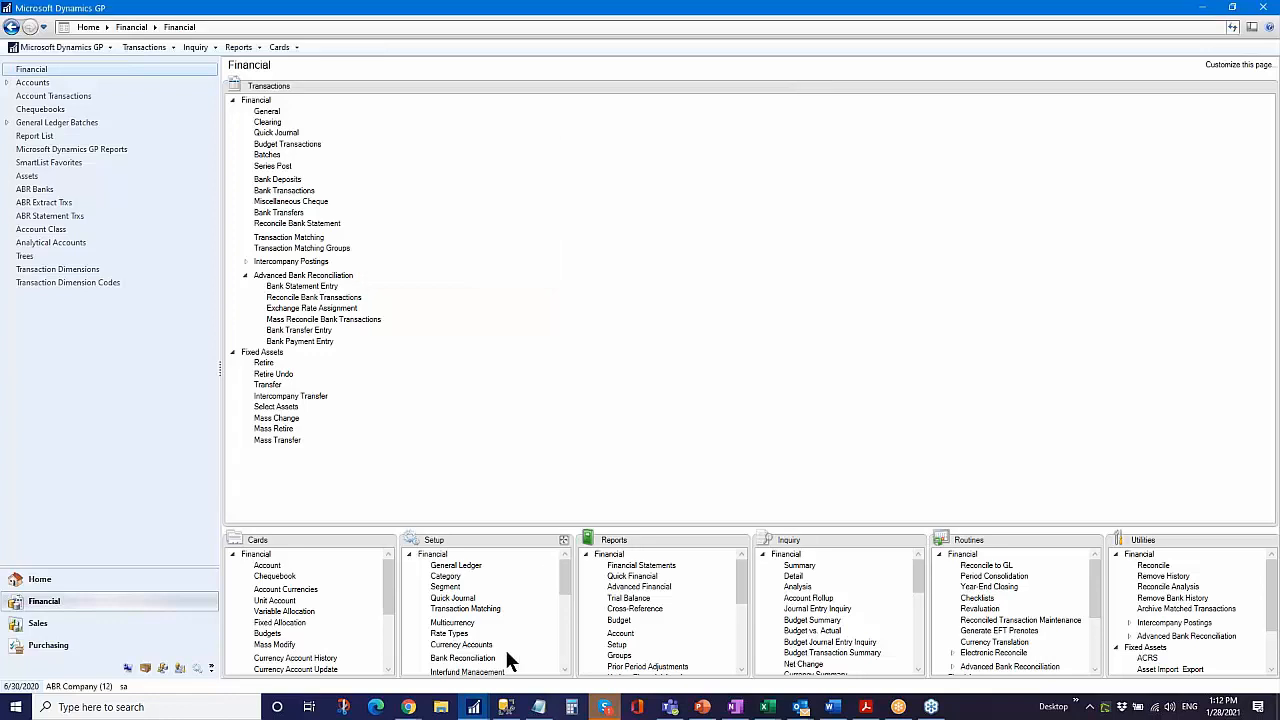
# - Return to the Reconcile Bank Transactions window and set the balance date to 06/30/2020
pyautogui.moveTo(477, 707)
pyautogui.click(527, 652)
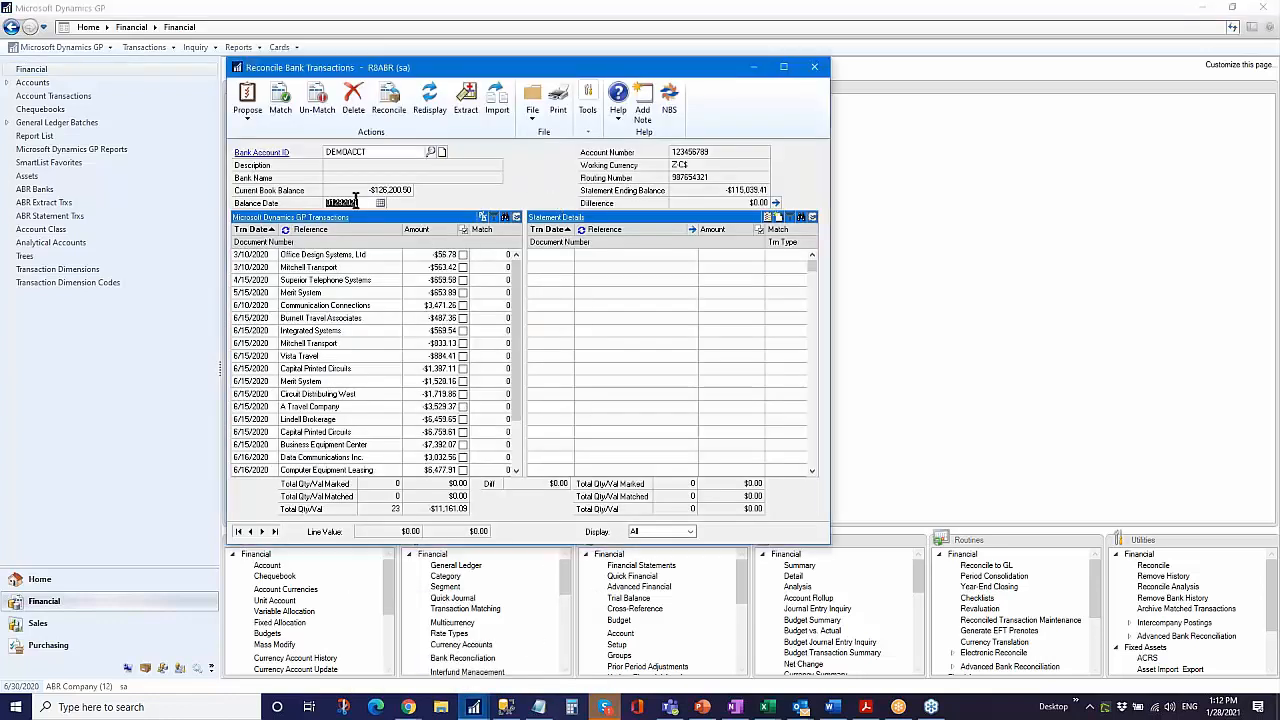
pyautogui.write('06302020')
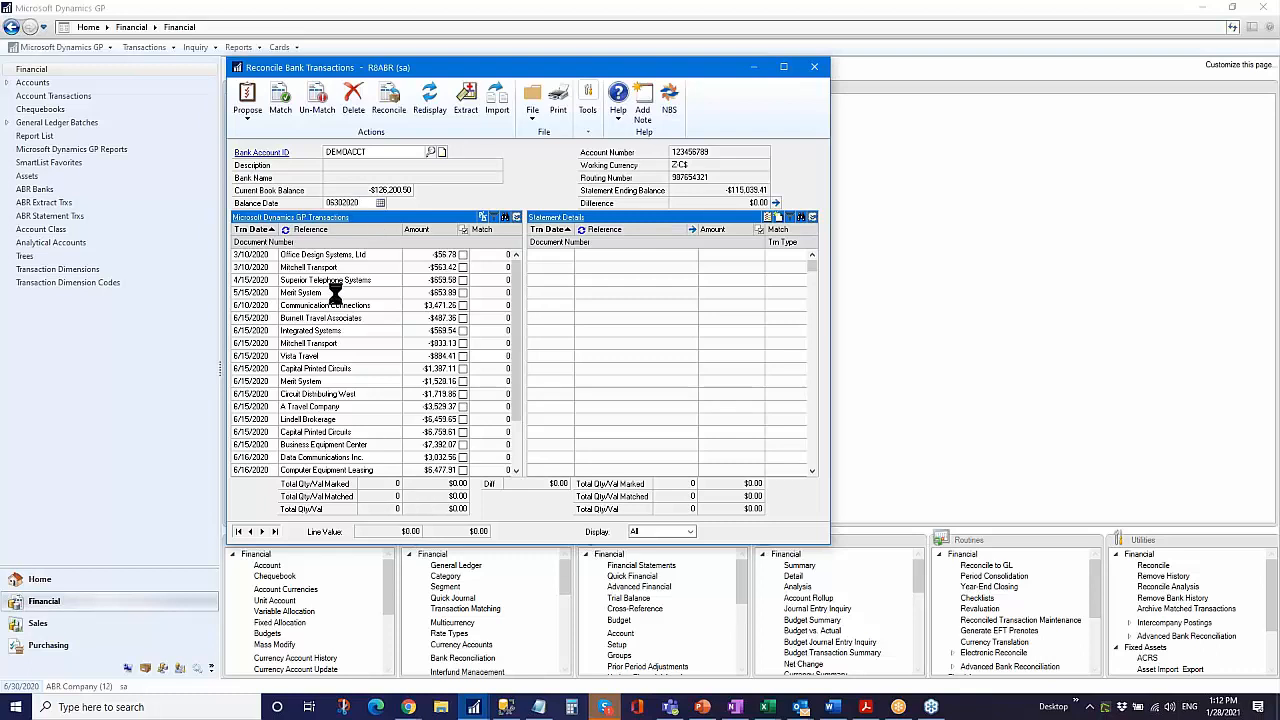
pyautogui.press('Tab')
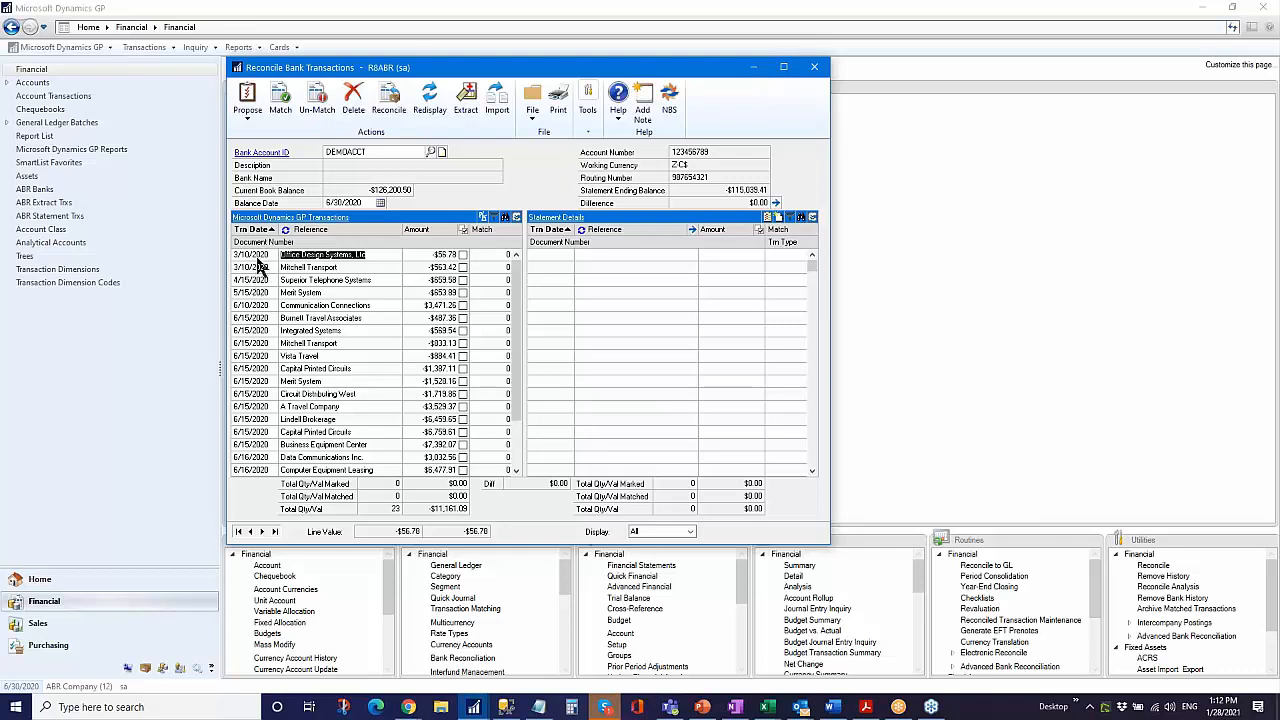
# - Review the dates, references and amounts of the Microsoft Dynamics GP transactions listed for the bank account
pyautogui.click(292, 267)
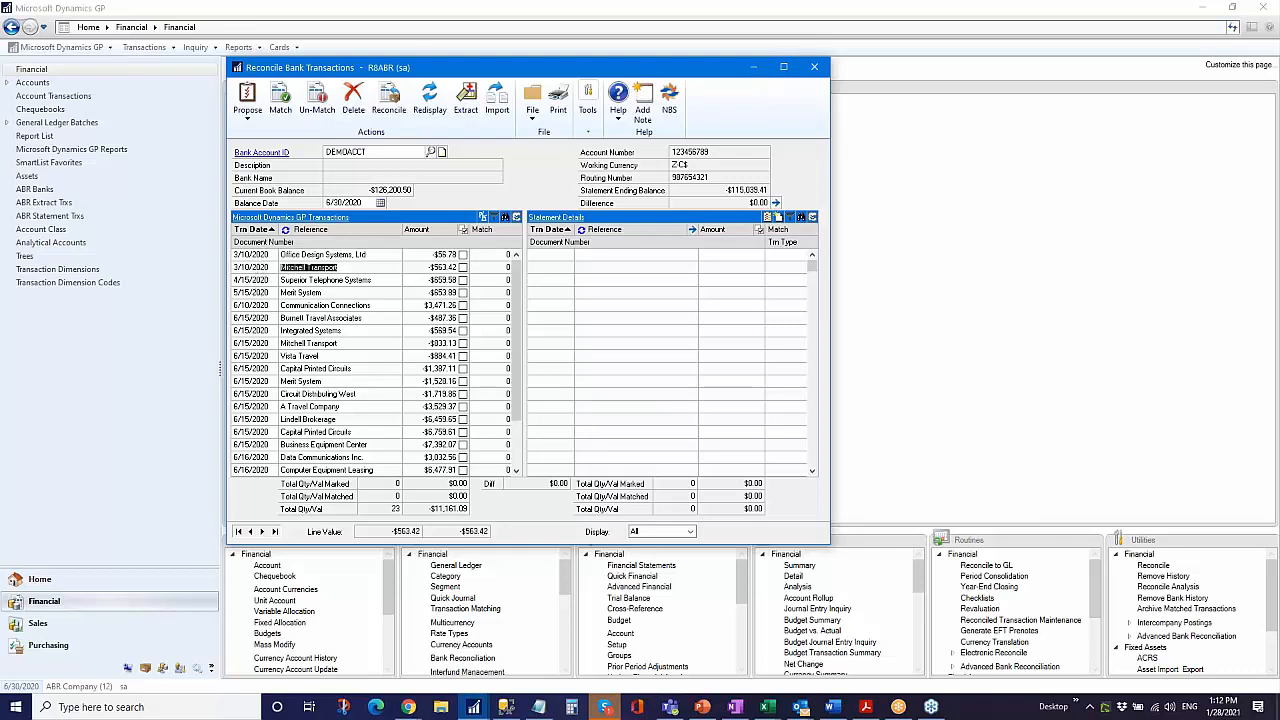
pyautogui.click(296, 280)
pyautogui.click(296, 292)
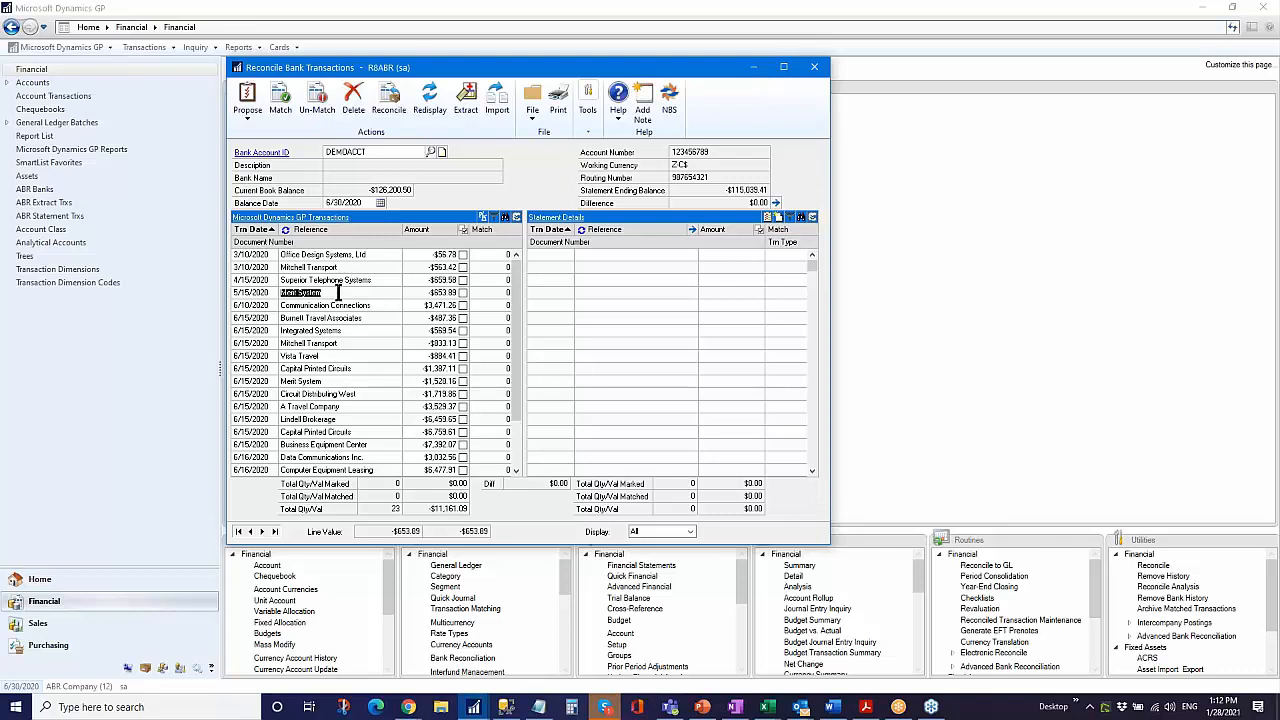
pyautogui.click(310, 305)
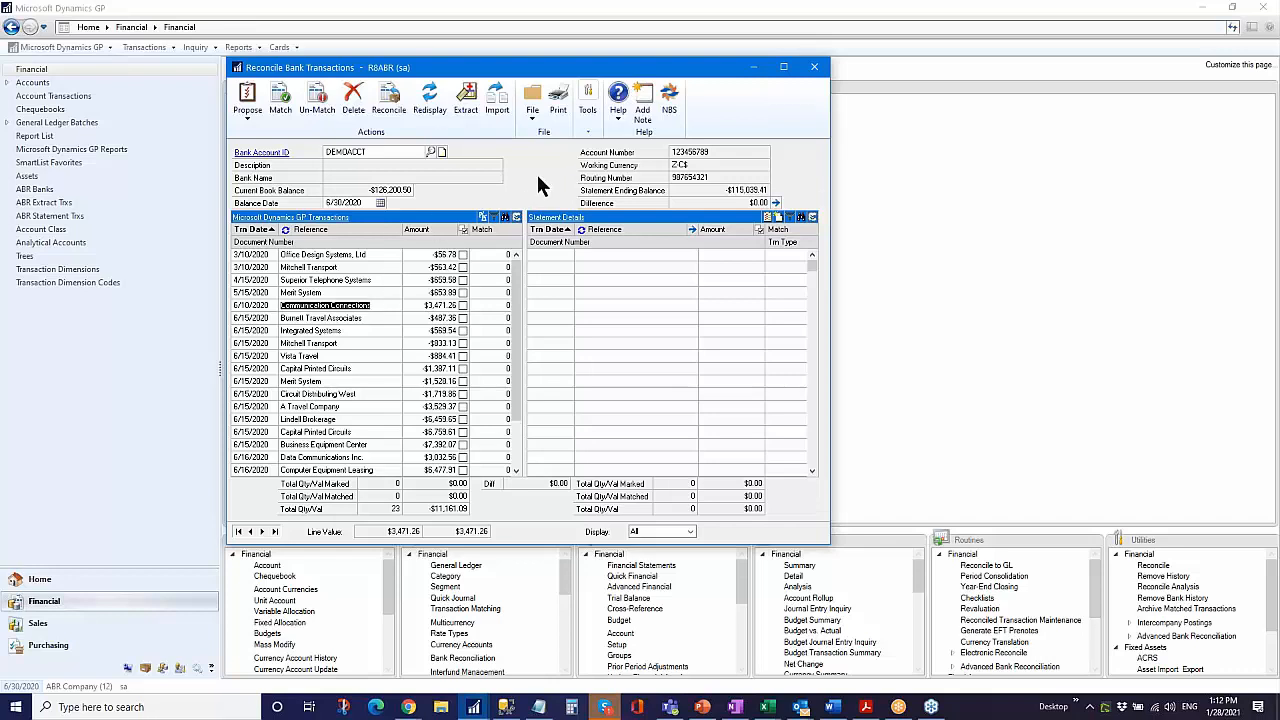
pyautogui.click(476, 116)
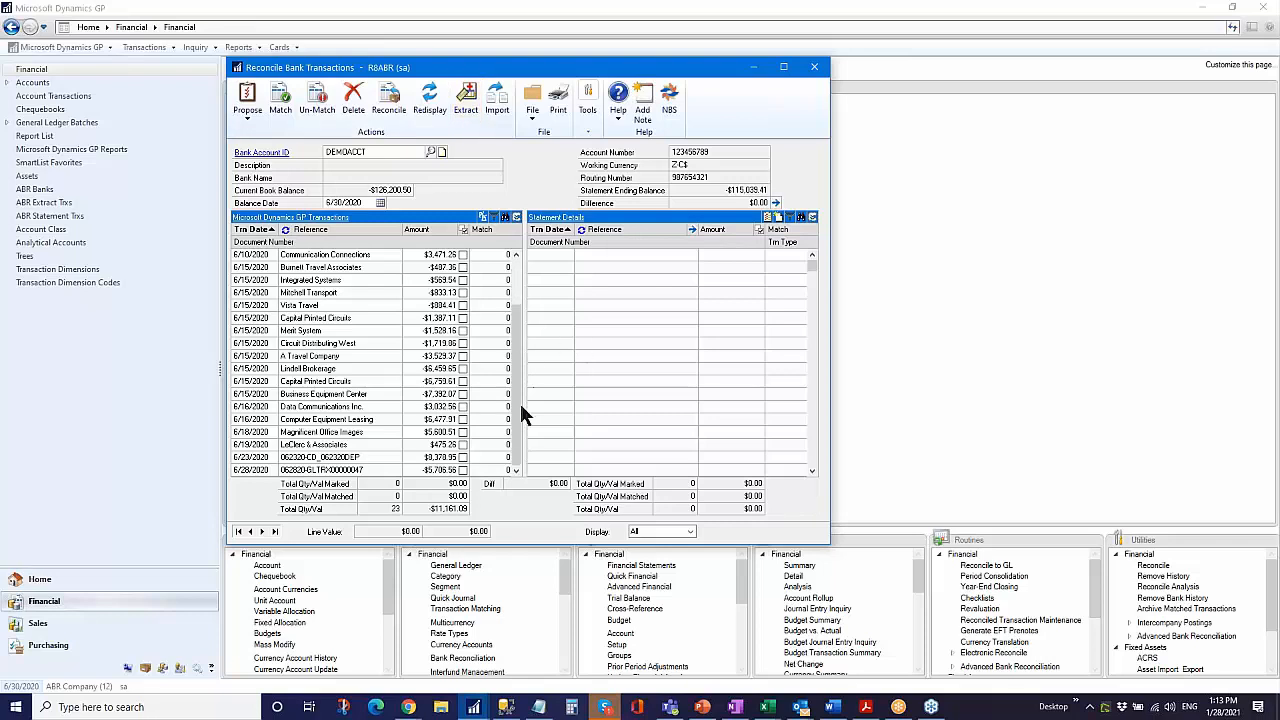
pyautogui.scroll(-1, 511, 437)
pyautogui.moveTo(517, 432); pyautogui.dragTo(510, 337)
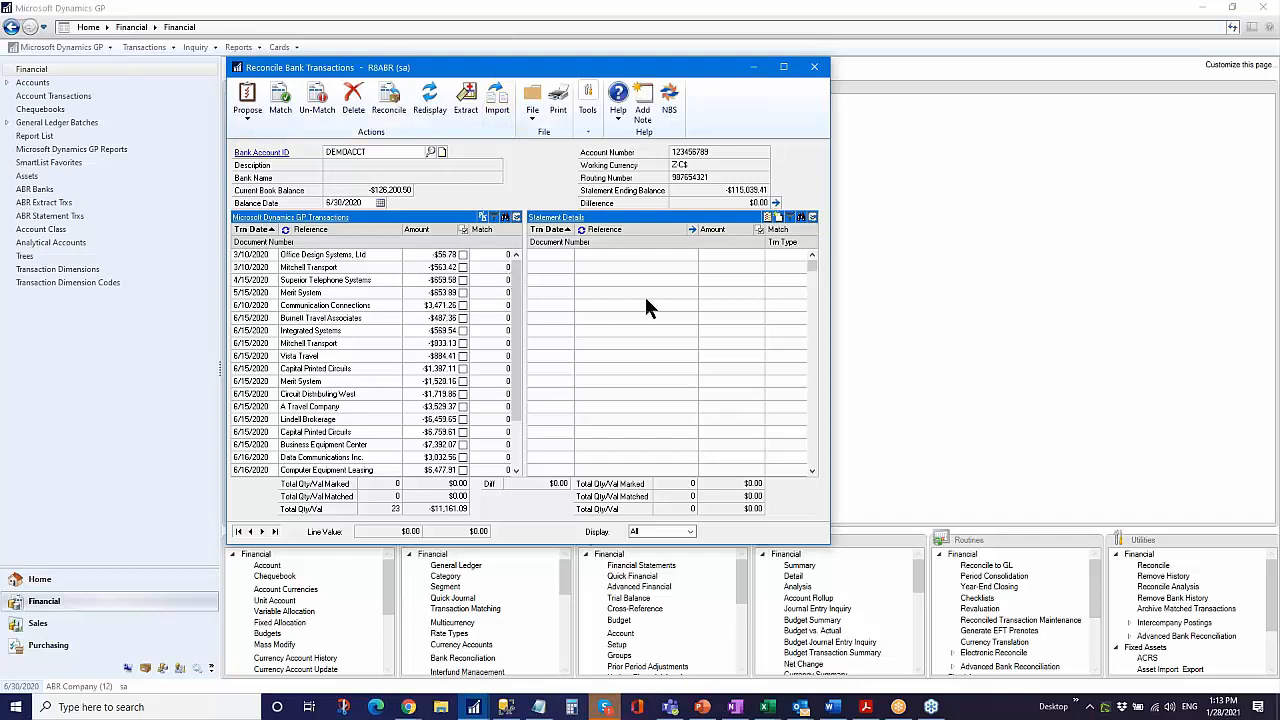
# - Start a bank statement import and choose the DEMOACCT import definition
pyautogui.click(497, 100)
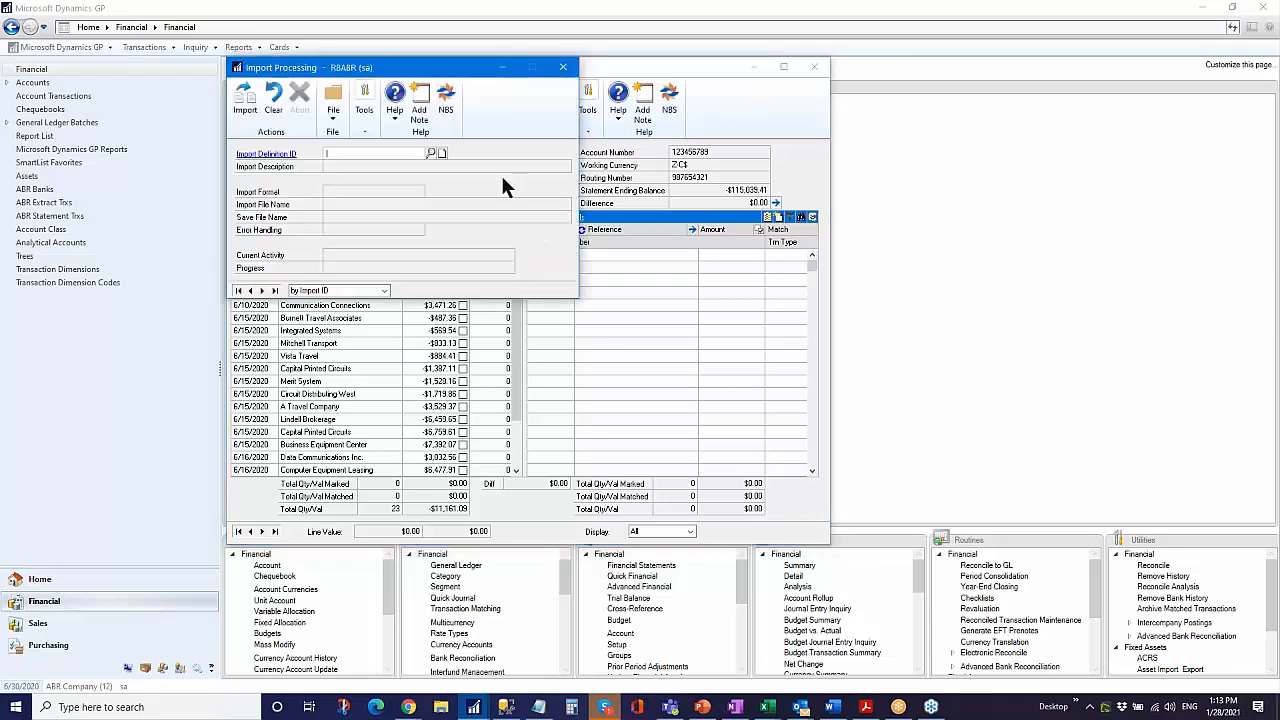
pyautogui.click(431, 153)
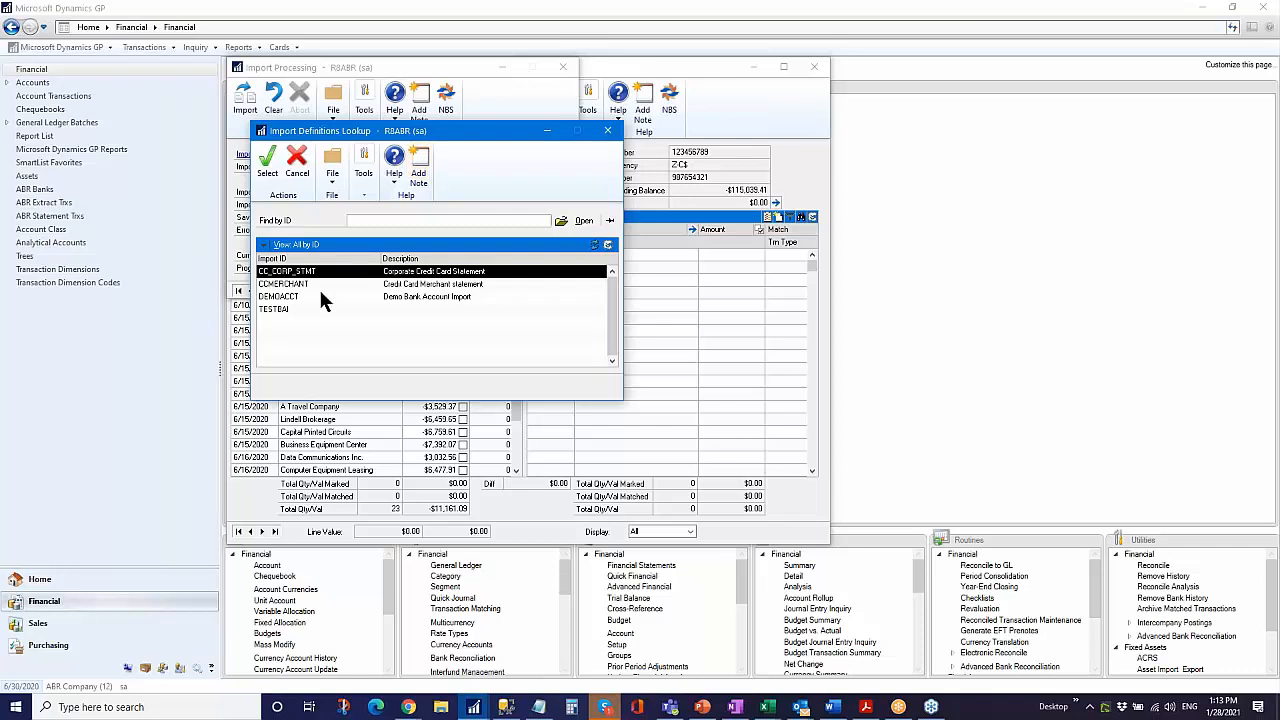
pyautogui.doubleClick(290, 297)
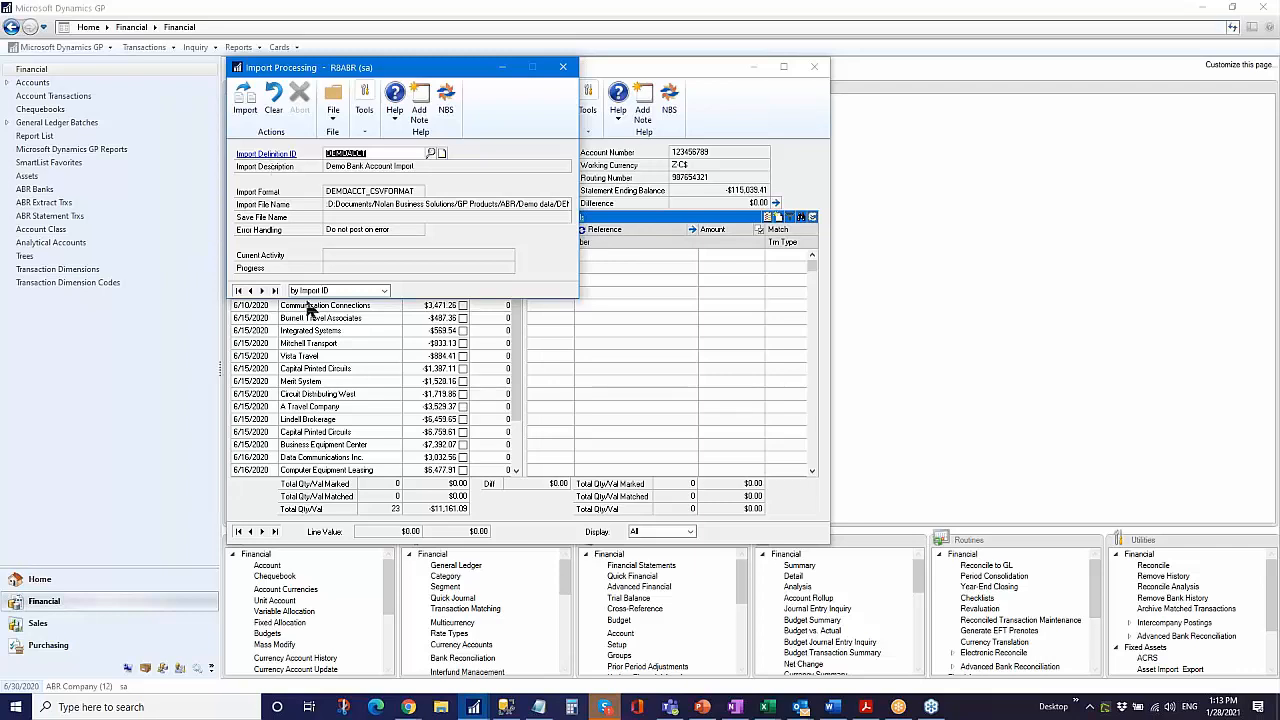
# - Examine the file format choices and destination field mapping of the DEMOACCT_CSVFORMAT format used by the import definition, then close the format
pyautogui.click(268, 155)
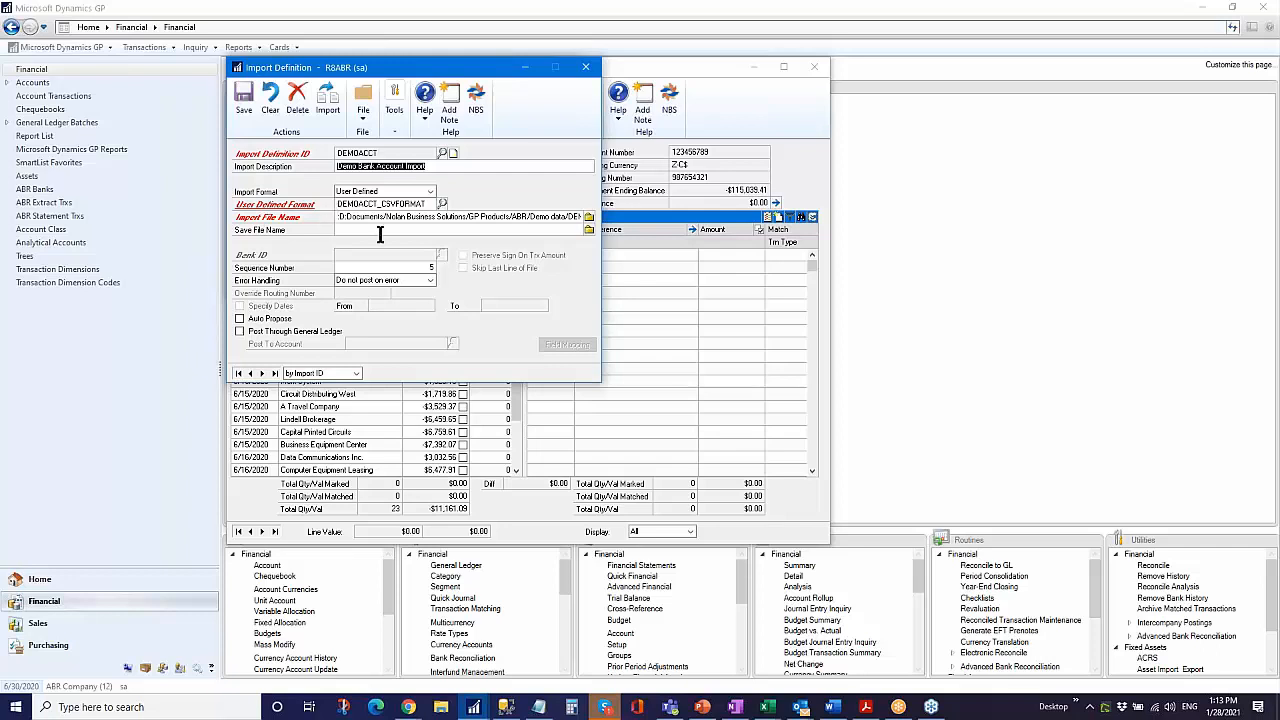
pyautogui.click(285, 206)
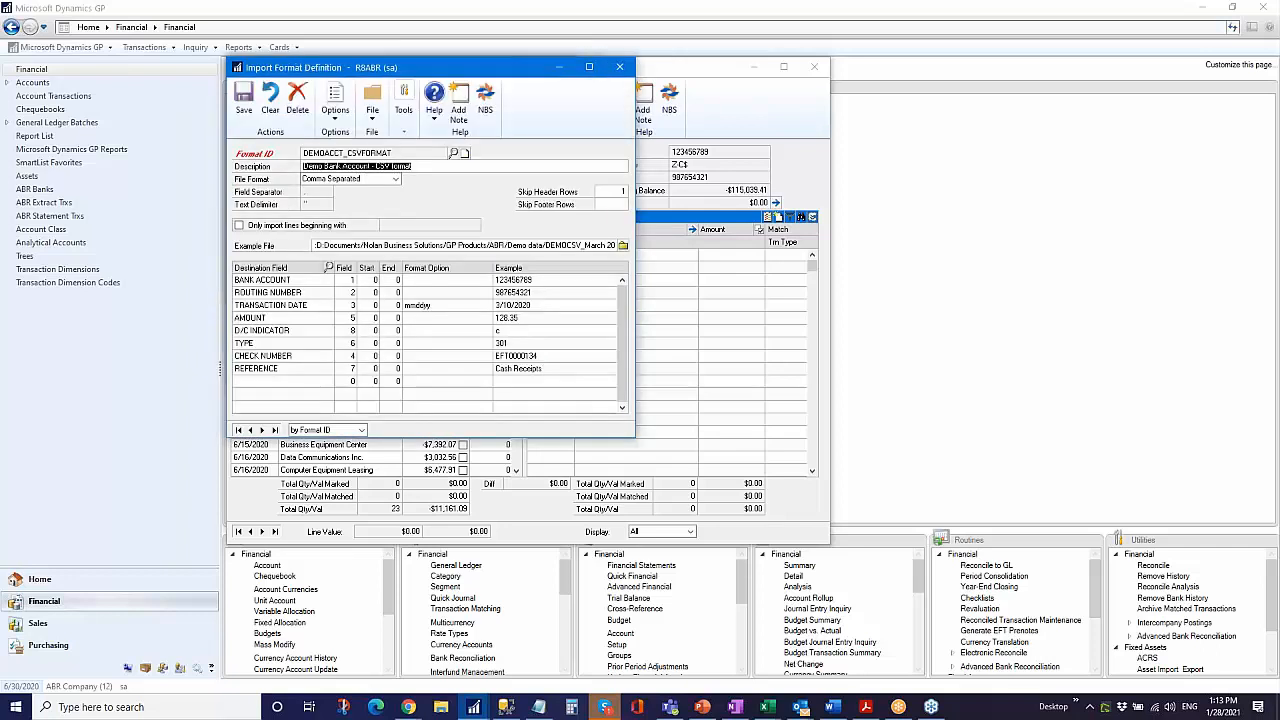
pyautogui.click(395, 180)
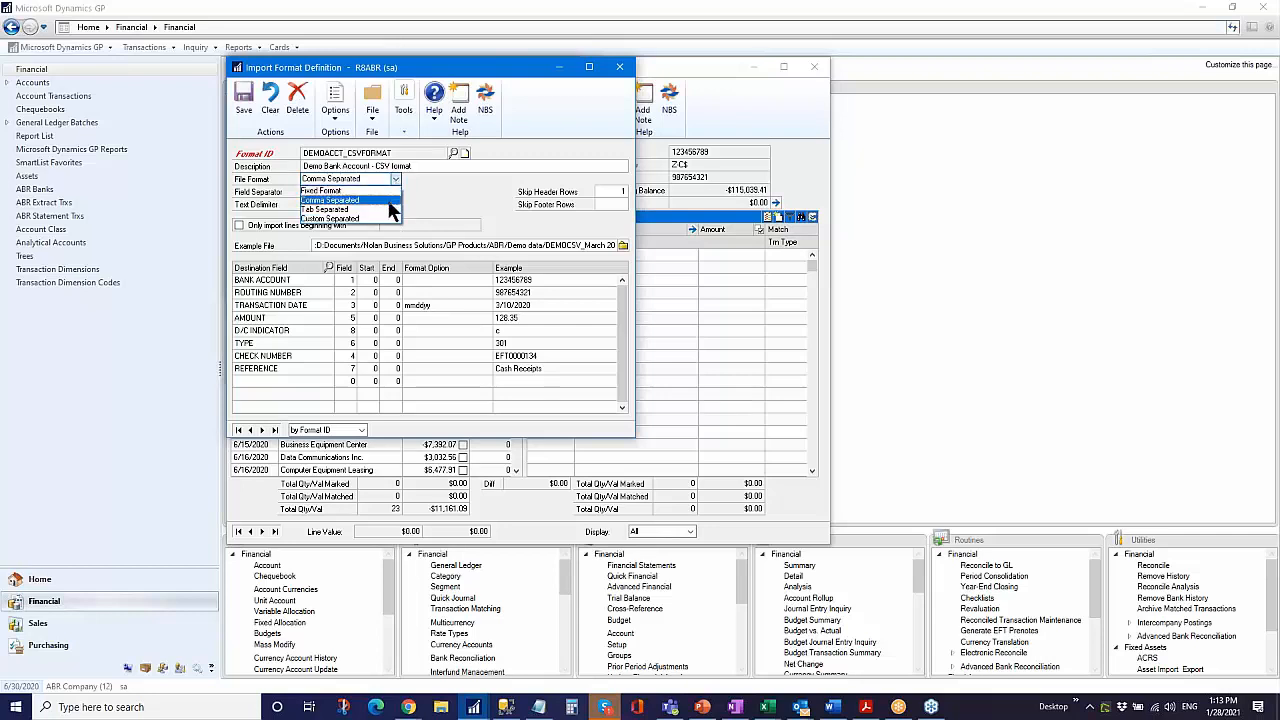
pyautogui.click(450, 184)
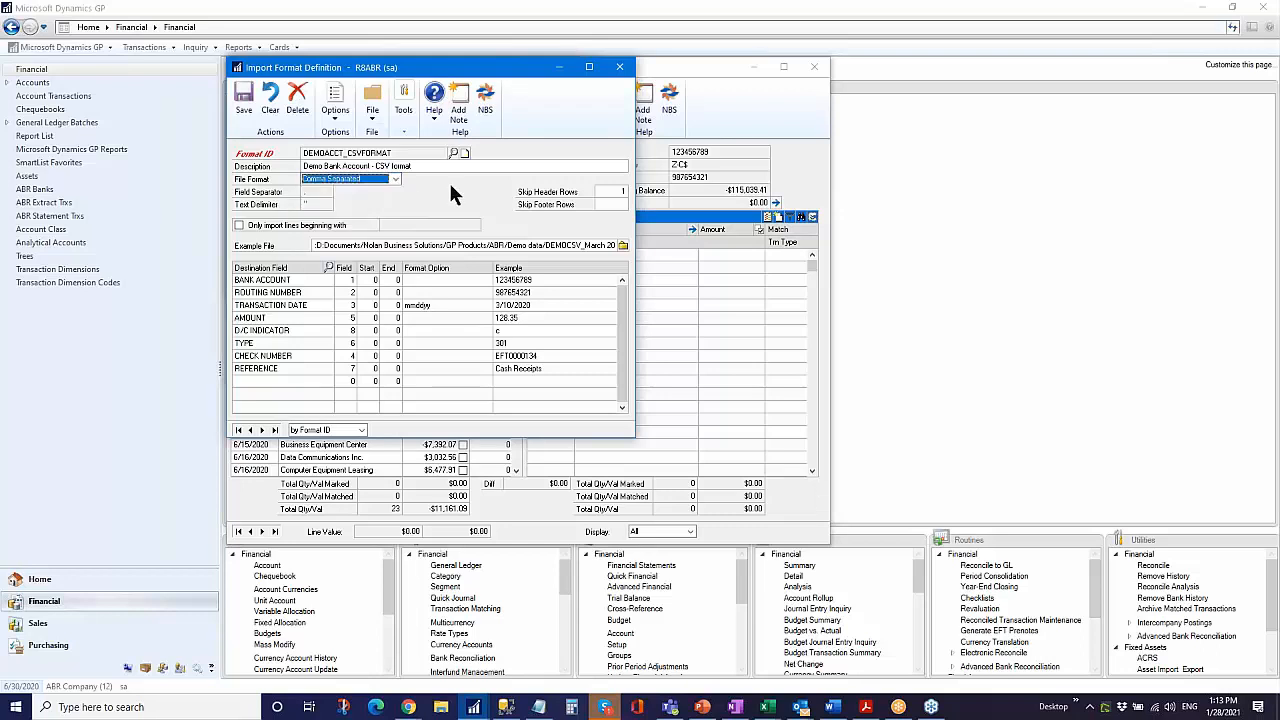
pyautogui.click(300, 281)
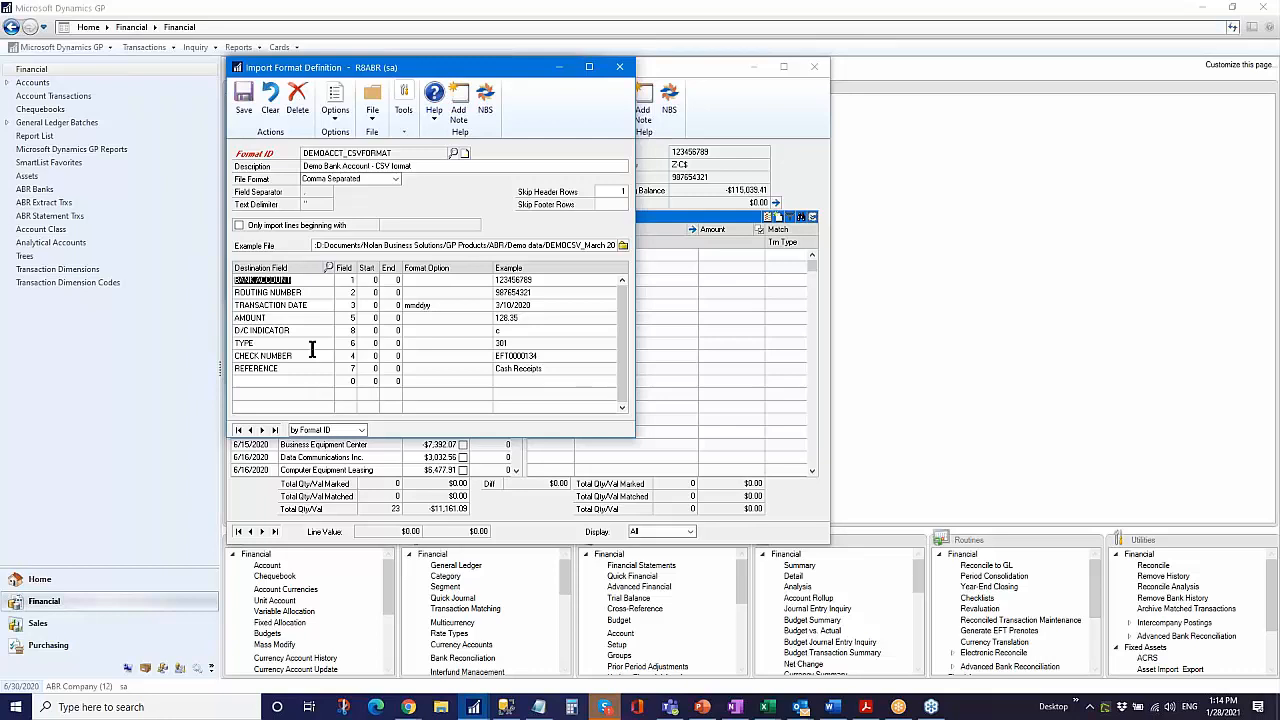
pyautogui.click(331, 294)
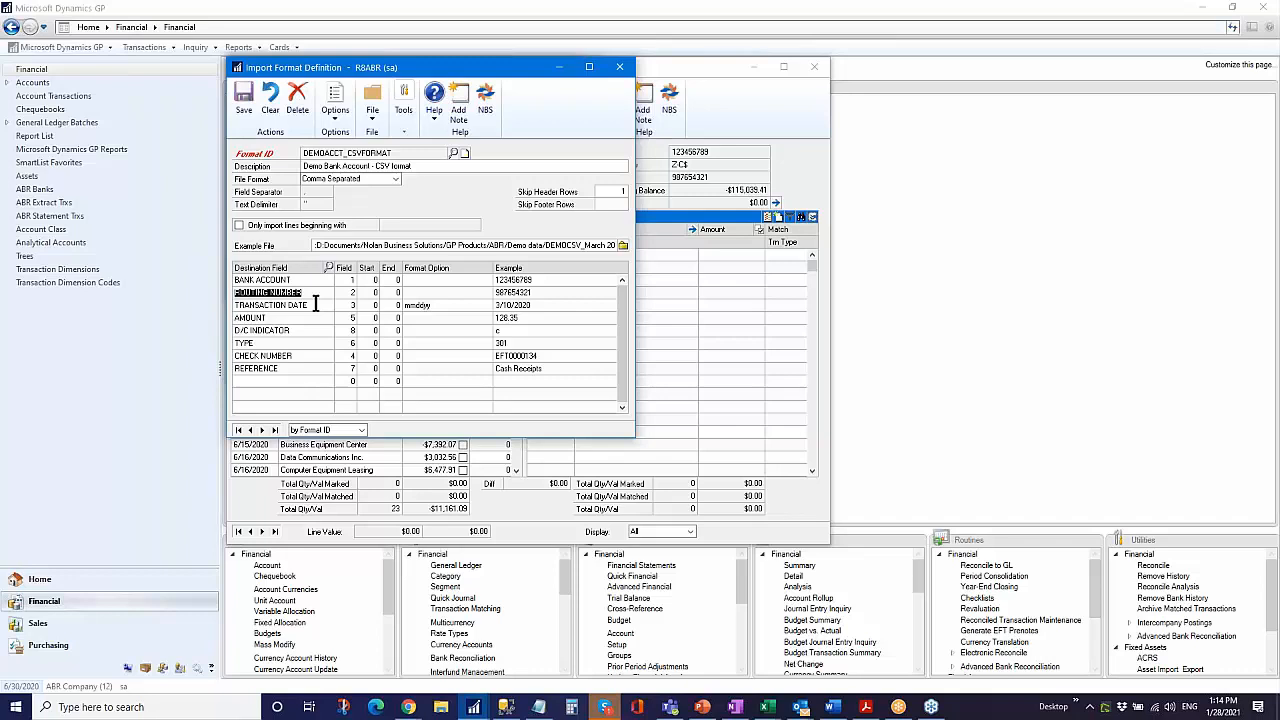
pyautogui.click(315, 304)
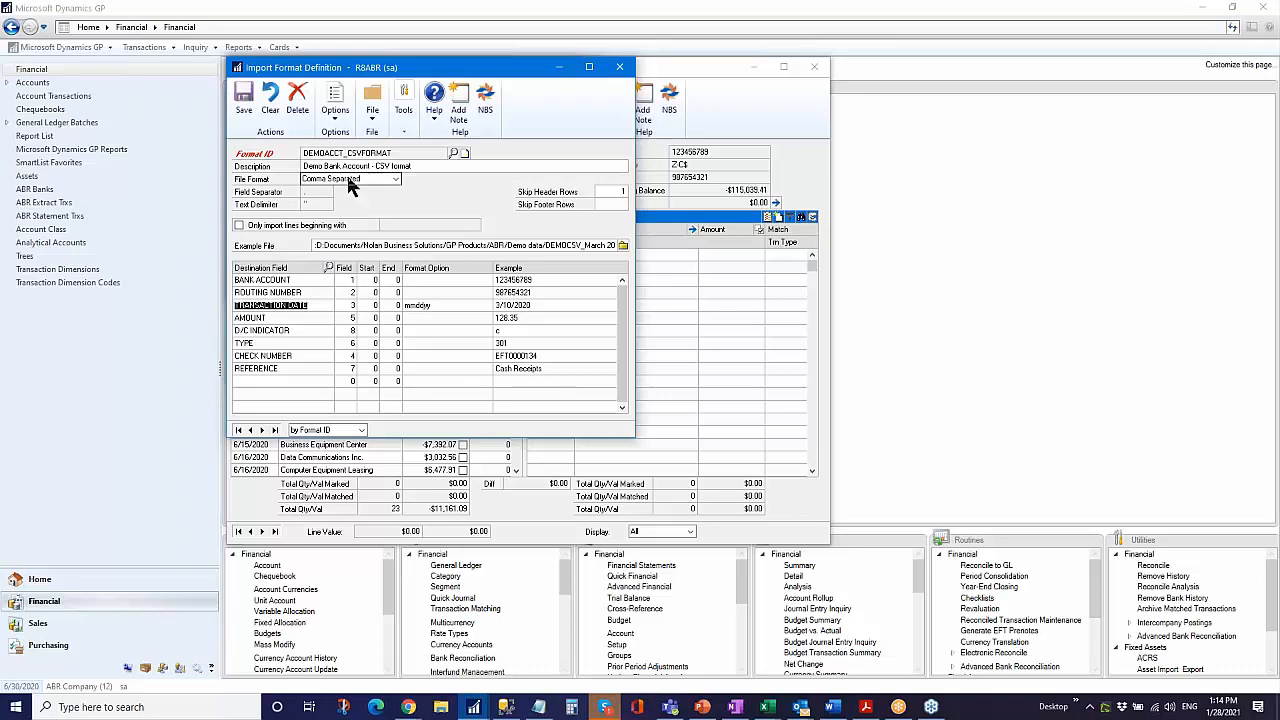
pyautogui.click(619, 66)
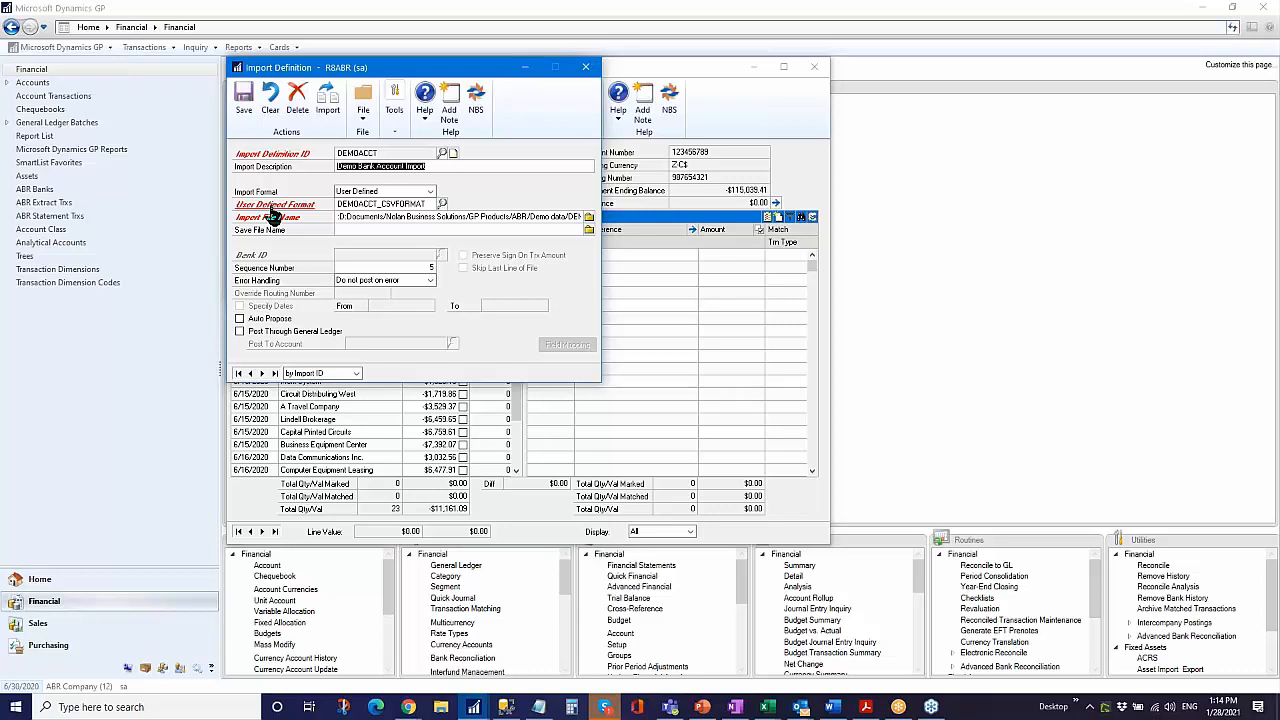
# - Review the import formats available for the DEMOACCT import definition and close the definition without changing it
pyautogui.click(430, 191)
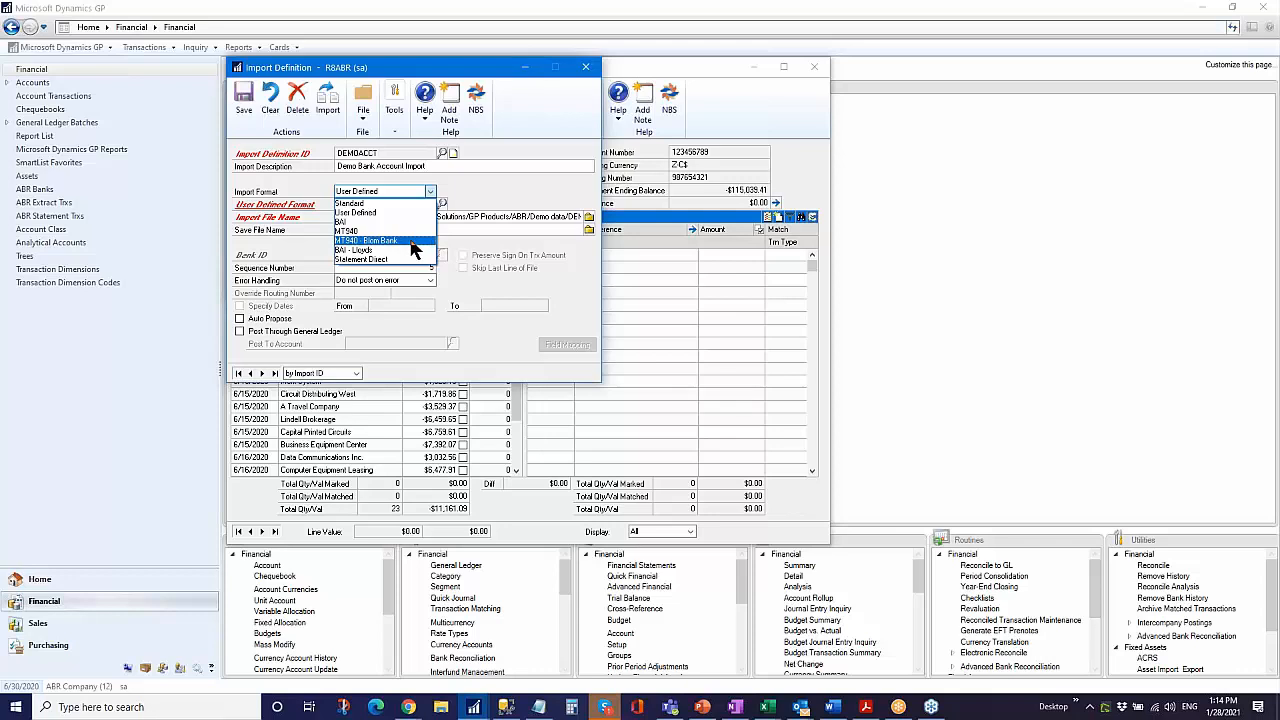
pyautogui.click(524, 174)
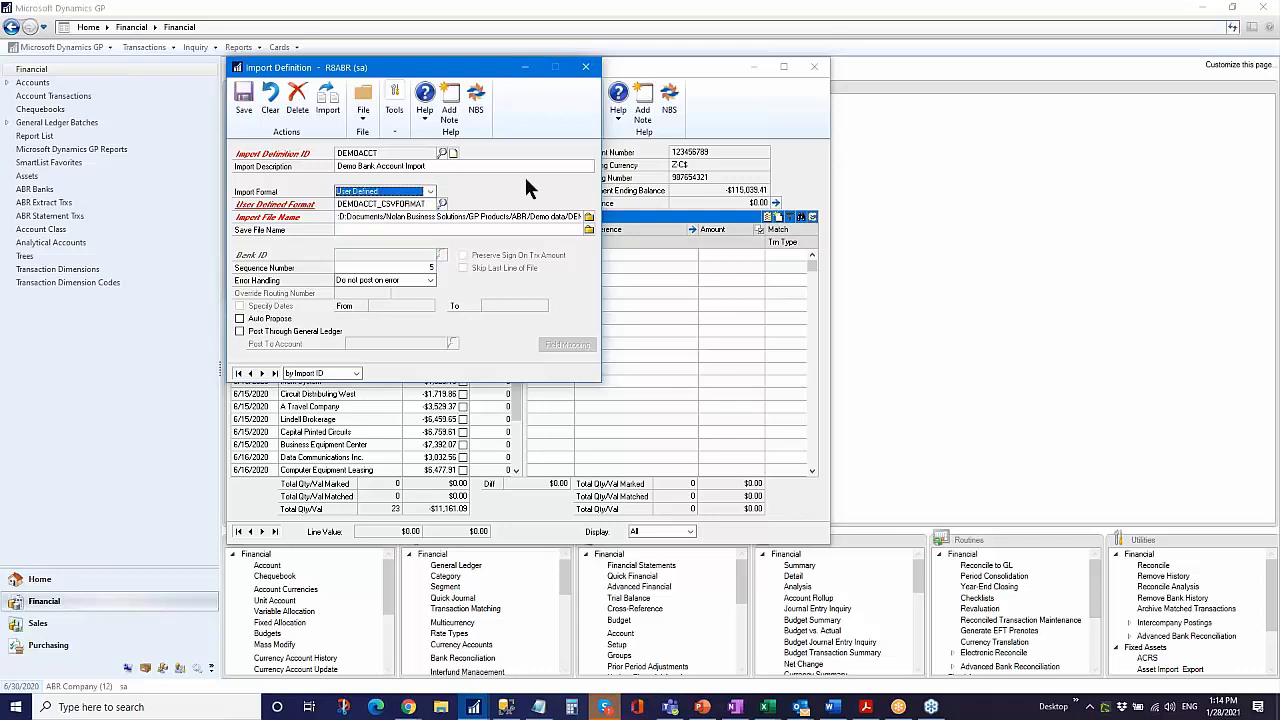
pyautogui.click(585, 68)
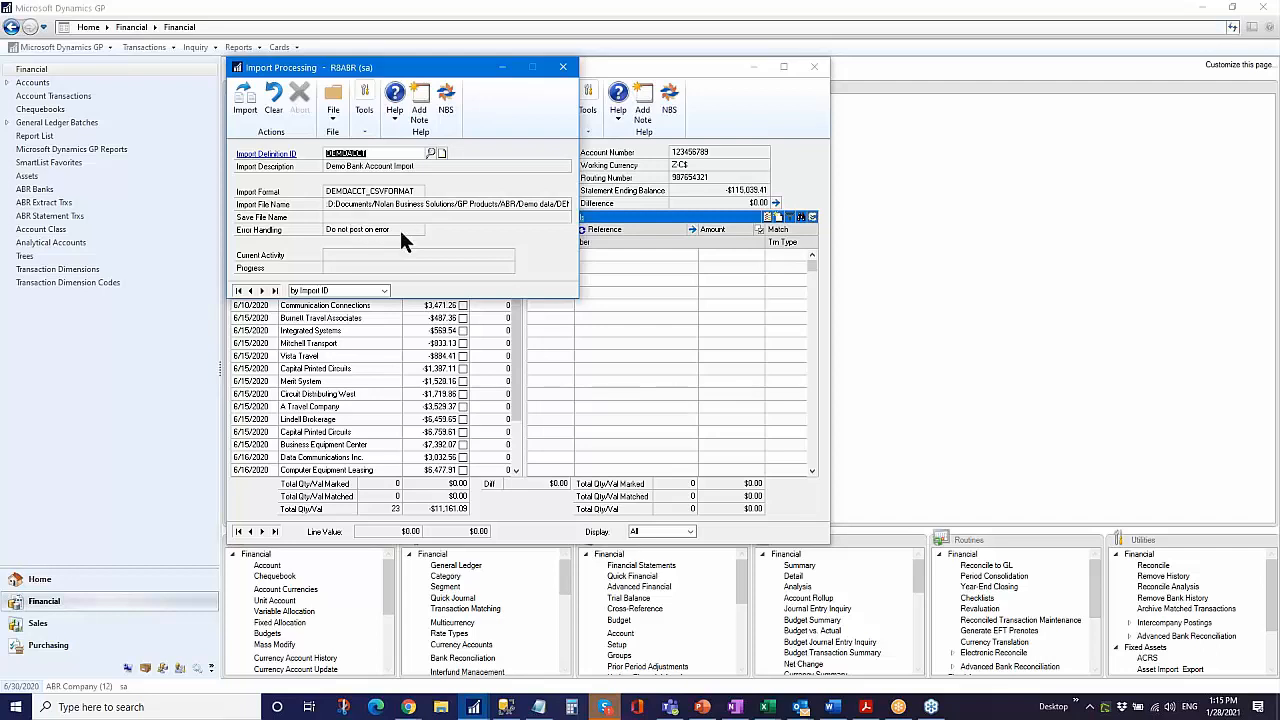
# - Run the DEMOACCT statement import and return to the Reconcile Bank Transactions window
pyautogui.click(244, 97)
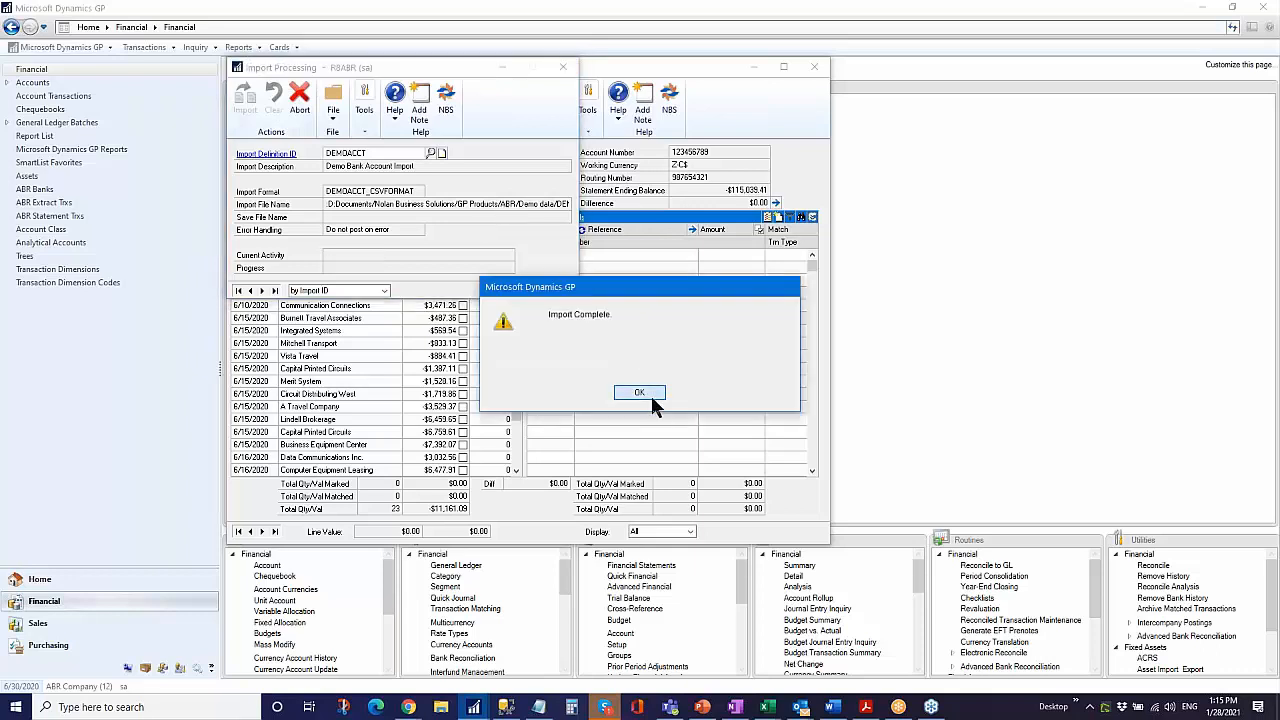
pyautogui.click(640, 392)
pyautogui.click(563, 67)
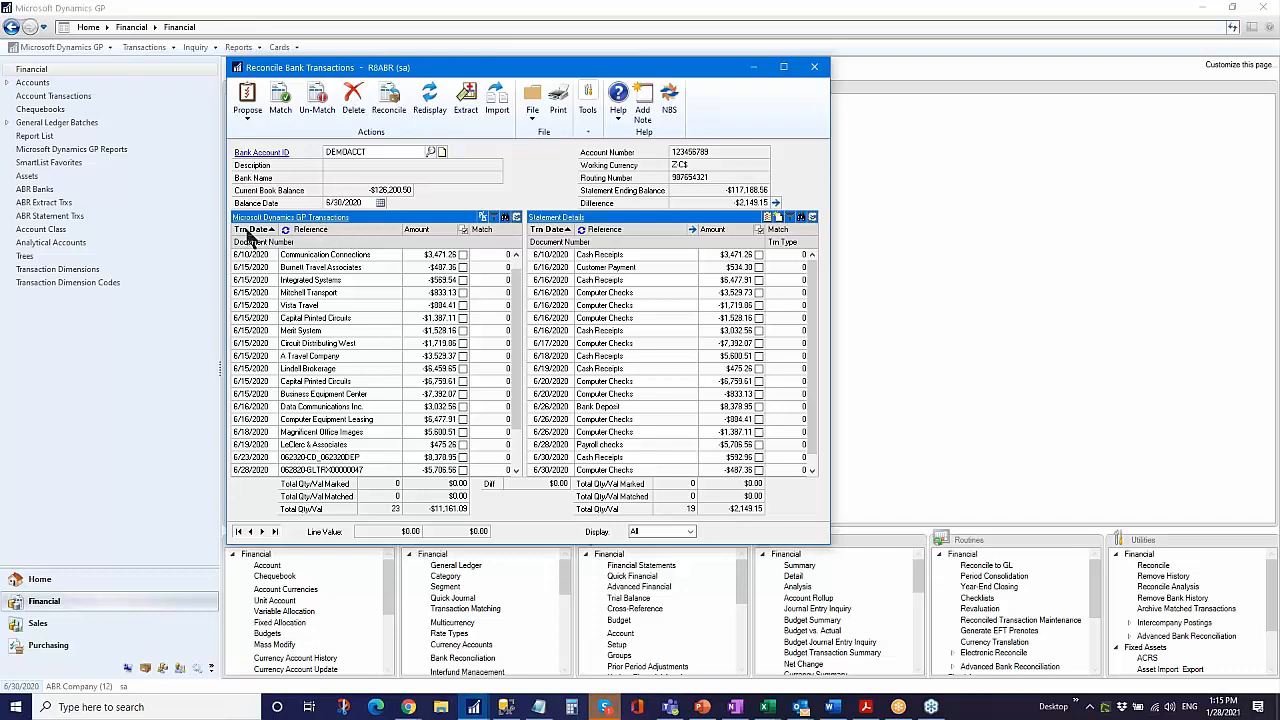
# - Sort the Microsoft Dynamics GP transactions by amount and find -$563.42 in both the GP and statement lists
pyautogui.click(418, 230)
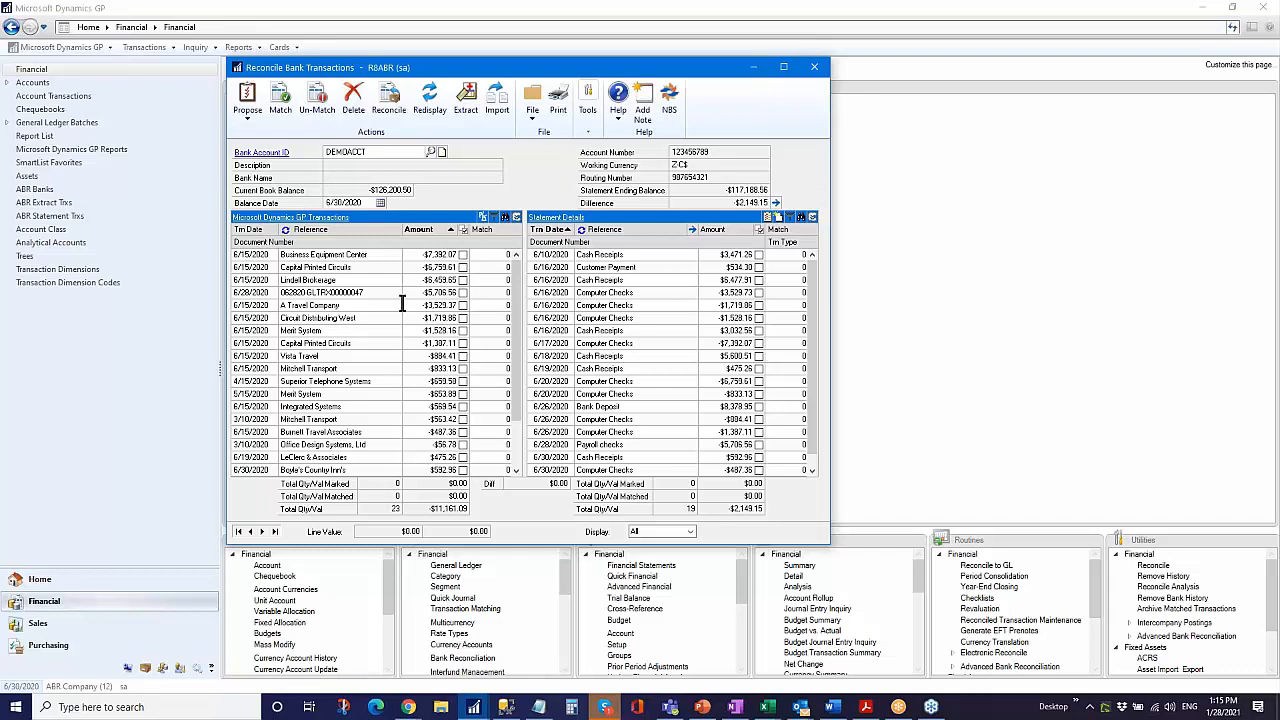
pyautogui.click(504, 216)
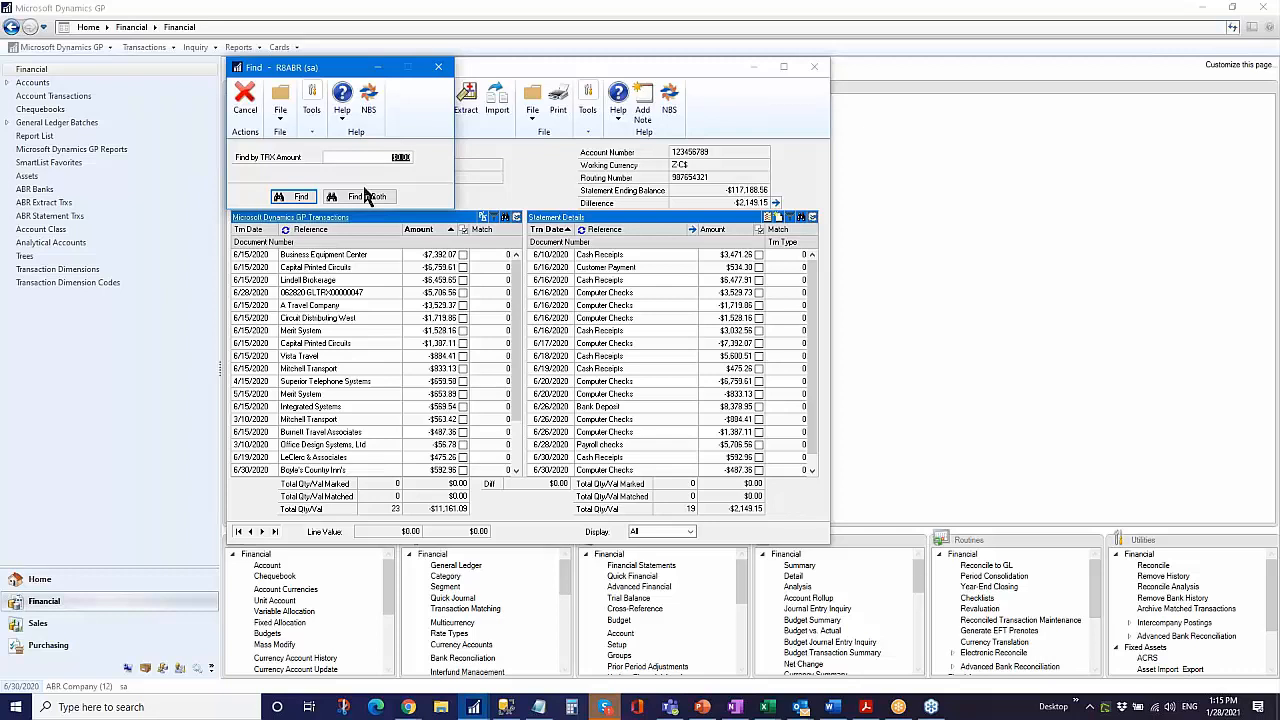
pyautogui.write('-$563.42')
pyautogui.click(362, 199)
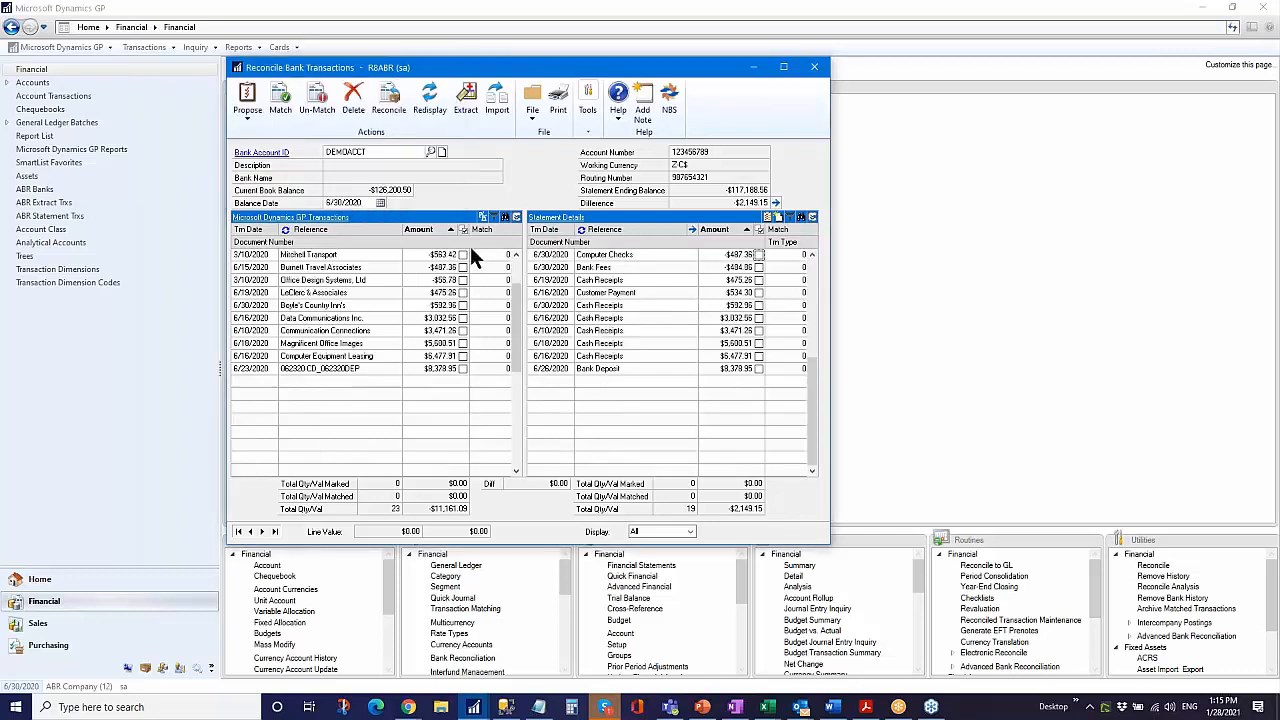
# - Mark the Mitchell Transport transaction of -$563.42 as a trial and clear its mark
pyautogui.click(463, 254)
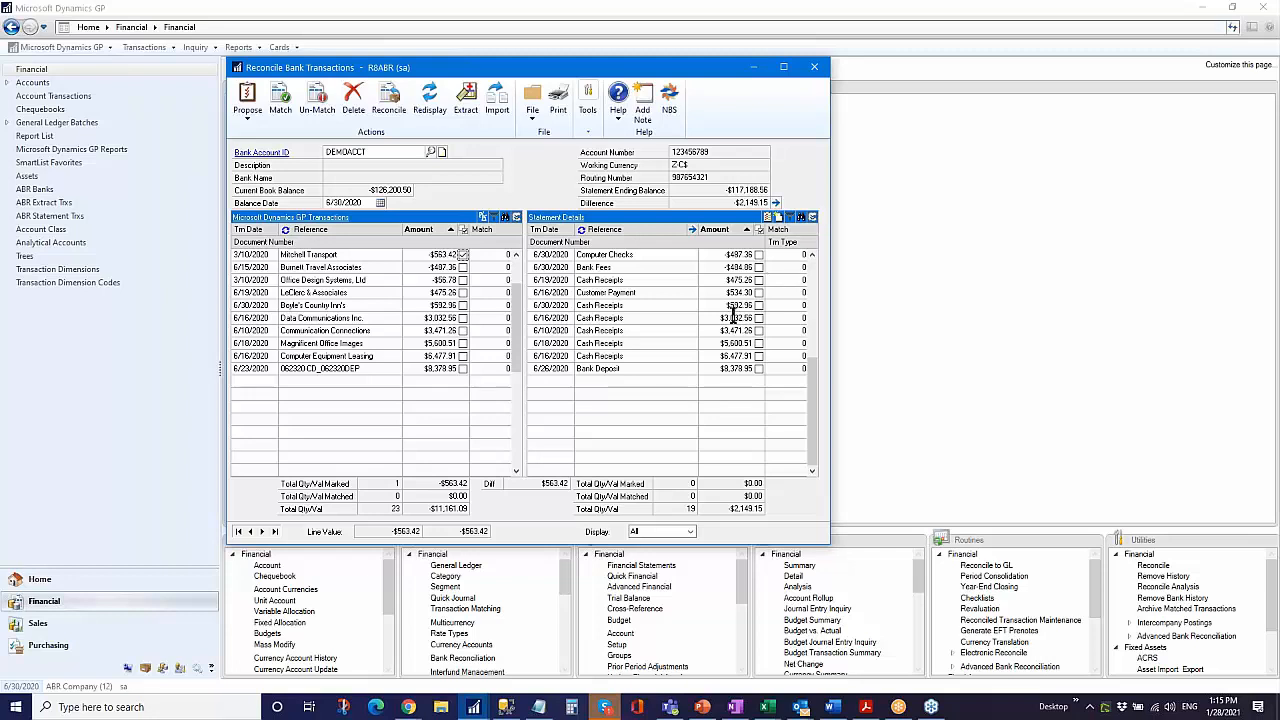
pyautogui.click(463, 256)
pyautogui.scroll(5, 512, 290)
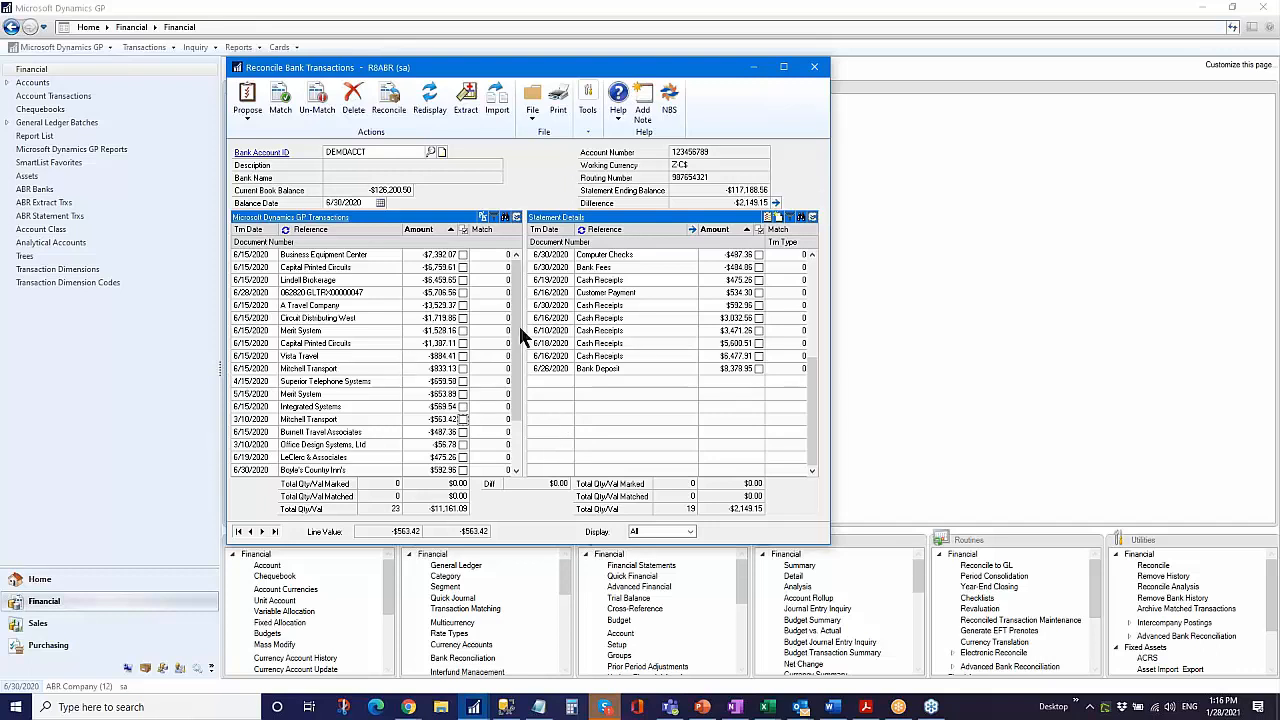
# - Review the fields available for filtering the Microsoft Dynamics GP transactions and close the filter window without adding a filter
pyautogui.click(493, 217)
pyautogui.moveTo(398, 70); pyautogui.dragTo(718, 97)
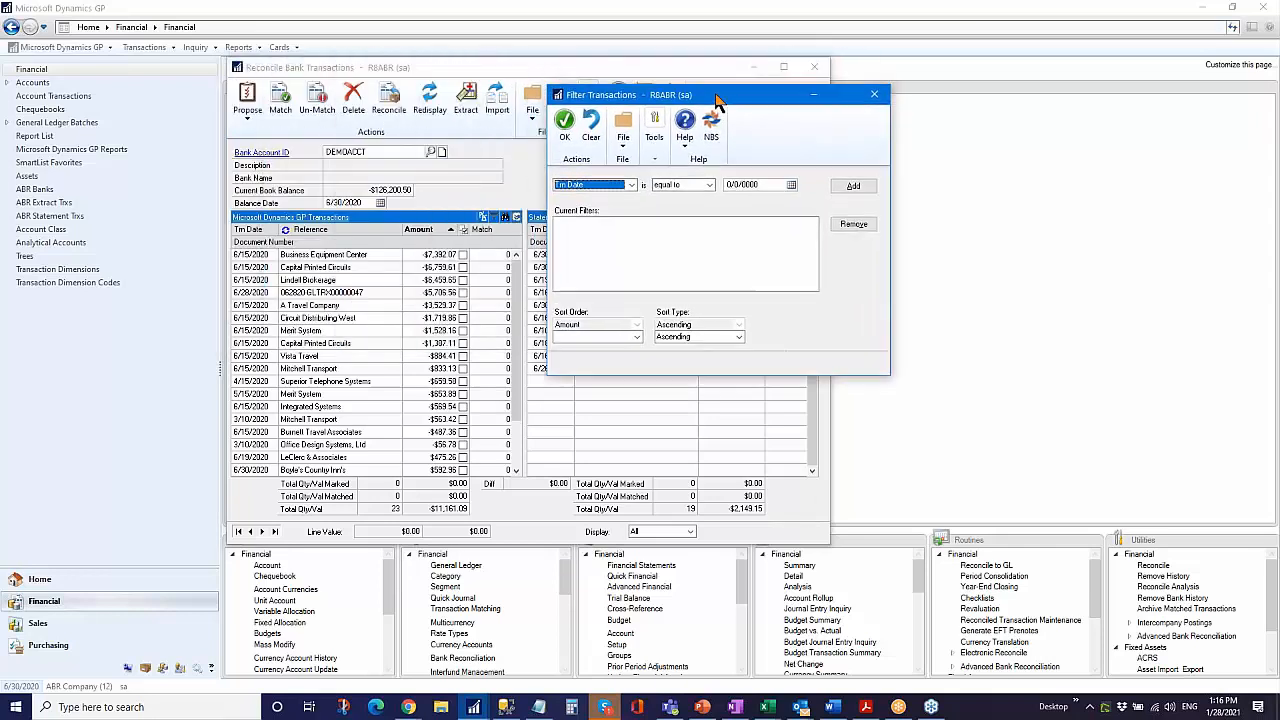
pyautogui.click(632, 184)
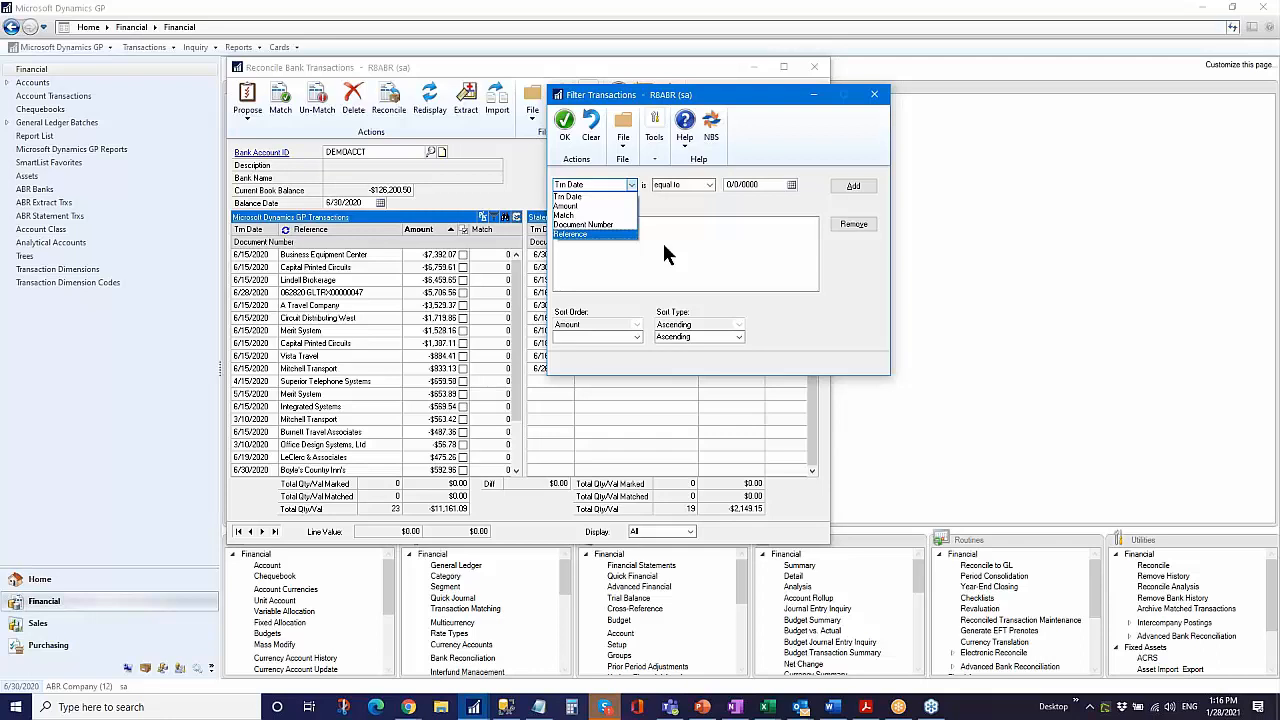
pyautogui.click(875, 100)
pyautogui.click(875, 97)
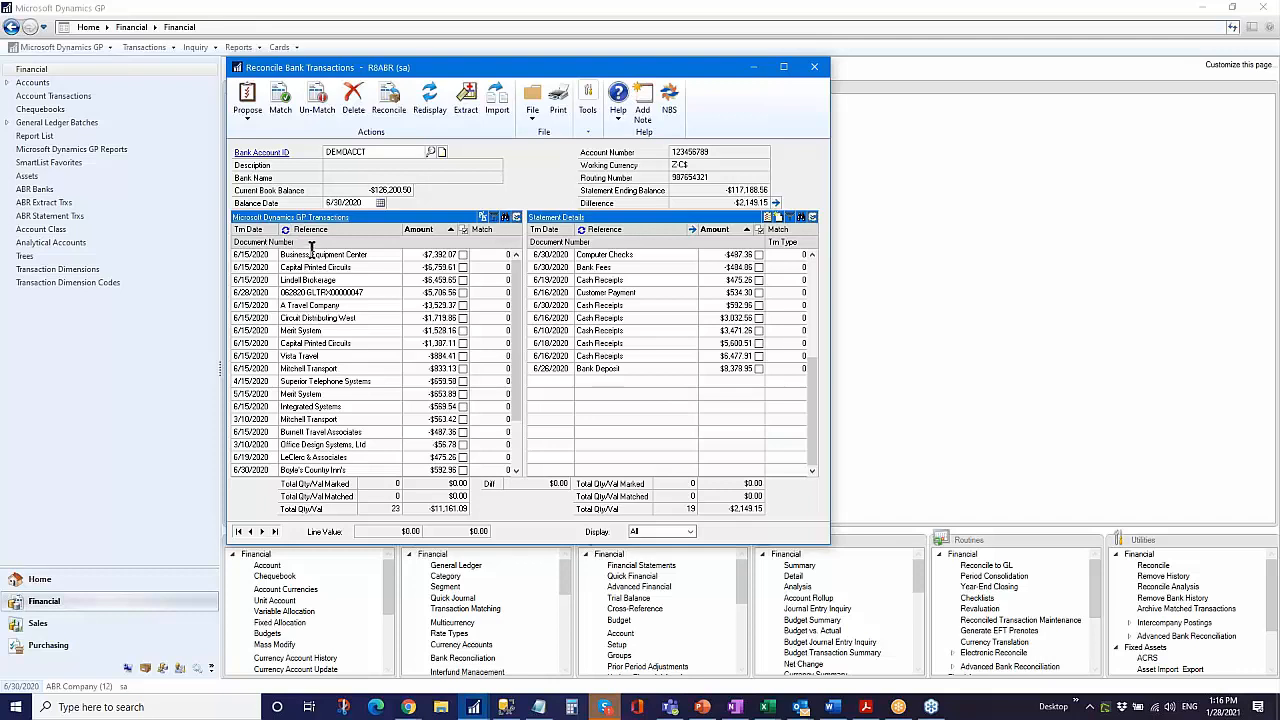
# - Expand the Microsoft Dynamics GP transactions to two-line detail to check their document numbers, and collapse them to single lines again
pyautogui.click(516, 217)
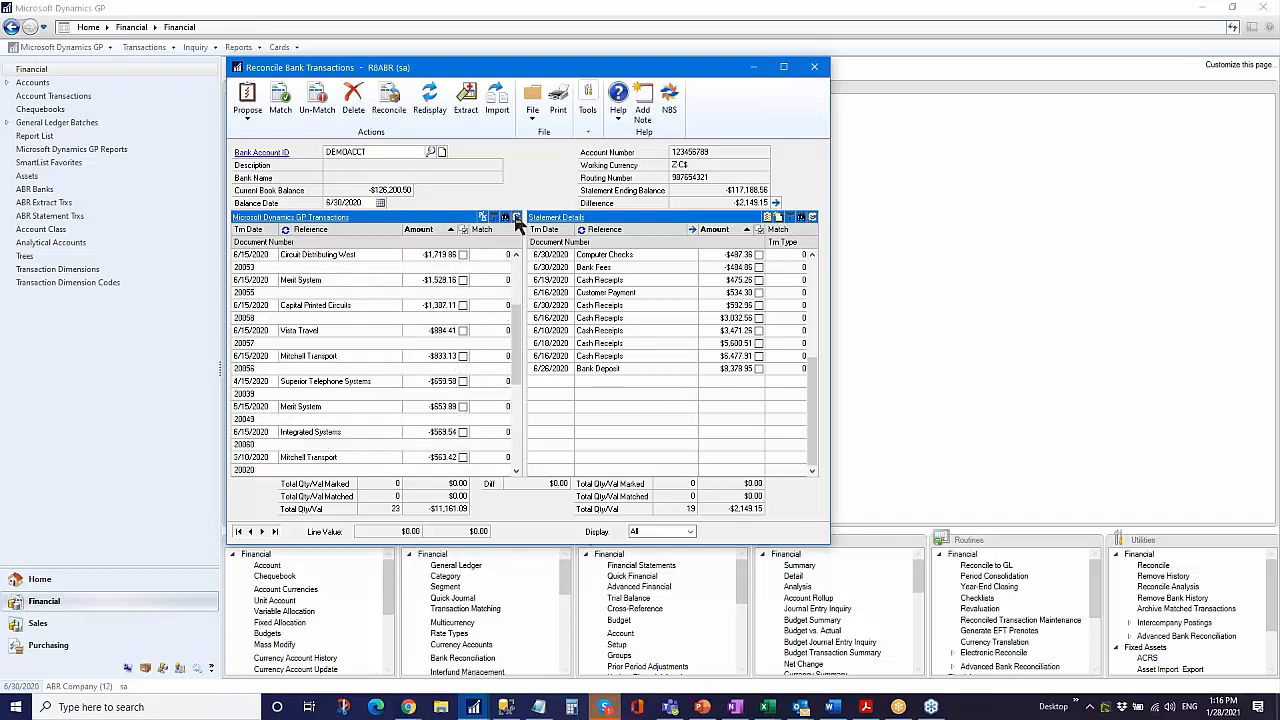
pyautogui.click(369, 258)
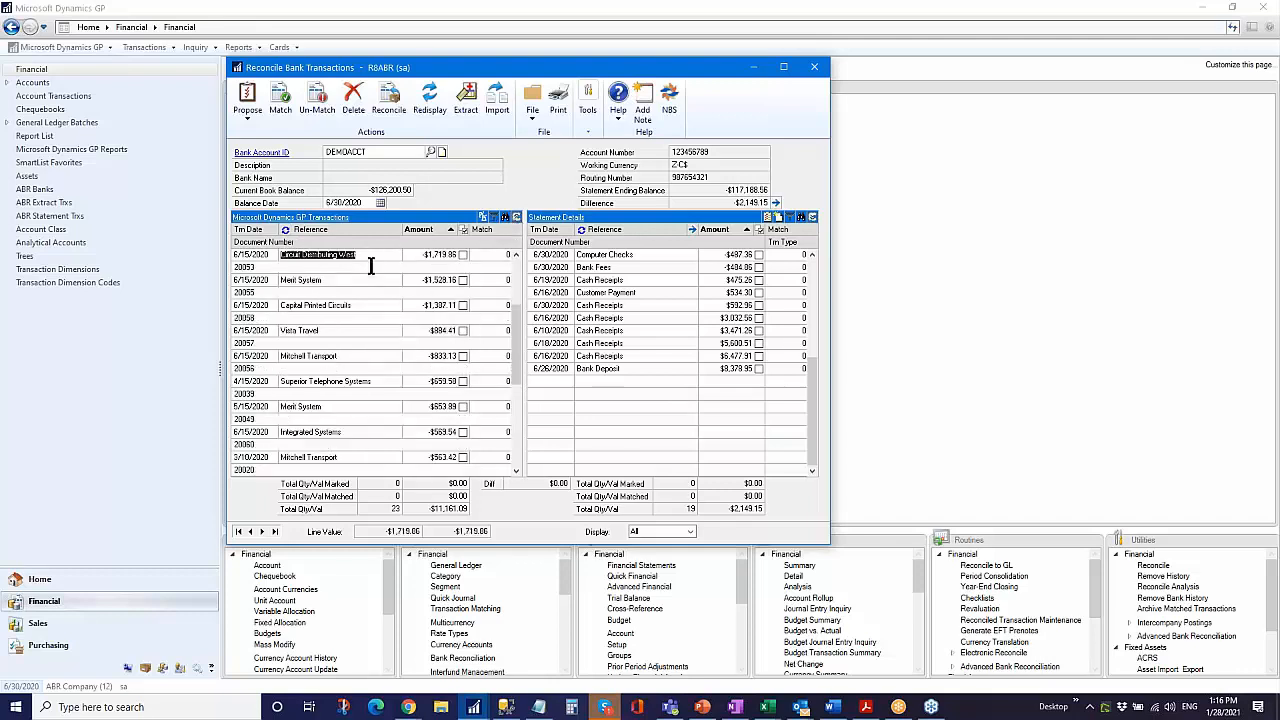
pyautogui.click(516, 218)
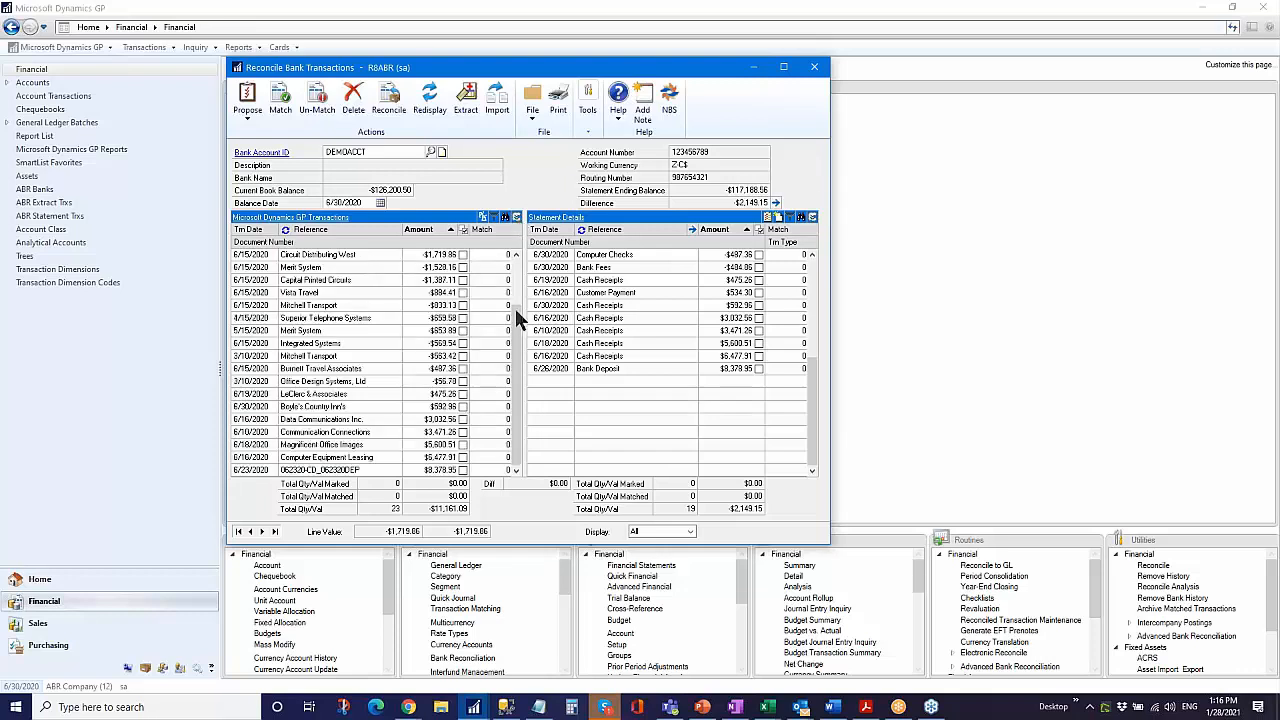
pyautogui.click(516, 218)
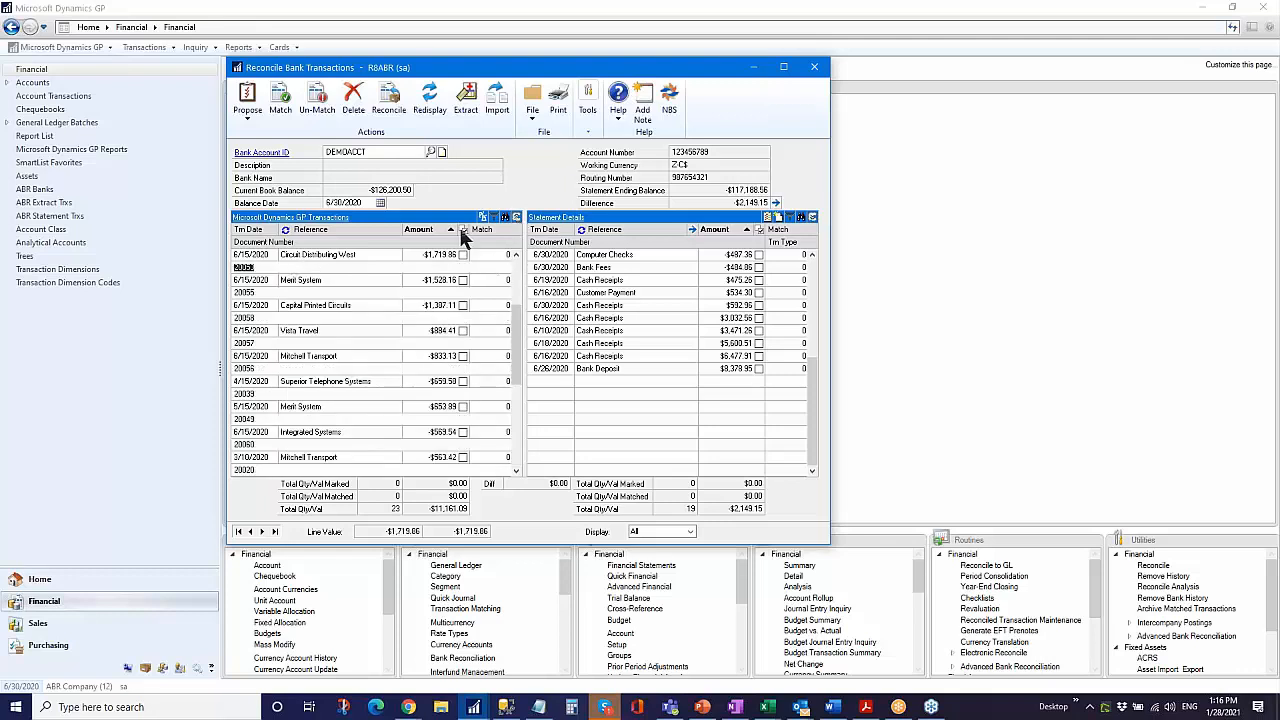
pyautogui.click(516, 218)
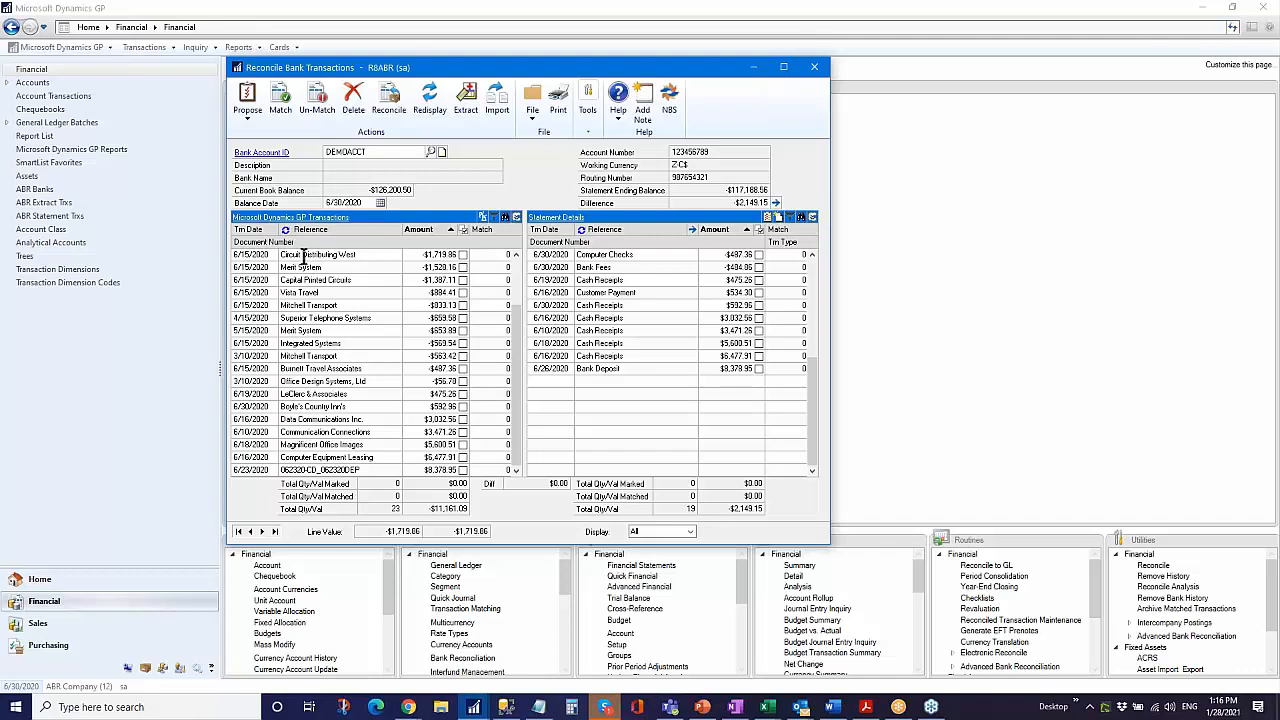
# - Show Document Number instead of Reference as the main column in both the GP transactions and the statement details
pyautogui.click(285, 231)
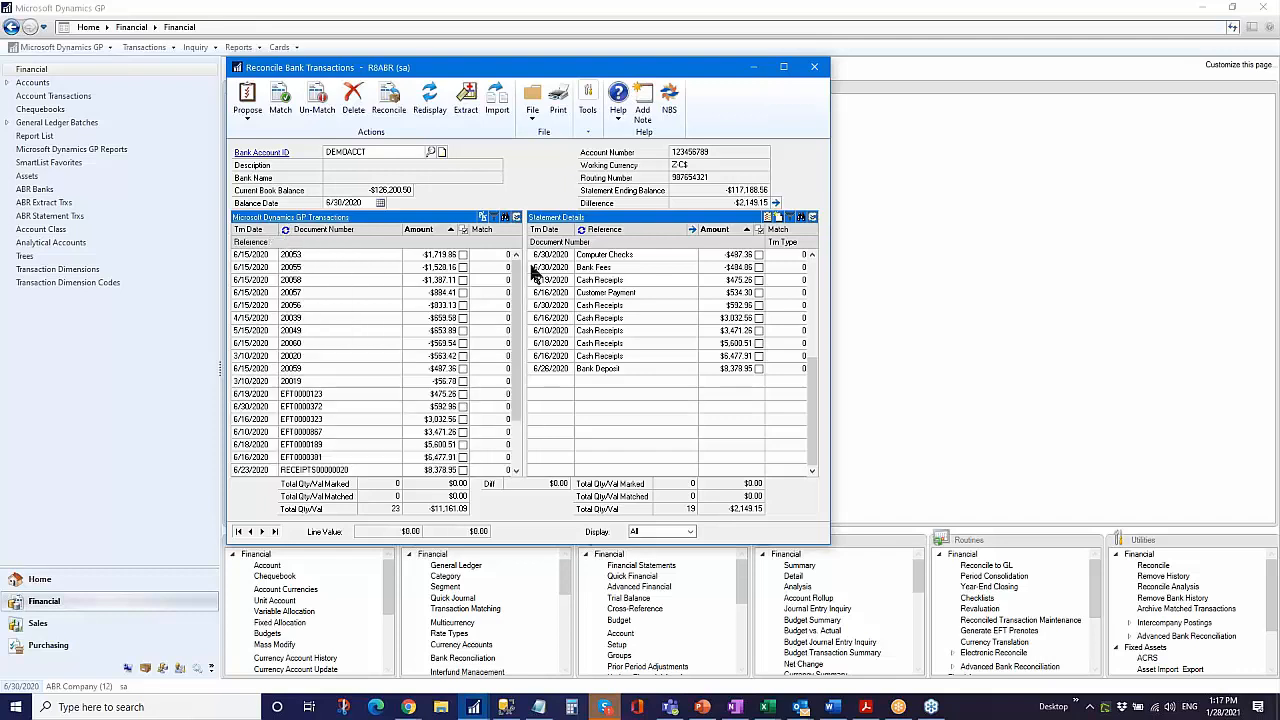
pyautogui.click(581, 230)
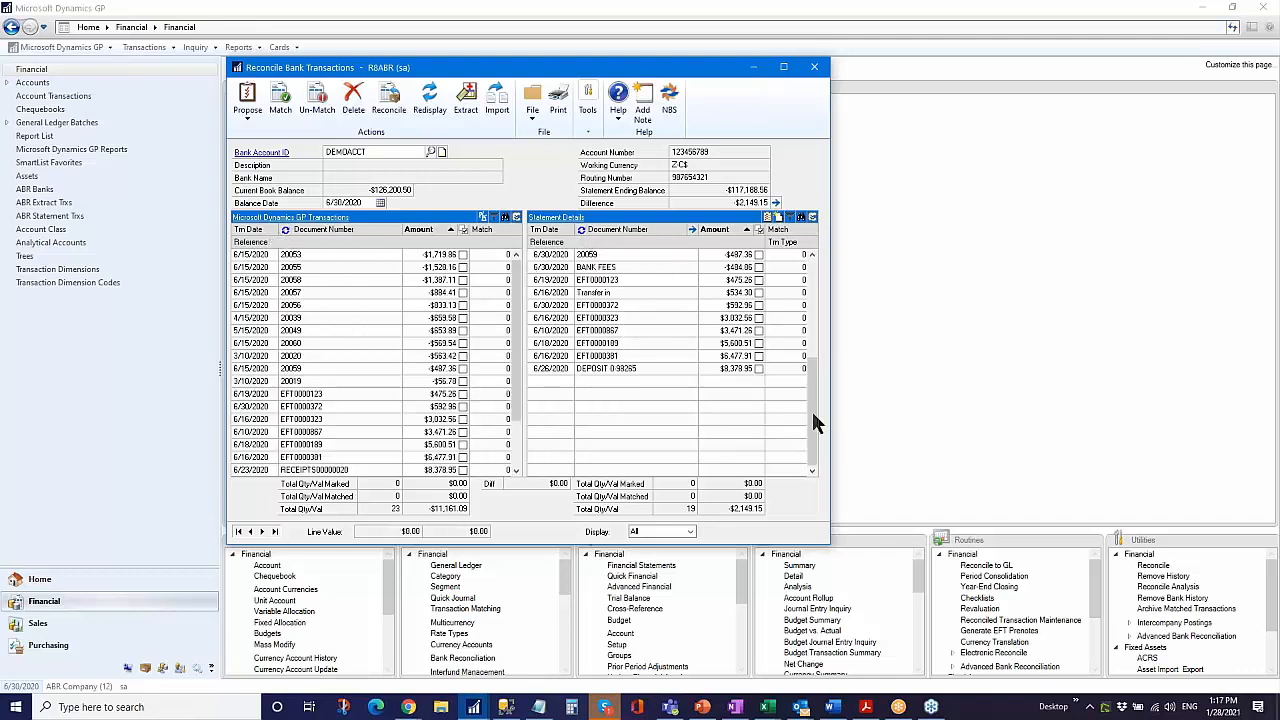
pyautogui.moveTo(815, 422); pyautogui.dragTo(797, 286)
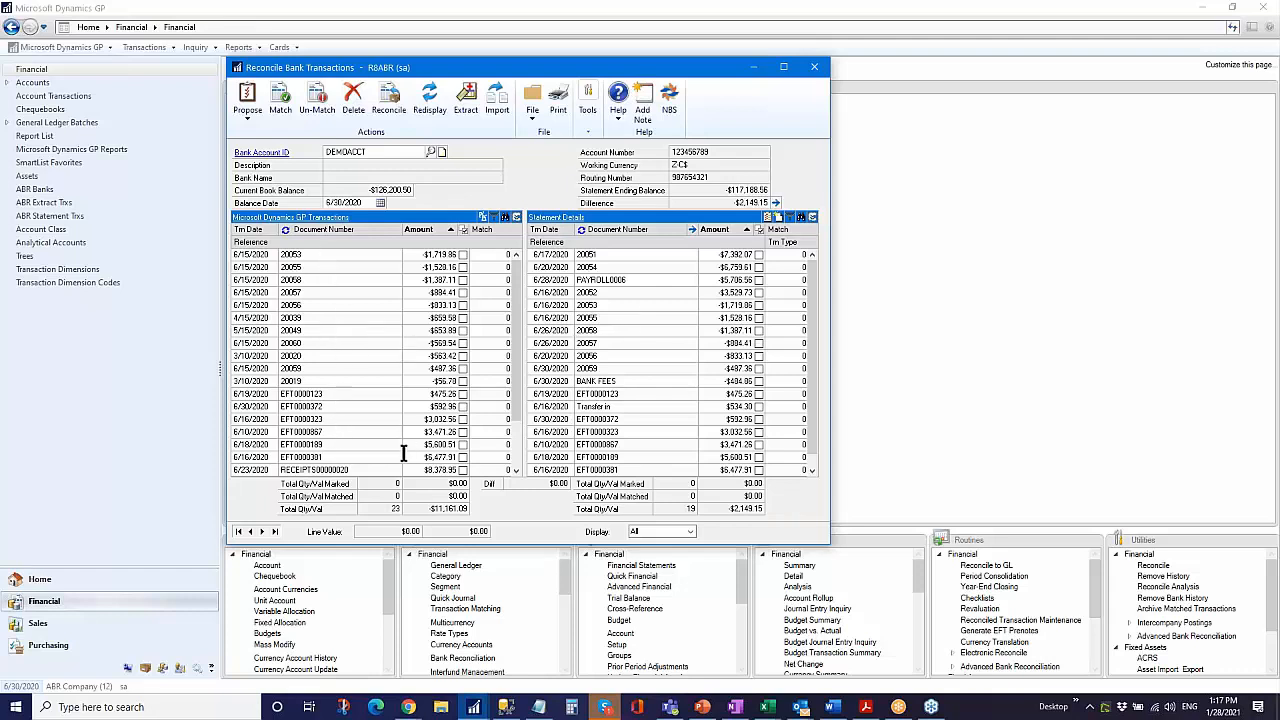
# - Examine the transactions grouped under RECEIPTS00000020 in Transaction Grouping/Consolidation and close the window
pyautogui.click(378, 471)
pyautogui.click(359, 472)
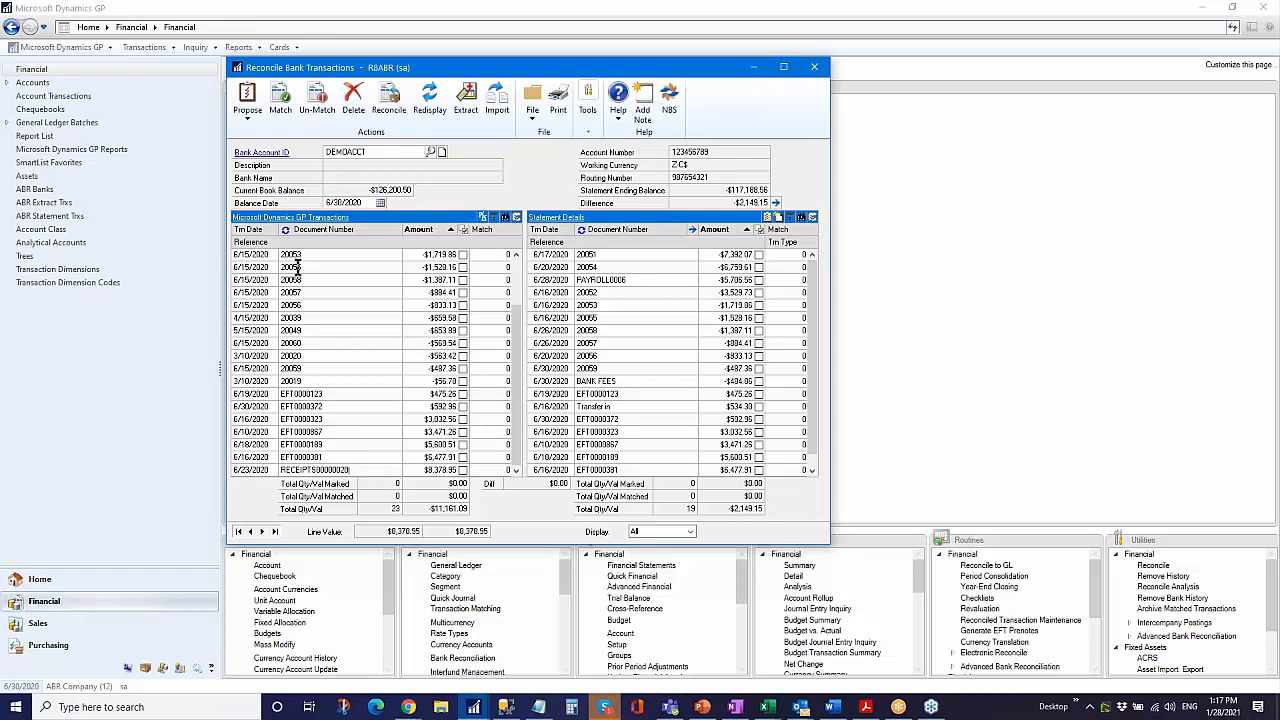
pyautogui.click(305, 218)
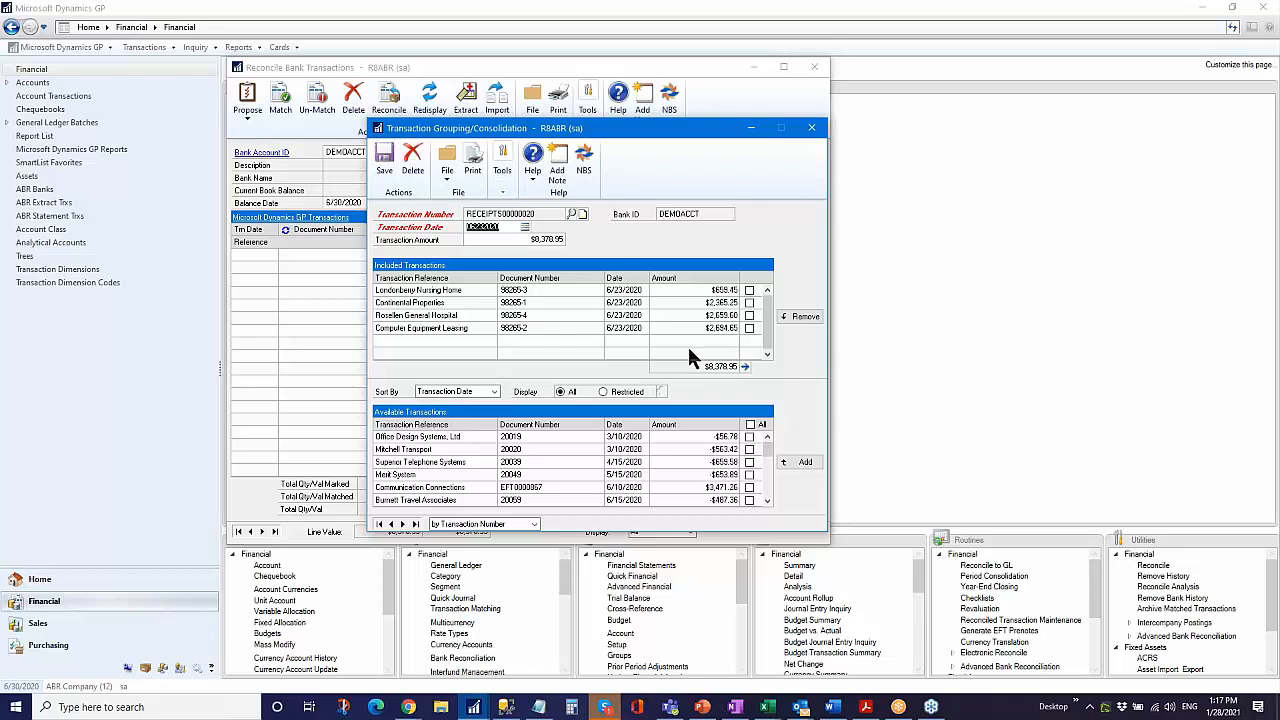
pyautogui.click(809, 130)
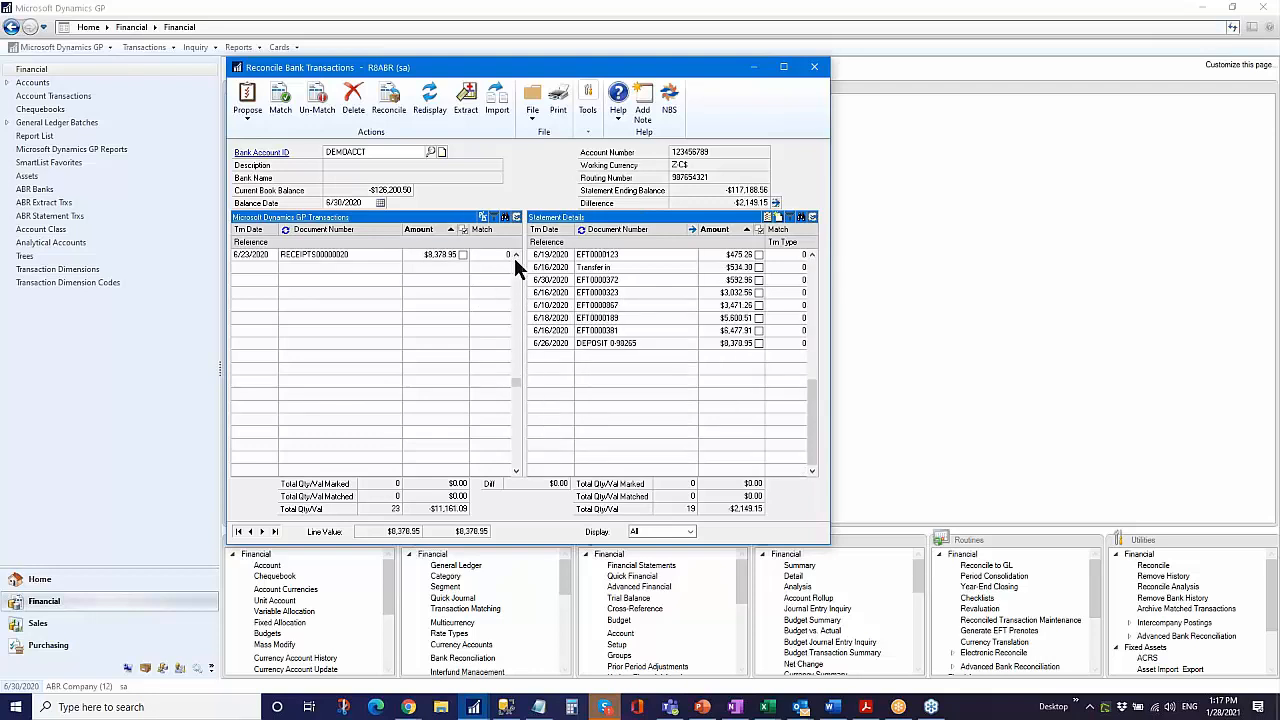
# - Find PAYROLL000000005 in the GP transactions, examine its included payroll transactions in Transaction Grouping/Consolidation, and close that window
pyautogui.click(515, 254)
pyautogui.click(515, 254)
pyautogui.click(515, 254)
pyautogui.click(515, 254)
pyautogui.click(515, 254)
pyautogui.click(515, 254)
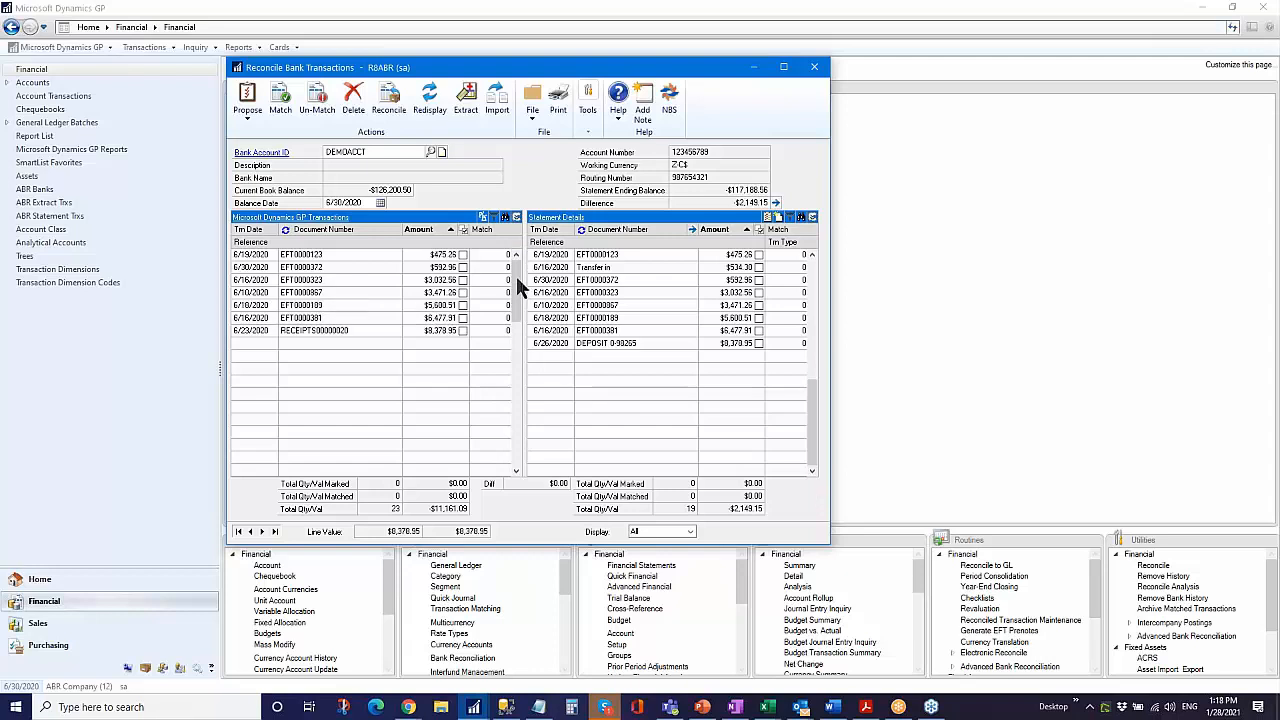
pyautogui.click(515, 254)
pyautogui.click(515, 254)
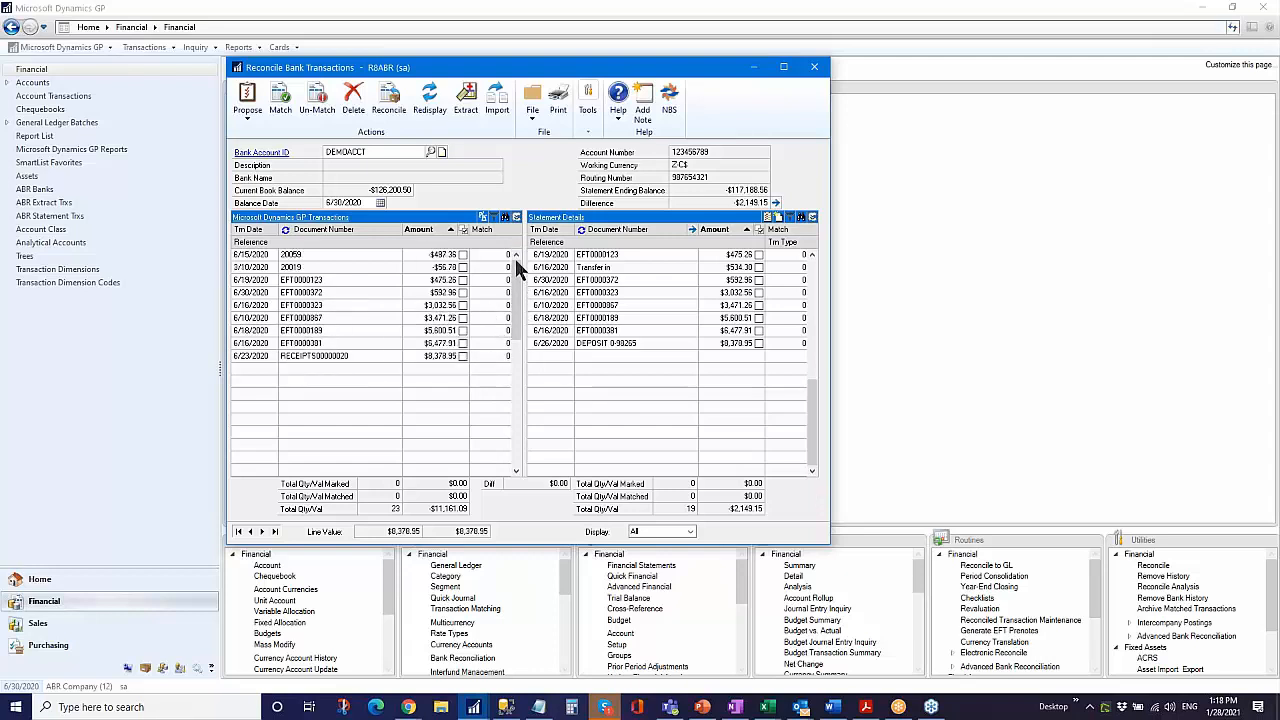
pyautogui.click(515, 254)
pyautogui.click(515, 254)
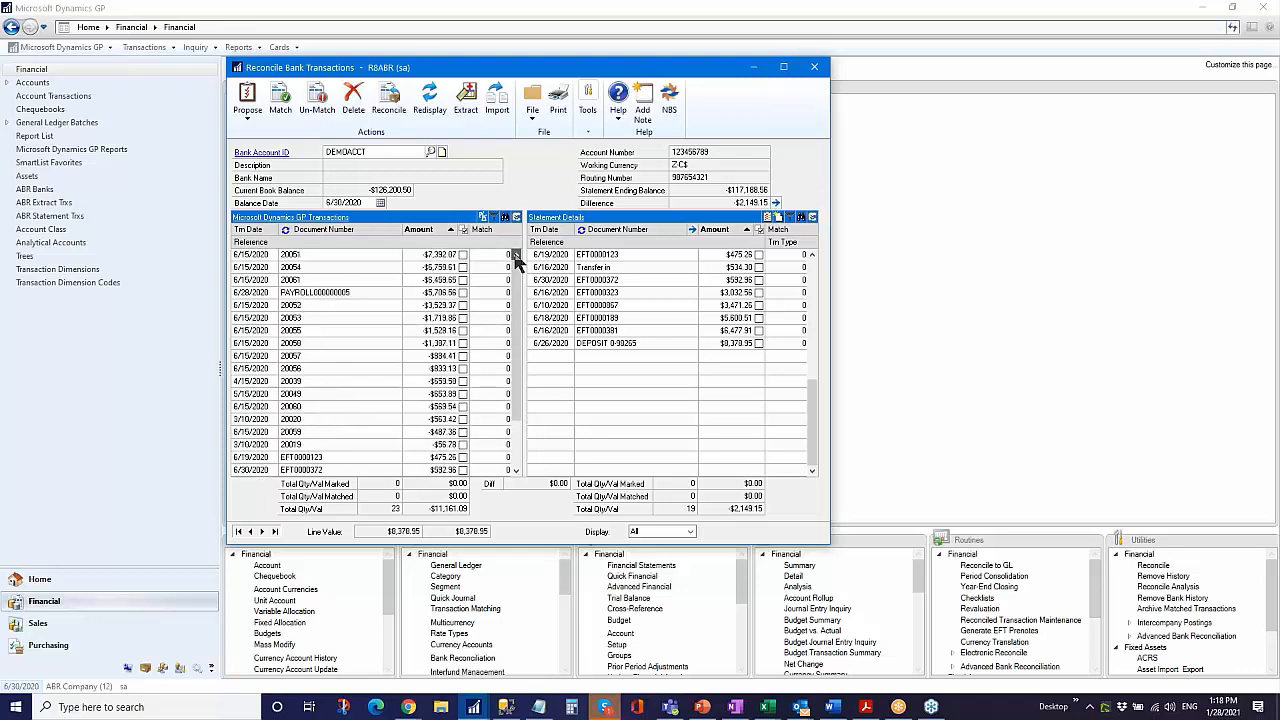
pyautogui.click(354, 293)
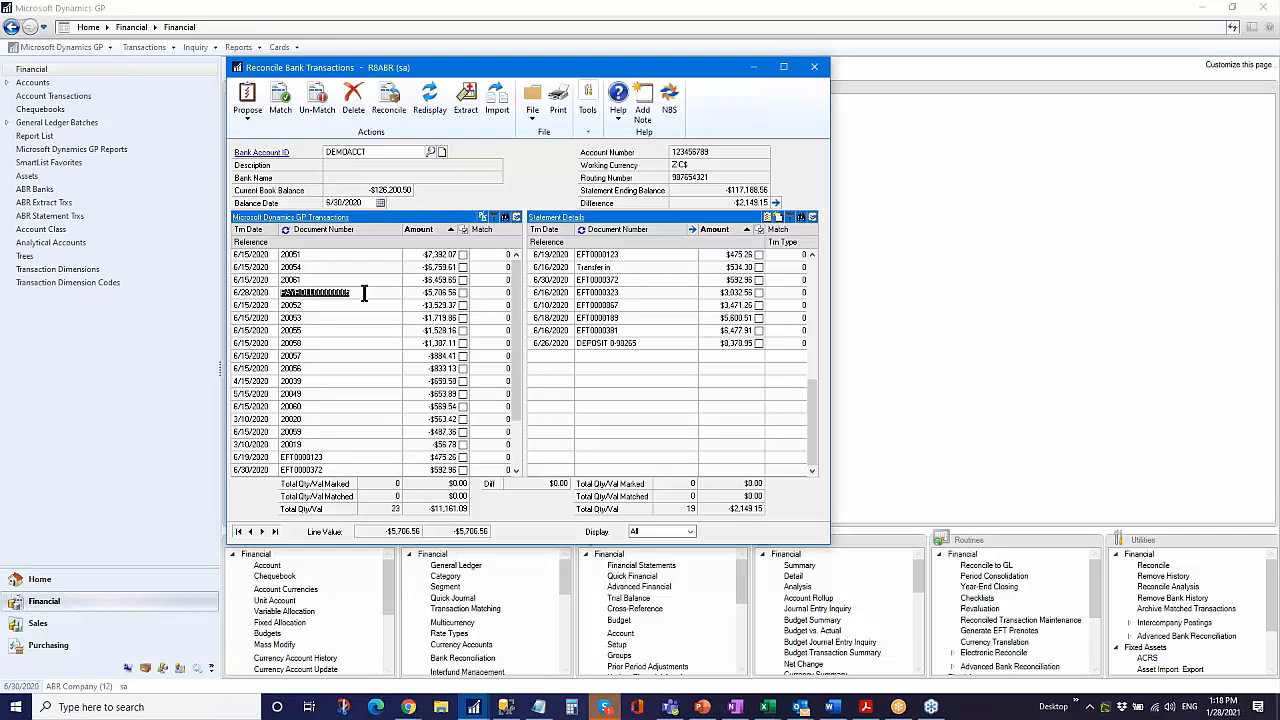
pyautogui.click(337, 229)
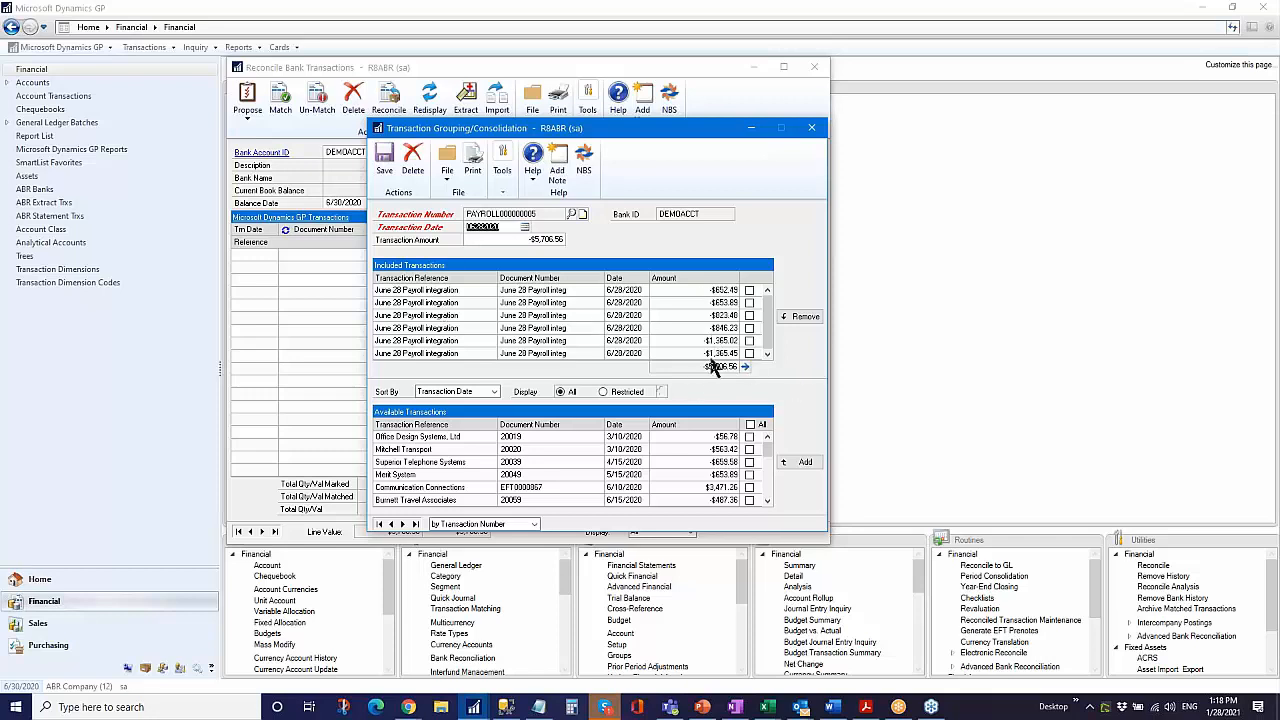
pyautogui.click(812, 130)
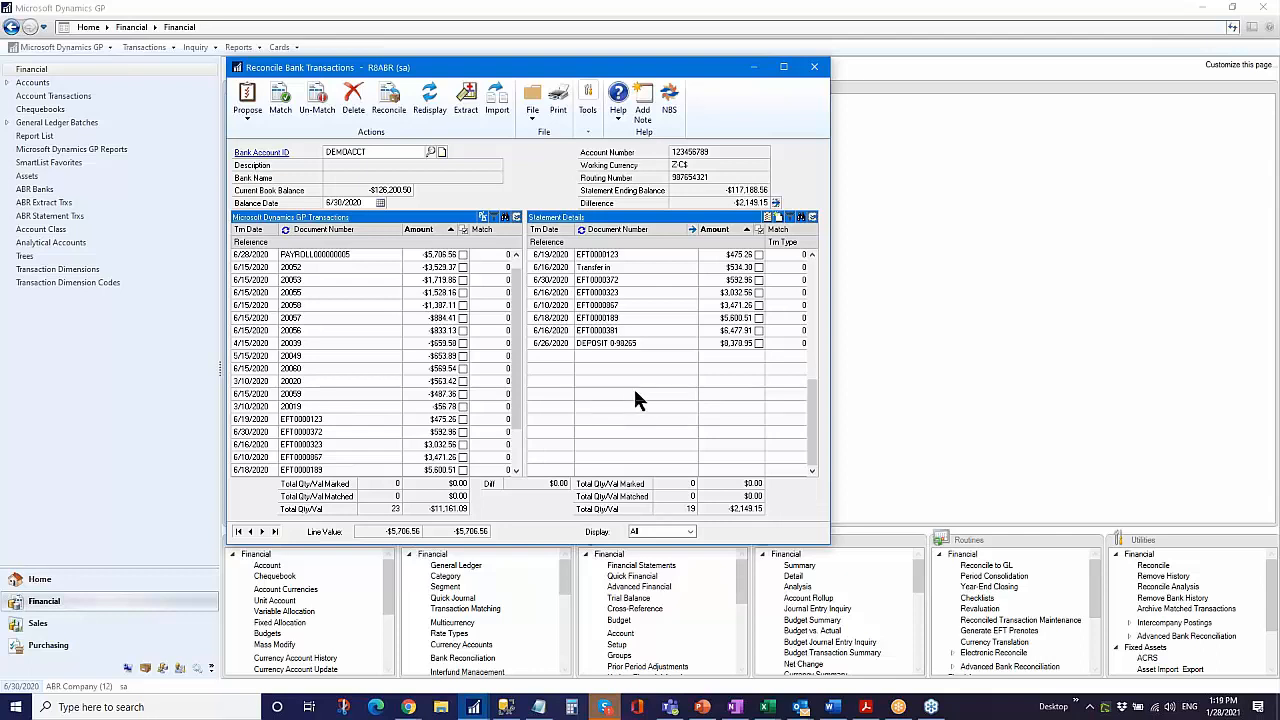
# - Run the standard Propose to match the GP transactions with the statement details automatically
pyautogui.moveTo(818, 422); pyautogui.dragTo(792, 255)
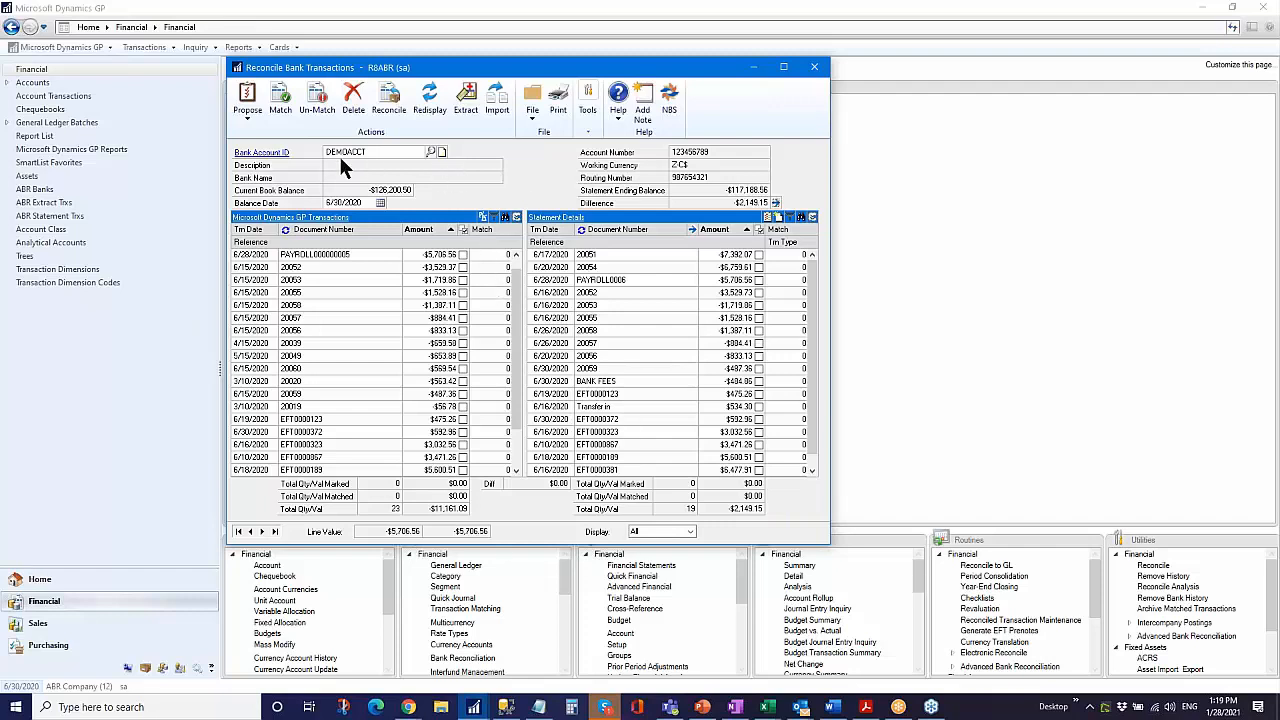
pyautogui.click(248, 109)
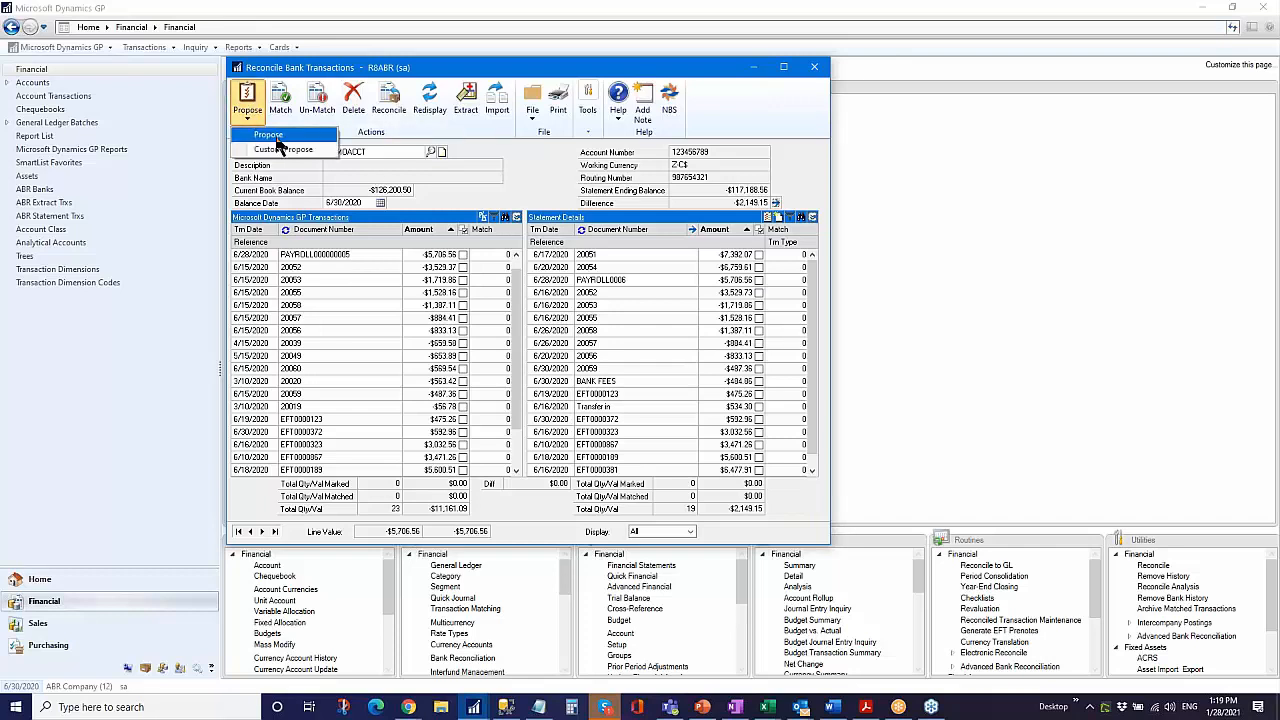
pyautogui.click(268, 134)
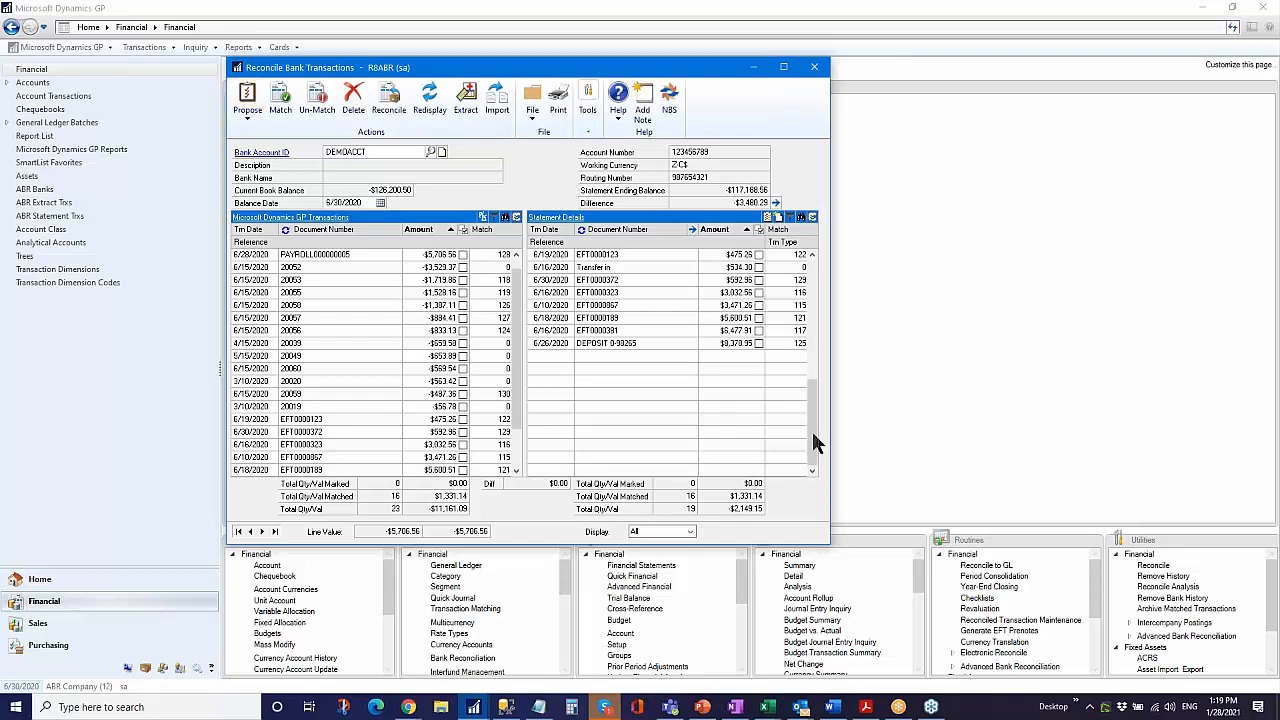
pyautogui.moveTo(812, 431); pyautogui.dragTo(810, 288)
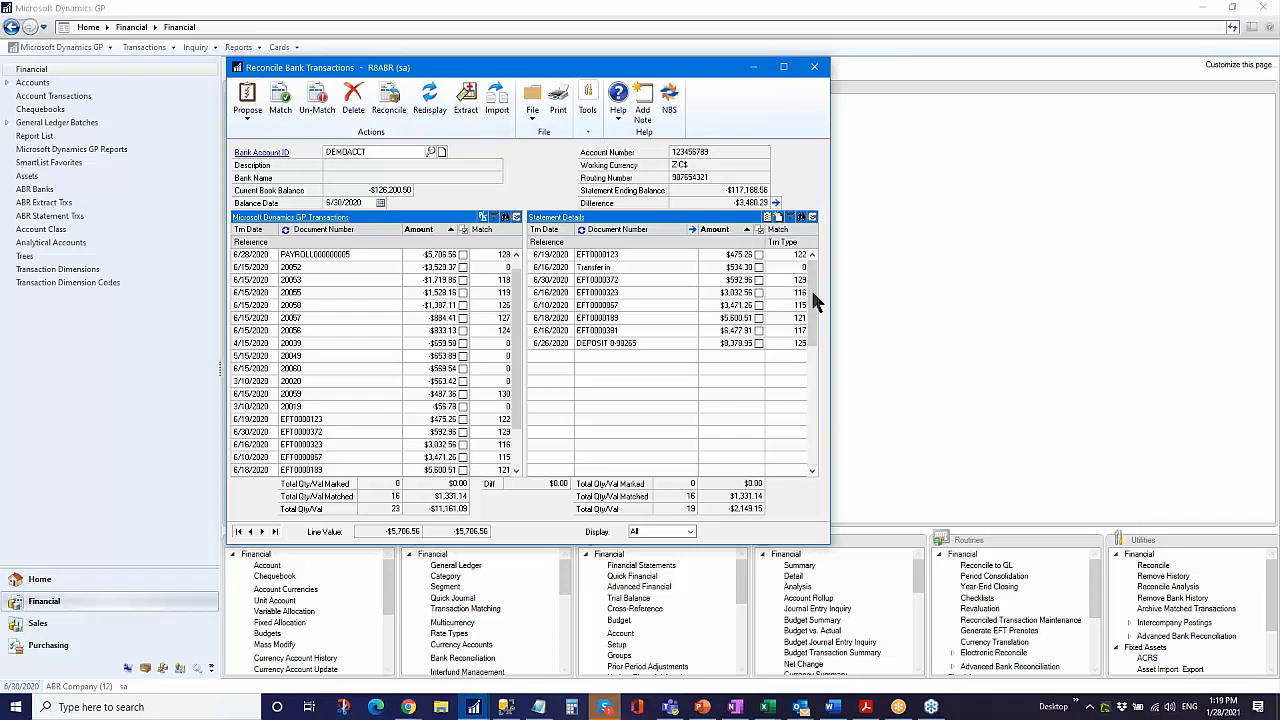
# - Display only Matched transactions and sort both the GP and statement lists by match number
pyautogui.click(666, 533)
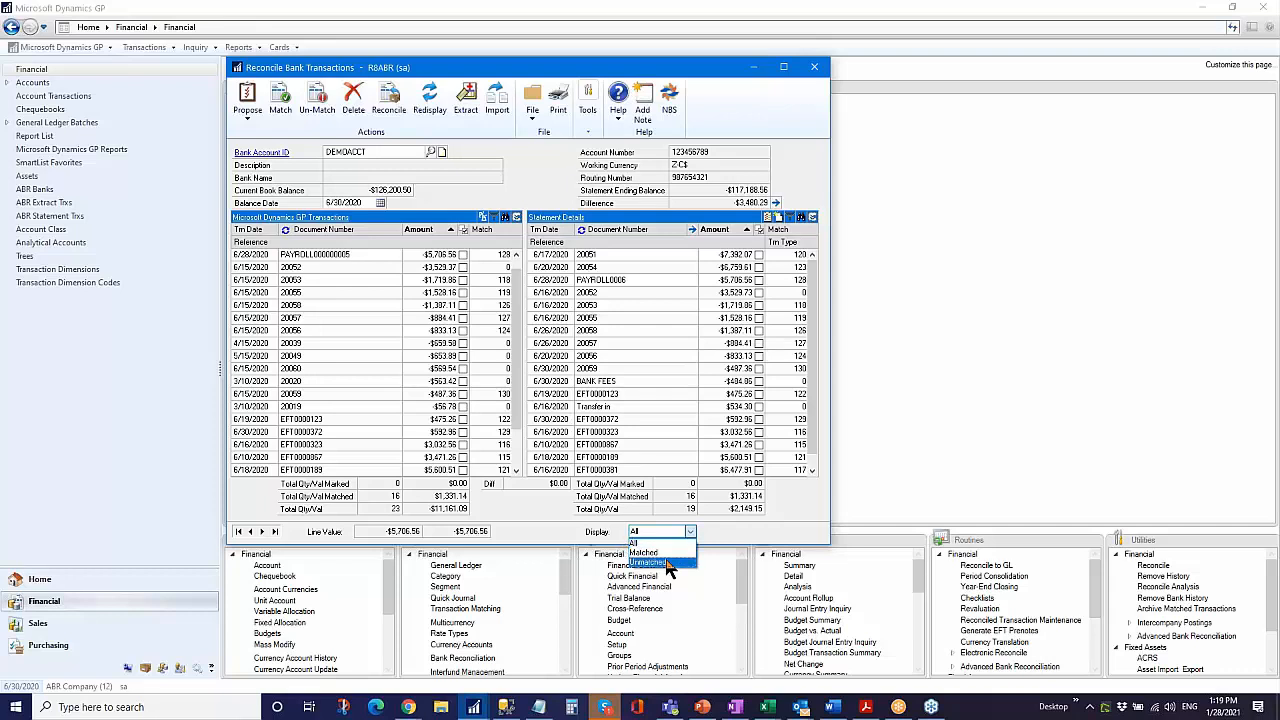
pyautogui.click(665, 552)
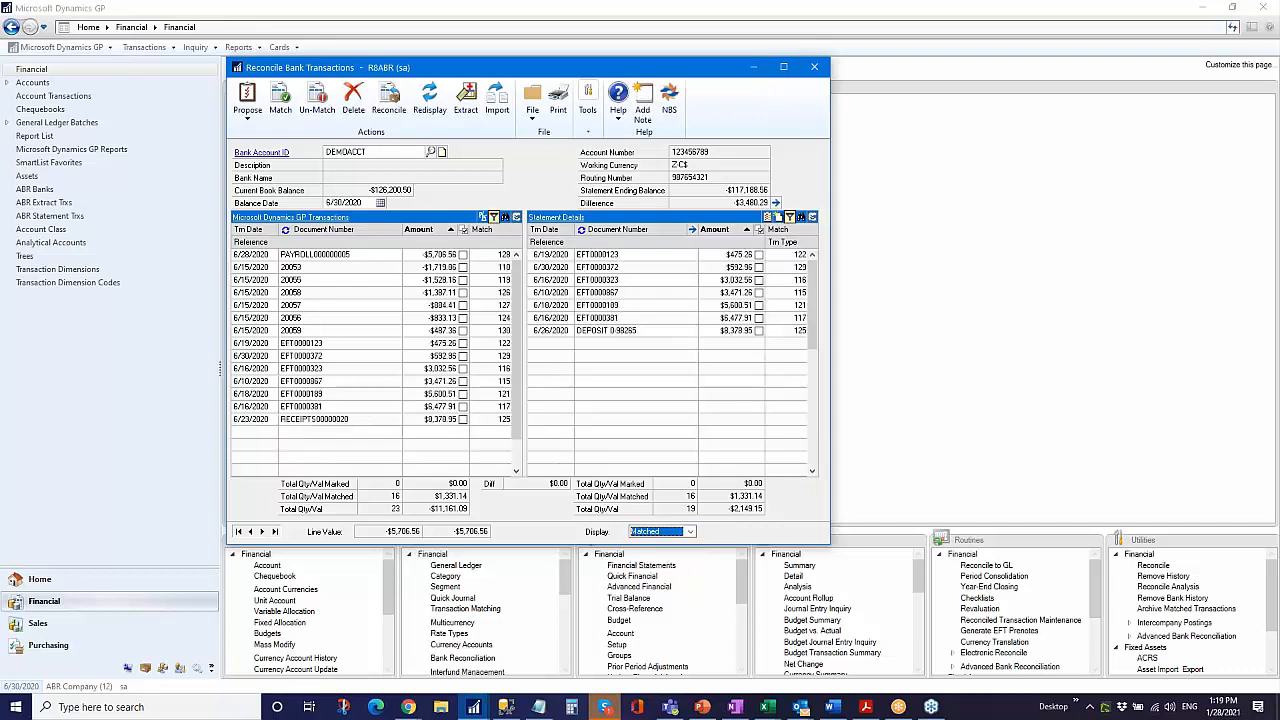
pyautogui.click(812, 254)
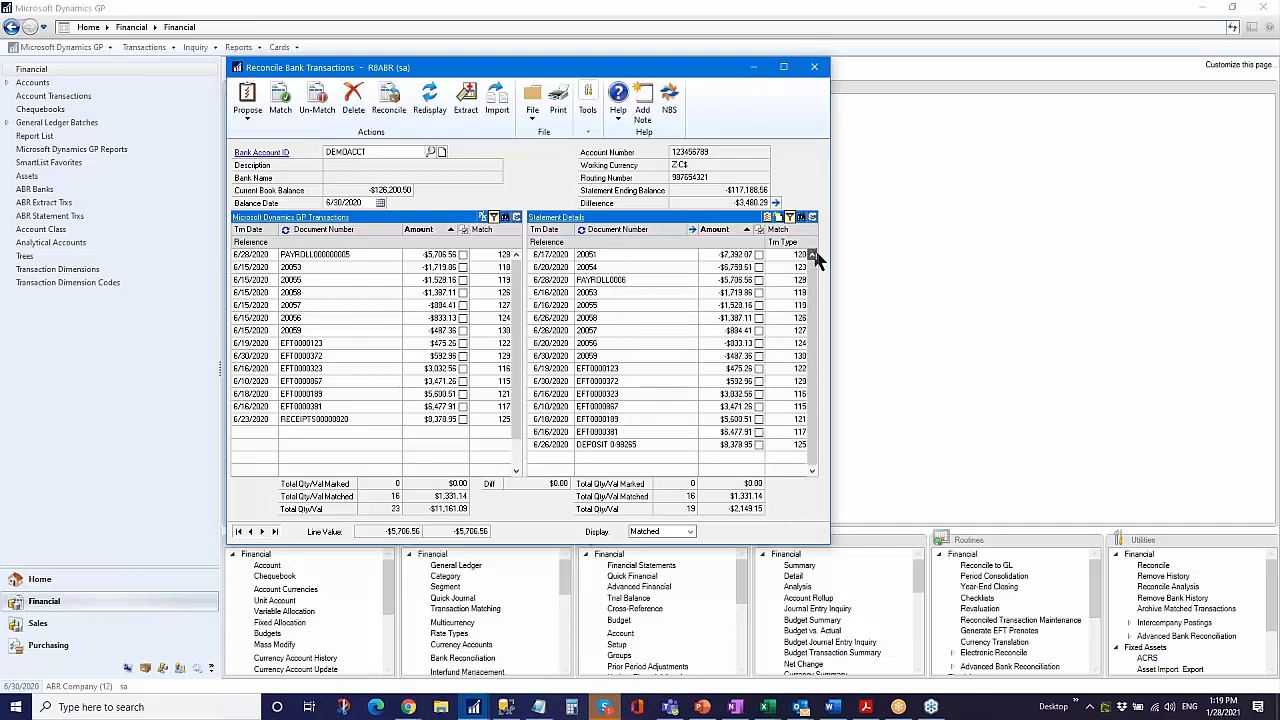
pyautogui.click(516, 255)
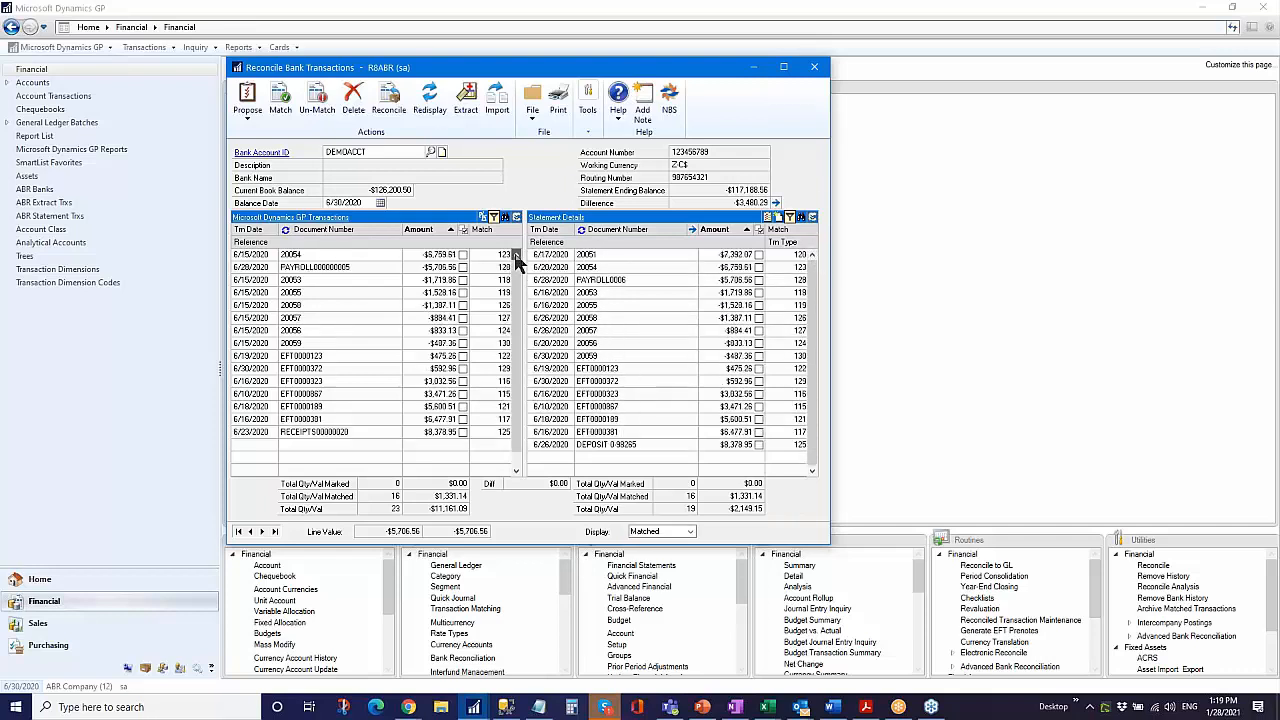
pyautogui.click(483, 229)
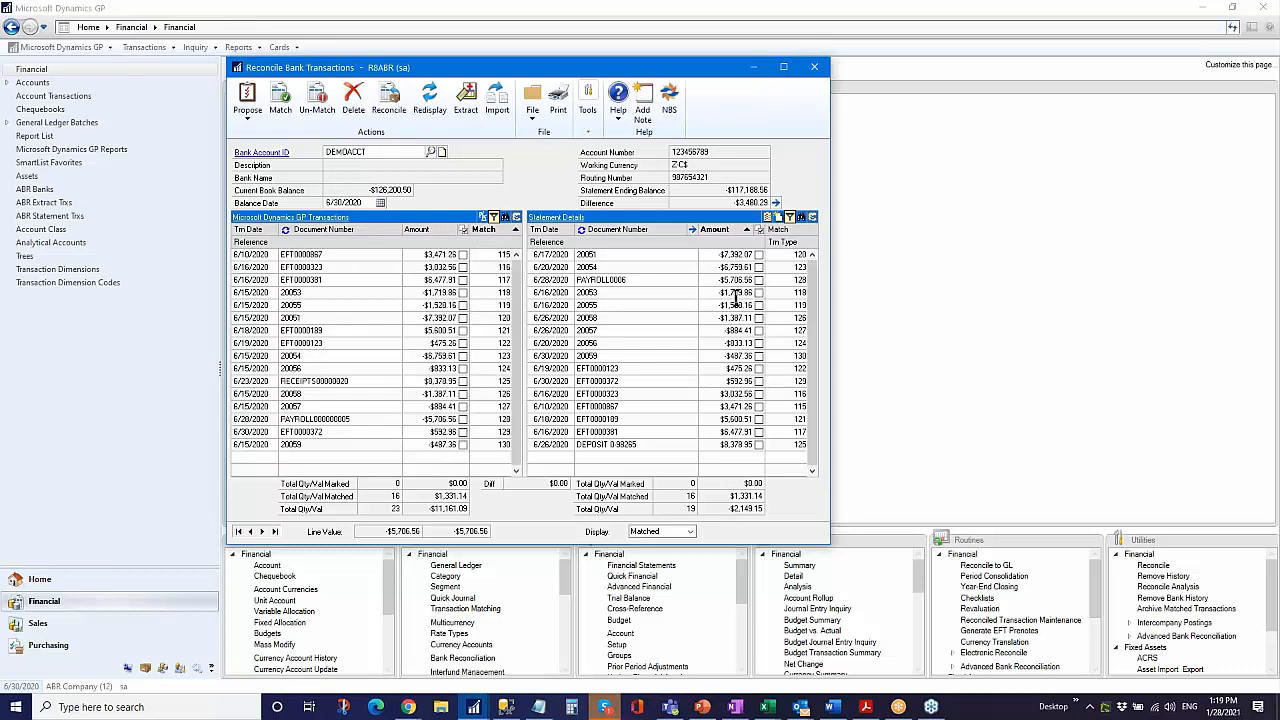
pyautogui.click(778, 229)
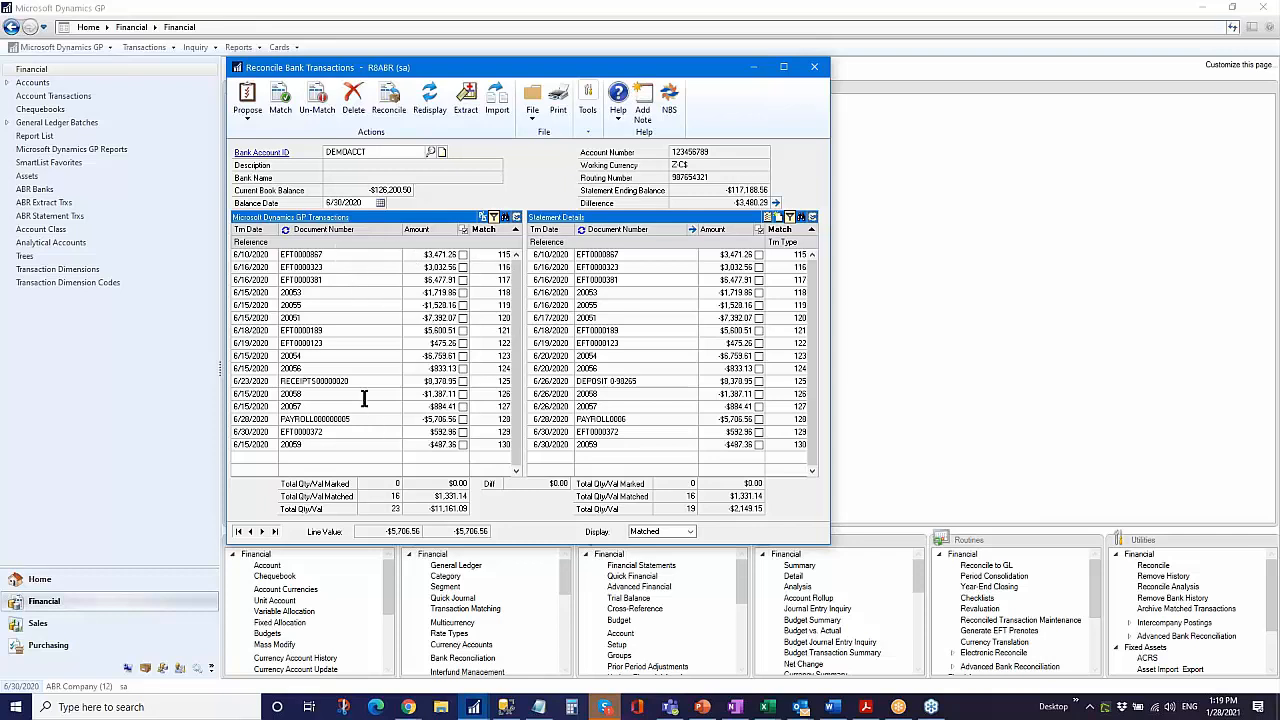
# - Mark the matched RECEIPTS00000020 and DEPOSIT 0-98265 lines as a trial and clear the marks
pyautogui.click(462, 381)
pyautogui.click(759, 382)
pyautogui.click(759, 382)
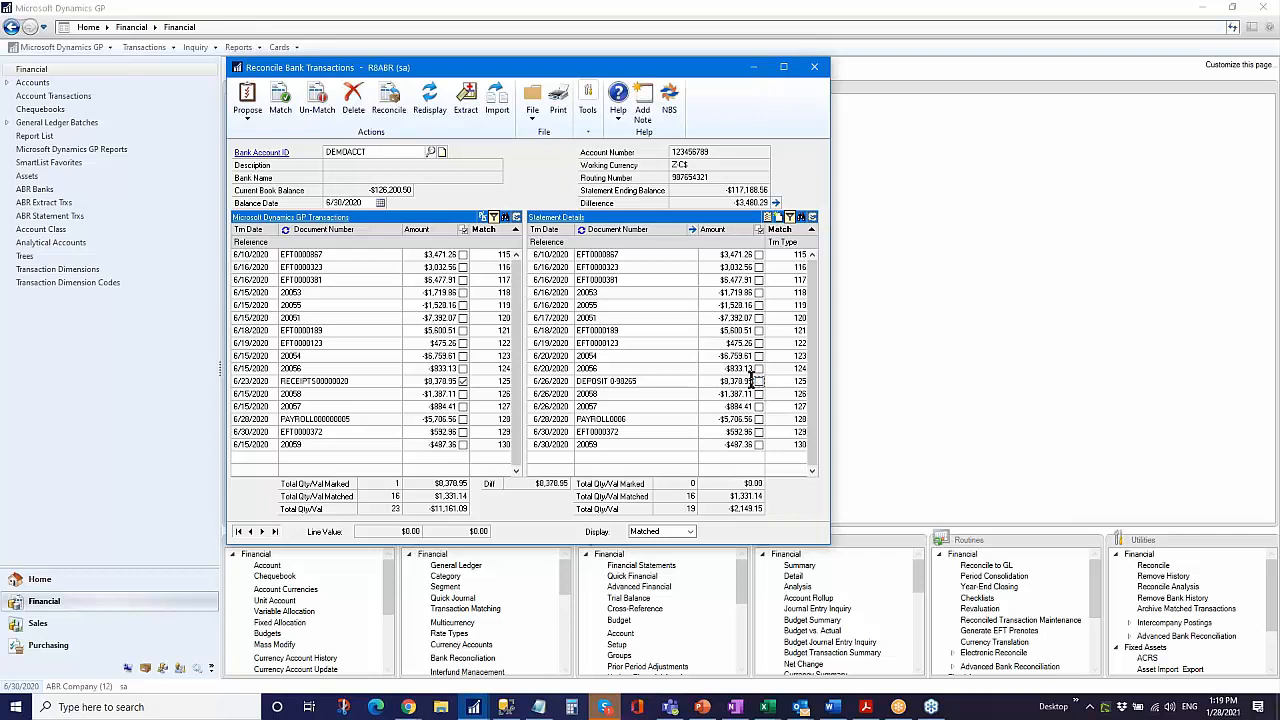
pyautogui.click(462, 382)
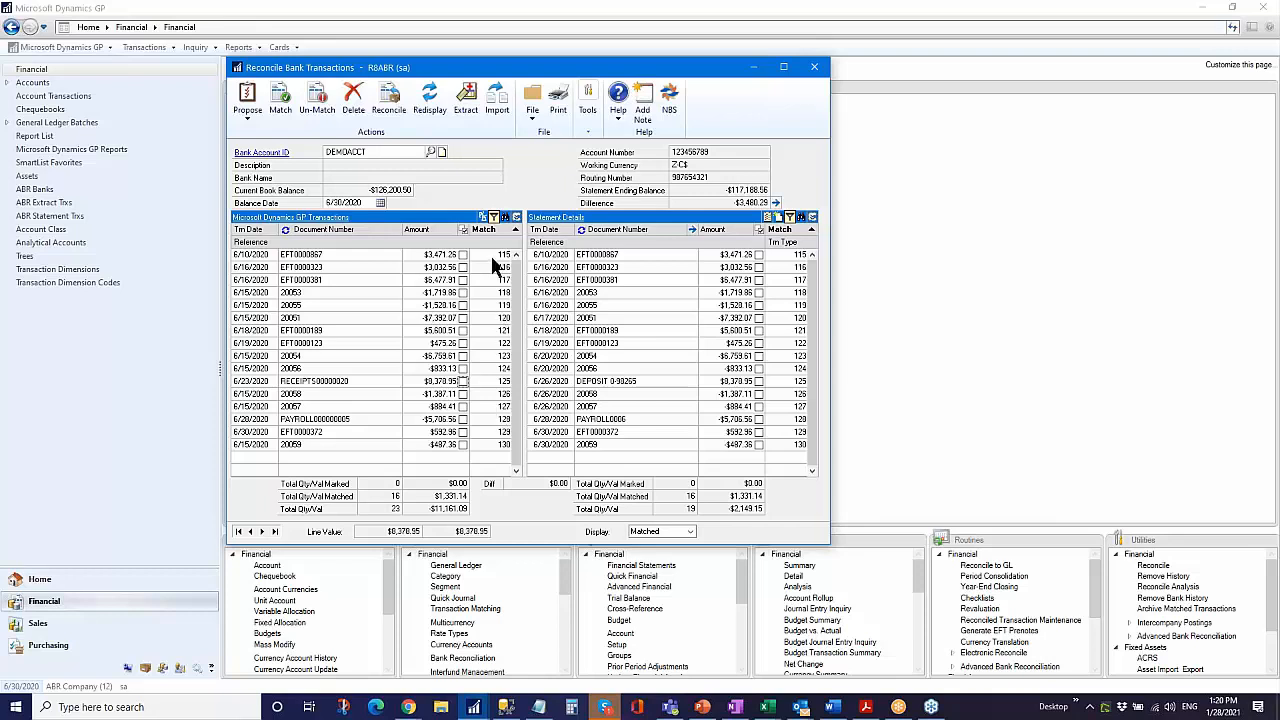
# - Display only Unmatched transactions and bring the unmatched statement details into view from the start of the list
pyautogui.click(322, 254)
pyautogui.click(689, 531)
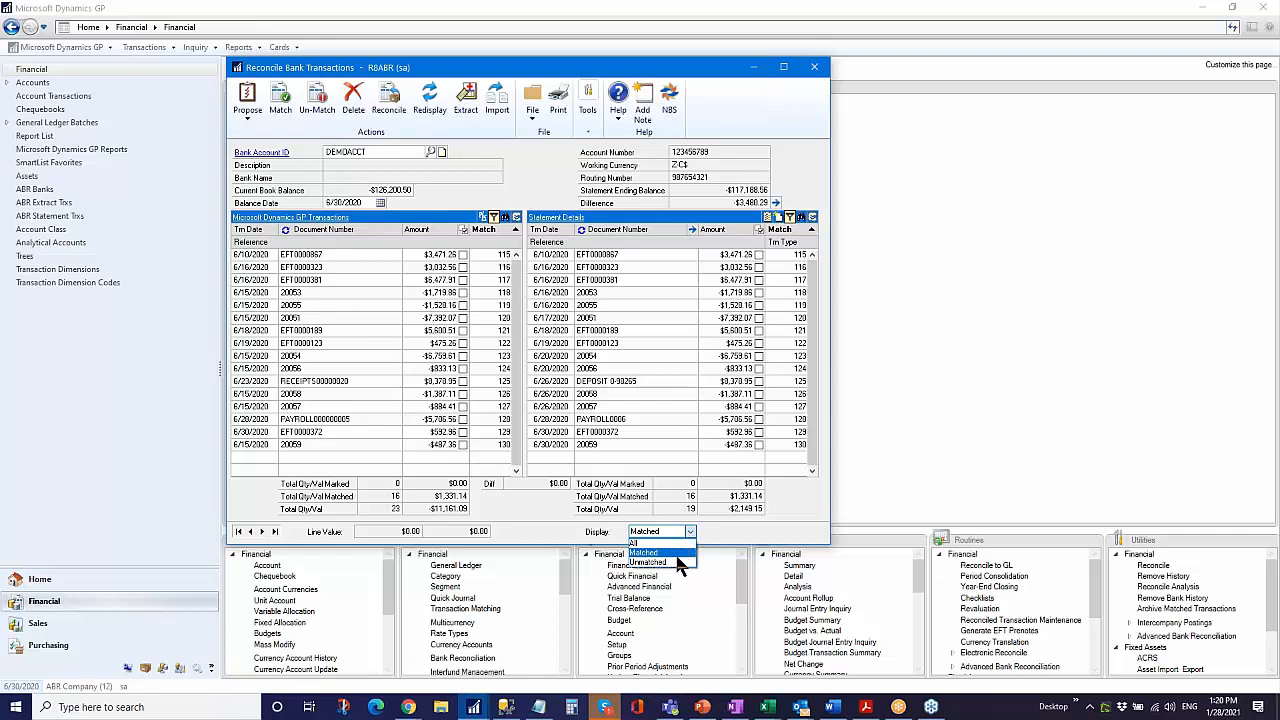
pyautogui.click(665, 563)
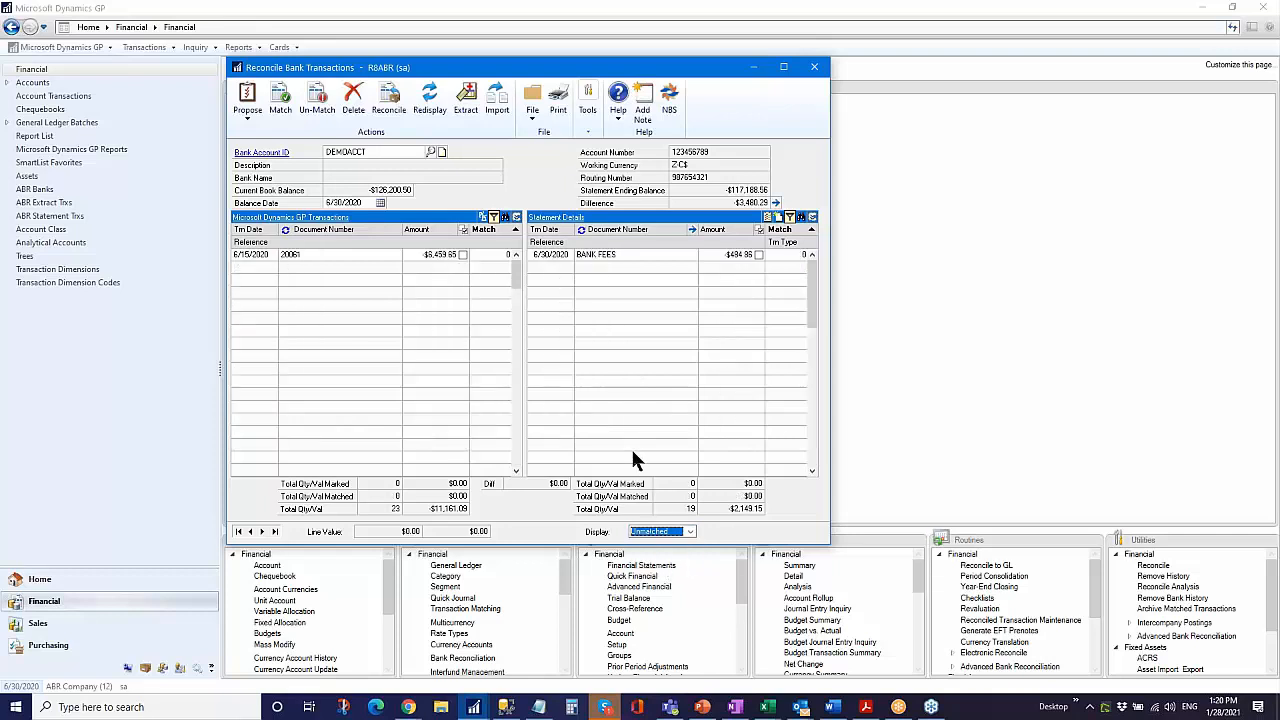
pyautogui.click(811, 255)
pyautogui.click(811, 255)
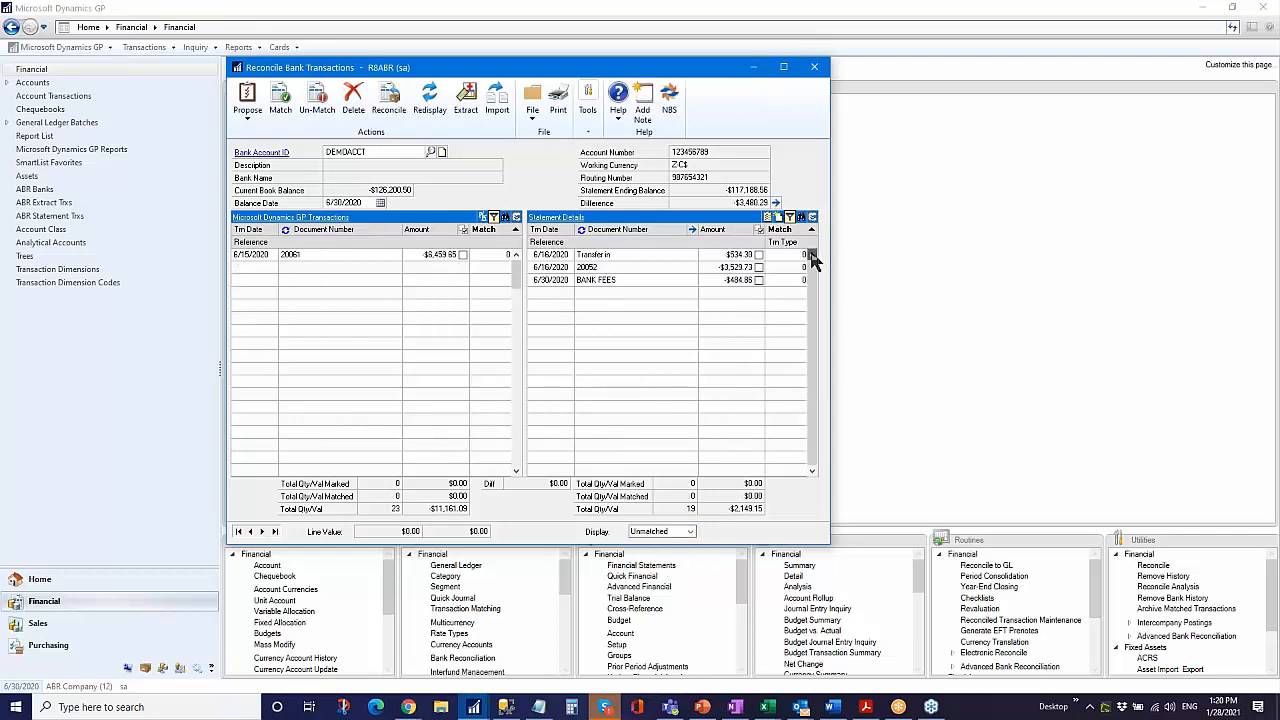
# - Review the full list of unmatched GP transactions and the unmatched BANK FEES line in the statement details
pyautogui.click(515, 256)
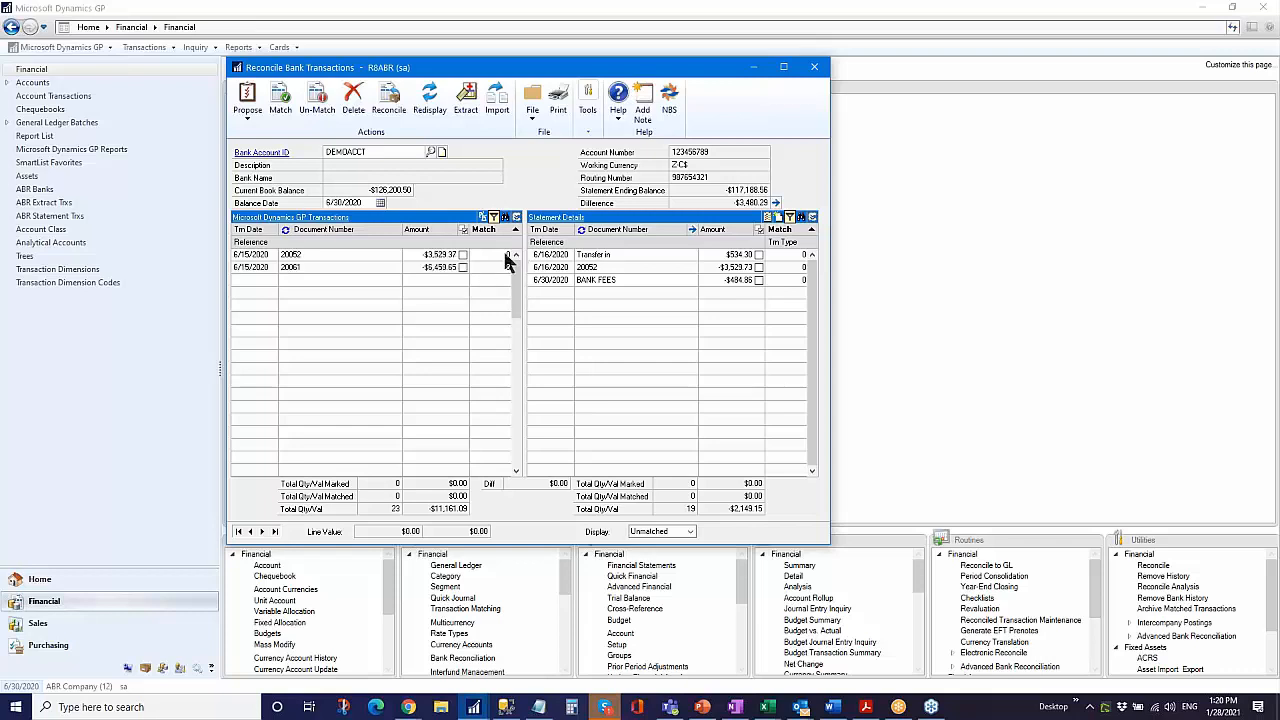
pyautogui.click(515, 256)
pyautogui.click(515, 256)
pyautogui.click(515, 256)
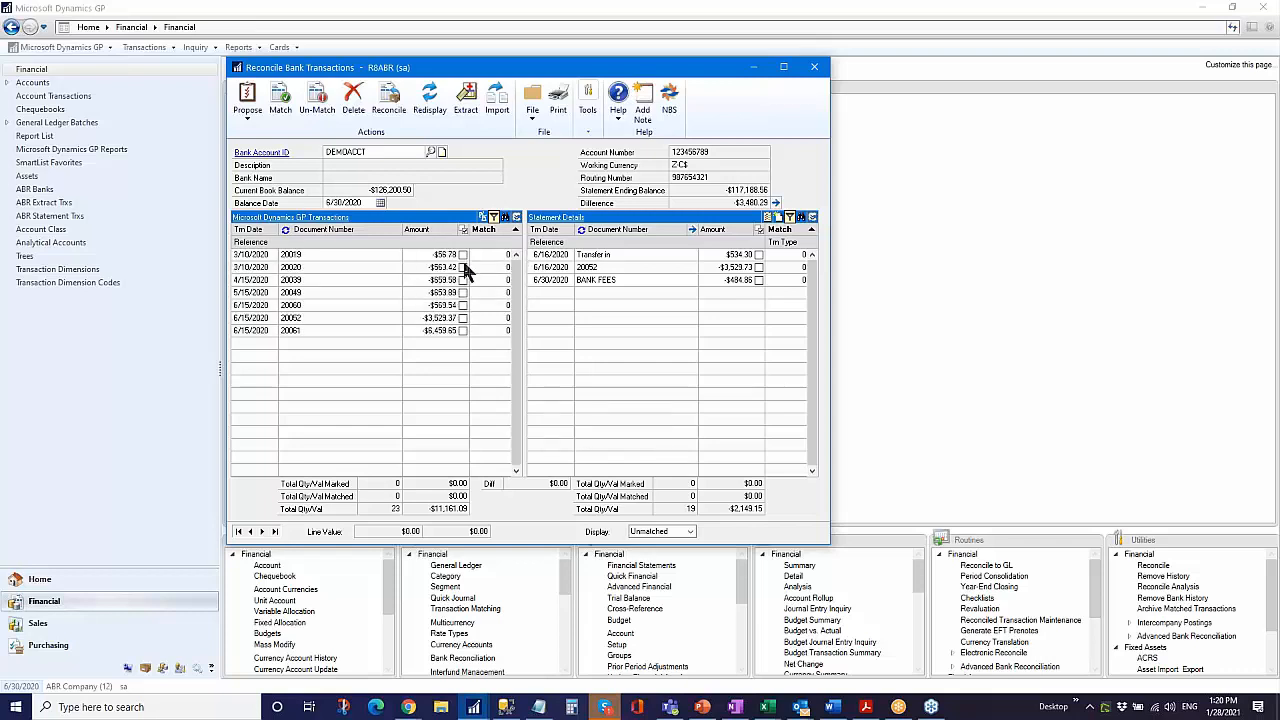
pyautogui.click(339, 257)
pyautogui.click(340, 268)
pyautogui.click(342, 281)
pyautogui.click(327, 296)
pyautogui.click(329, 306)
pyautogui.click(331, 318)
pyautogui.click(332, 330)
pyautogui.click(631, 284)
# - Mark document 20052 in both the statement details and the GP transactions, and open a journal entry for their difference
pyautogui.click(616, 267)
pyautogui.click(759, 267)
pyautogui.click(462, 317)
pyautogui.click(779, 217)
pyautogui.click(800, 217)
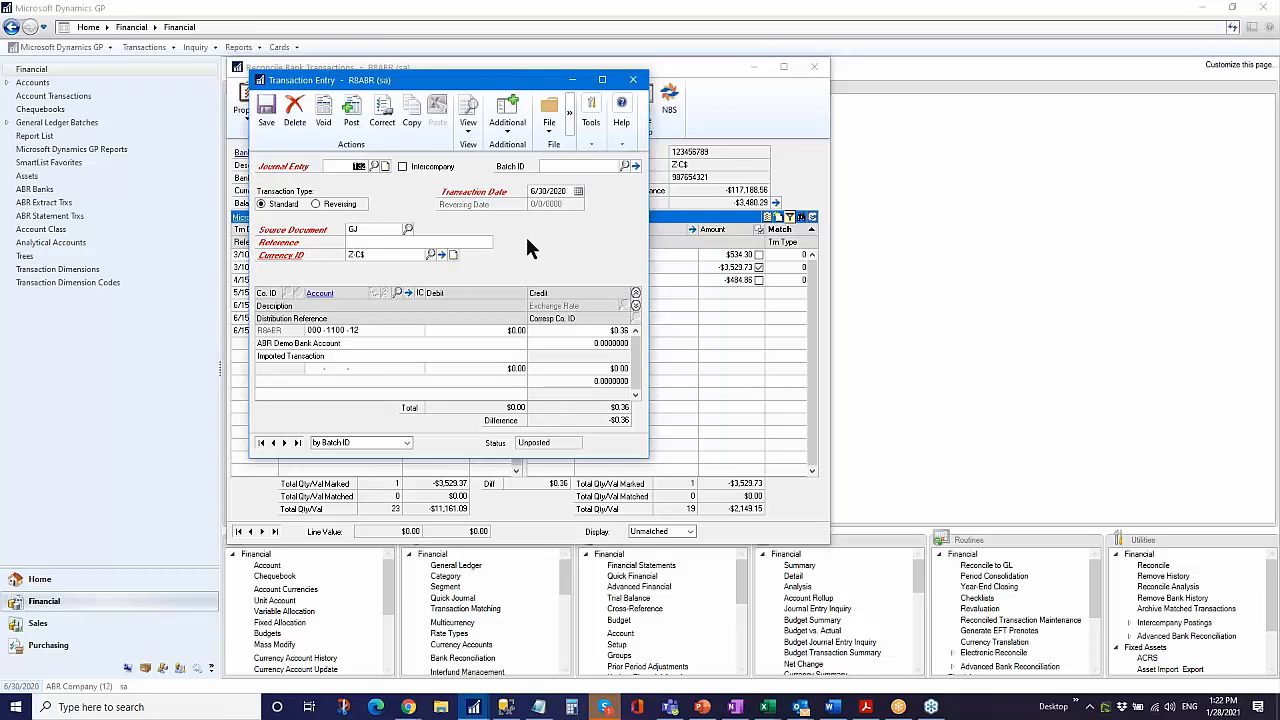
# - Enter "Penny Adj" as the reference of the journal entry
pyautogui.click(454, 243)
pyautogui.write('Per')
pyautogui.hotkey('ctrl', 's')
pyautogui.click(634, 393)
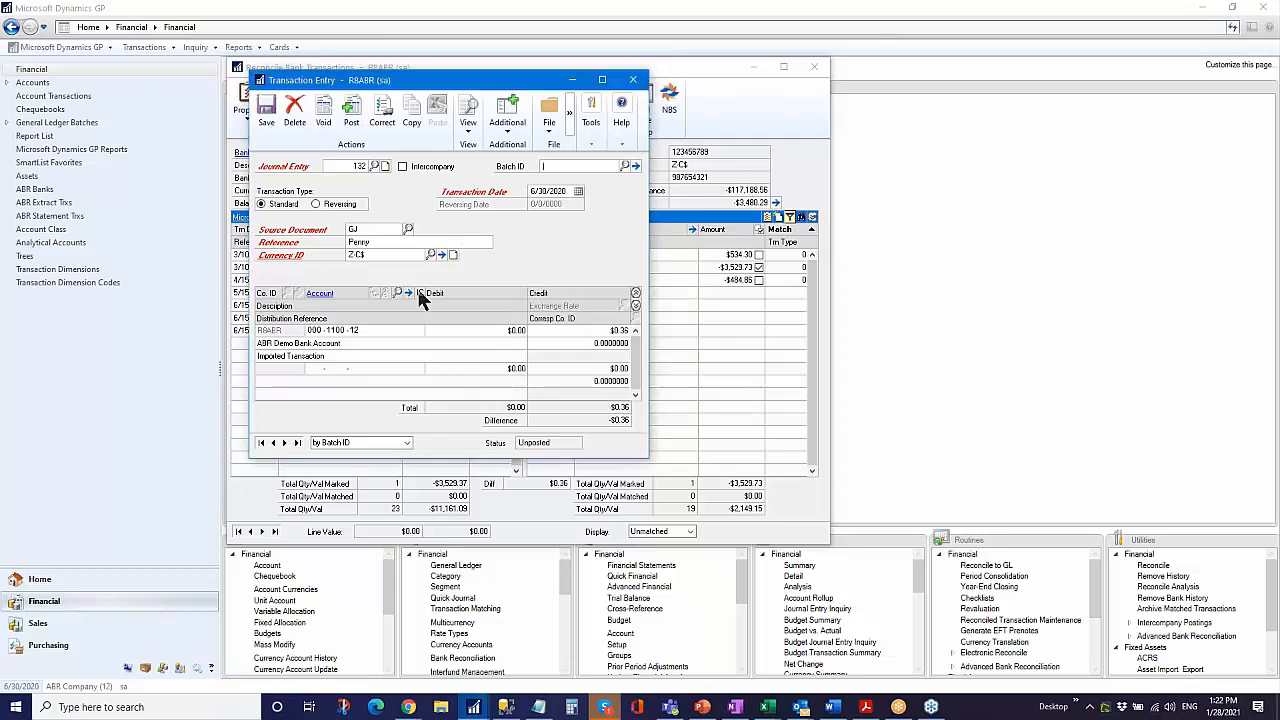
pyautogui.doubleClick(397, 245)
pyautogui.write('Penny Adj')
# - Add the Supplies-Allocated - Accounting account as the offsetting distribution with a $0.36 debit
pyautogui.doubleClick(330, 330)
pyautogui.click(302, 368)
pyautogui.click(398, 292)
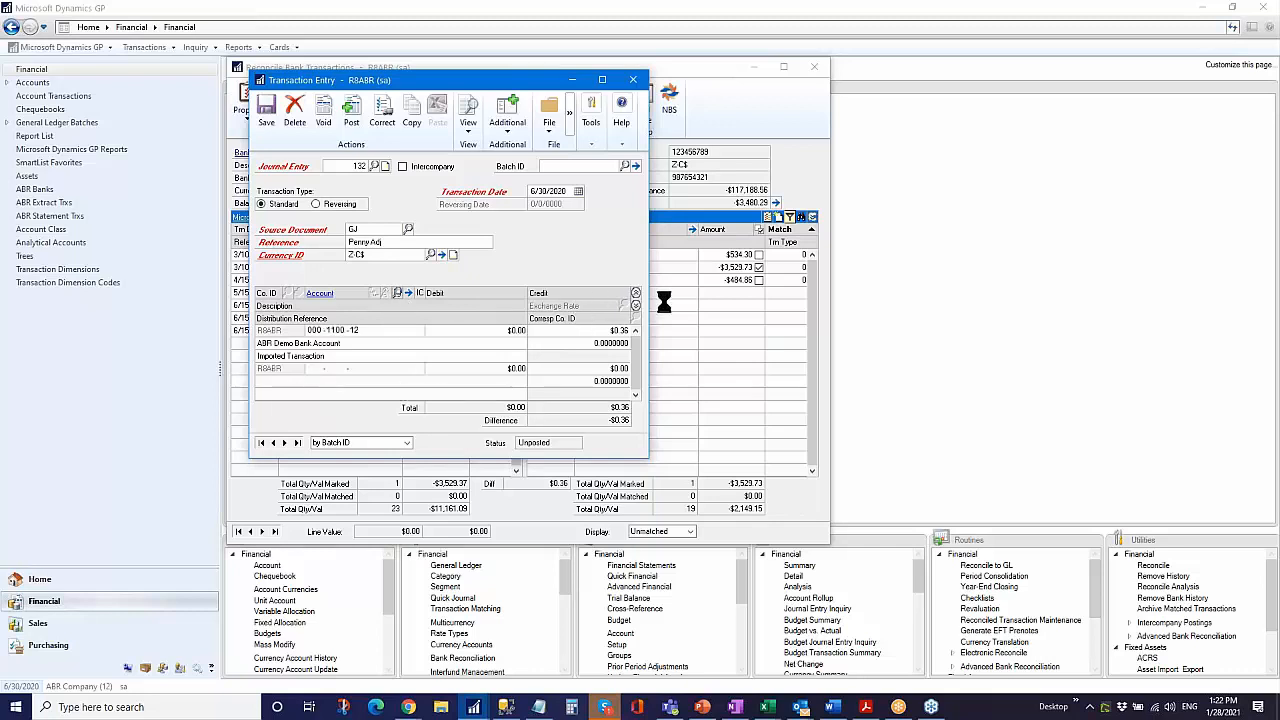
pyautogui.moveTo(671, 270); pyautogui.dragTo(505, 375)
pyautogui.doubleClick(435, 363)
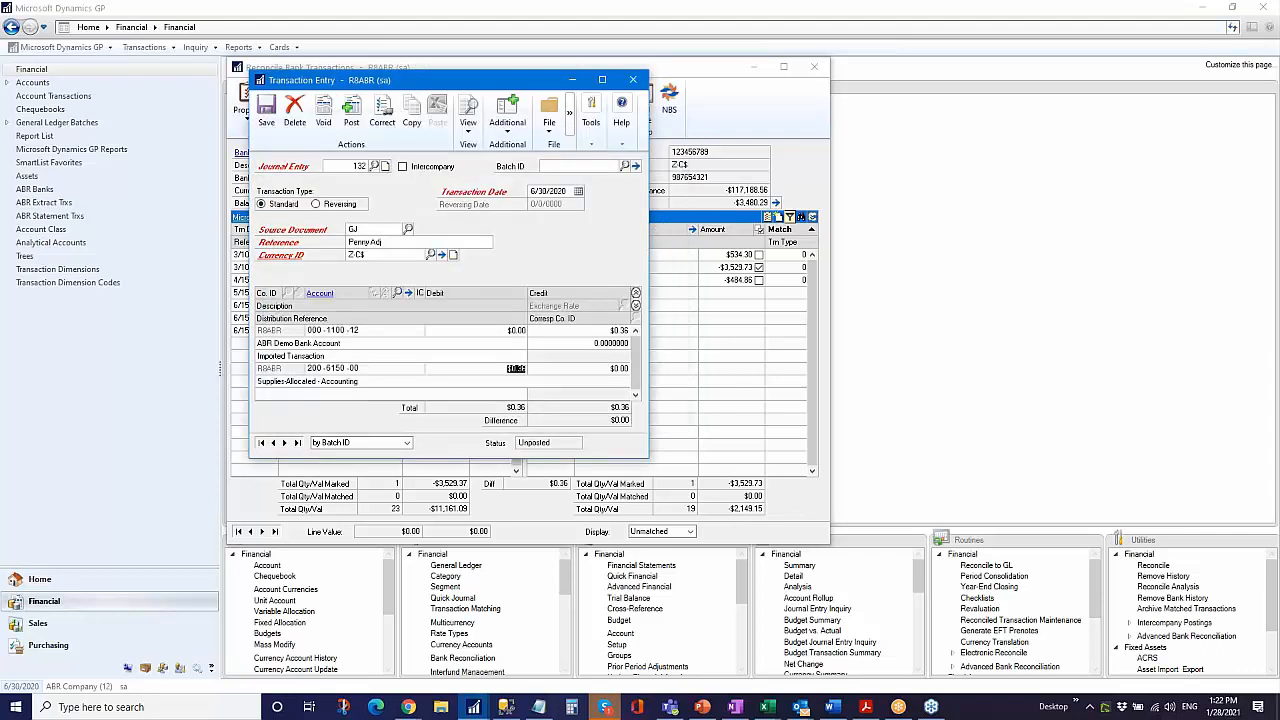
# - Post the penny adjustment journal entry and close the General Posting Journal report
pyautogui.click(618, 368)
pyautogui.click(351, 114)
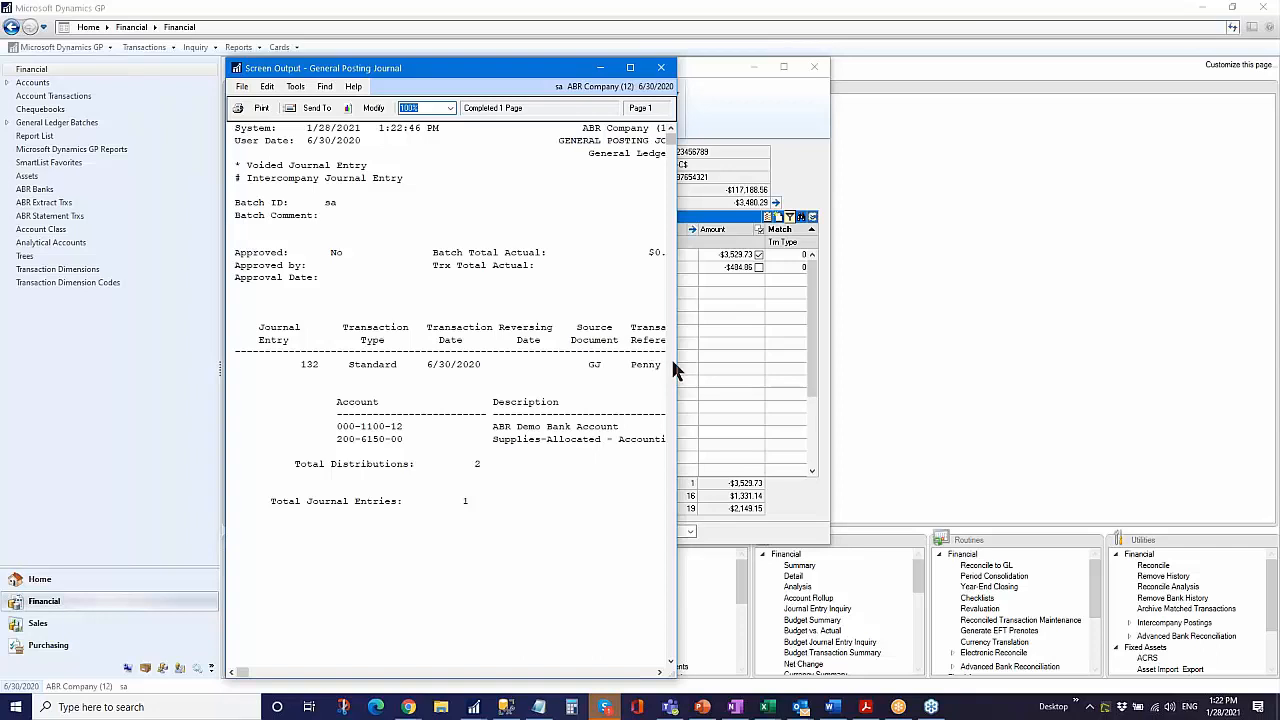
pyautogui.moveTo(676, 360); pyautogui.dragTo(1017, 130)
pyautogui.click(1001, 68)
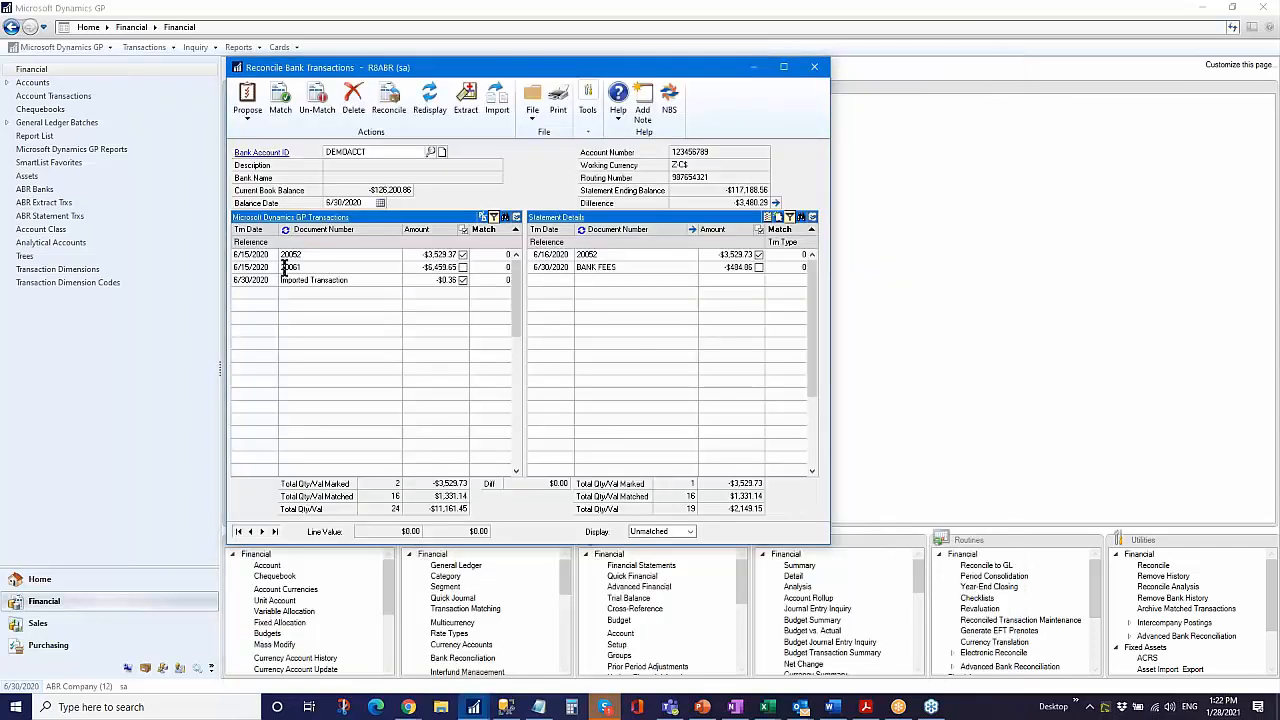
# - Show references in the GP transactions list and match the marked 20052 and penny adjustment lines to the statement line
pyautogui.click(284, 230)
pyautogui.click(321, 280)
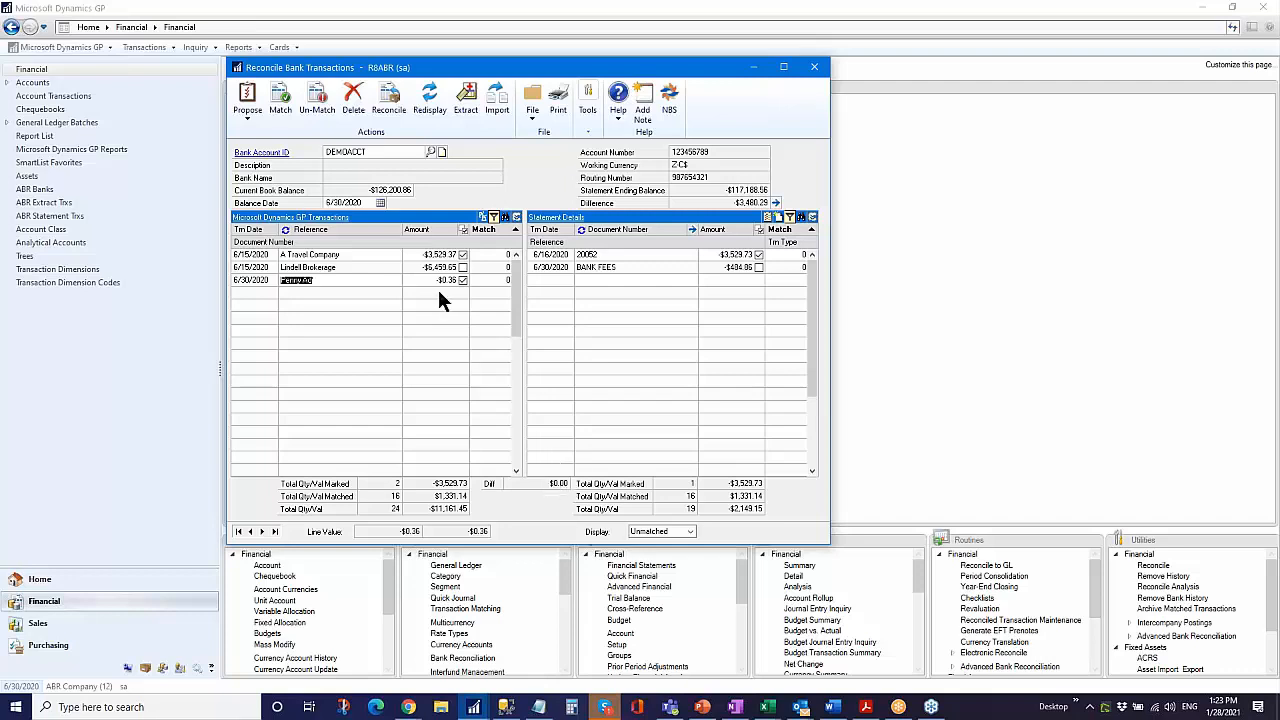
pyautogui.click(280, 98)
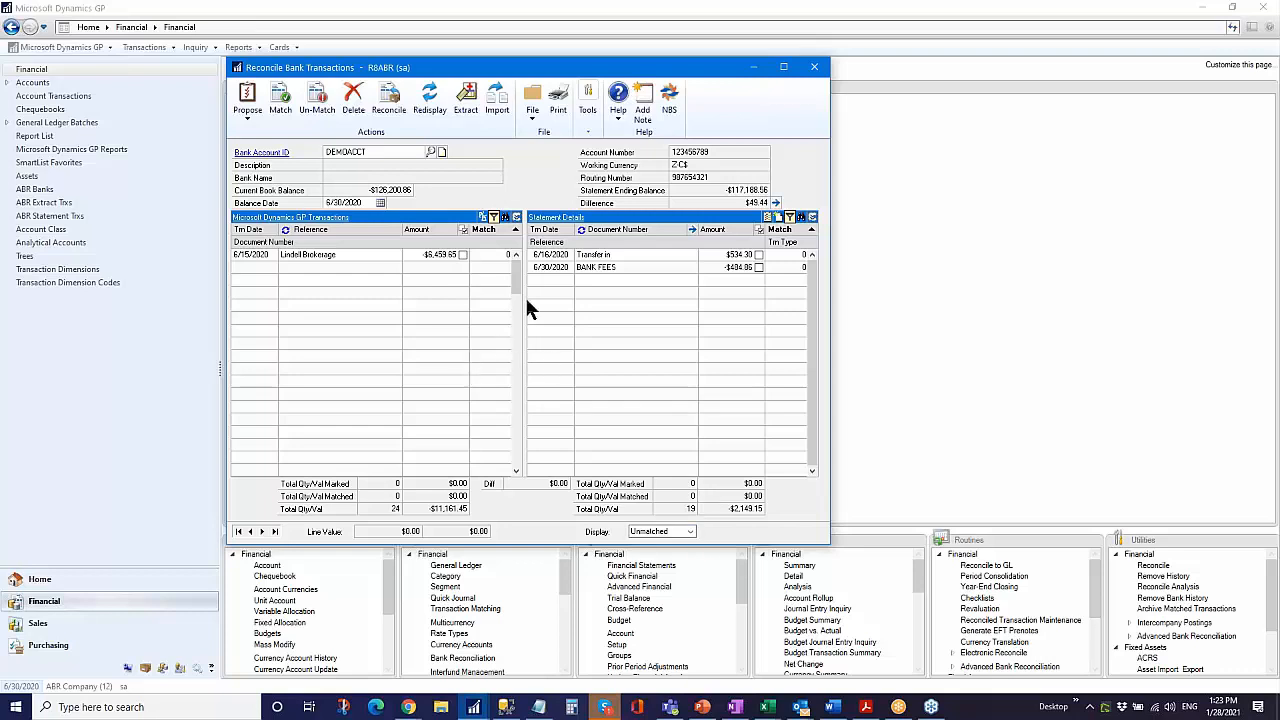
# - Expand the statement details to show reference and transaction type, and open the bank account's Autopost Type to GL setup
pyautogui.click(516, 254)
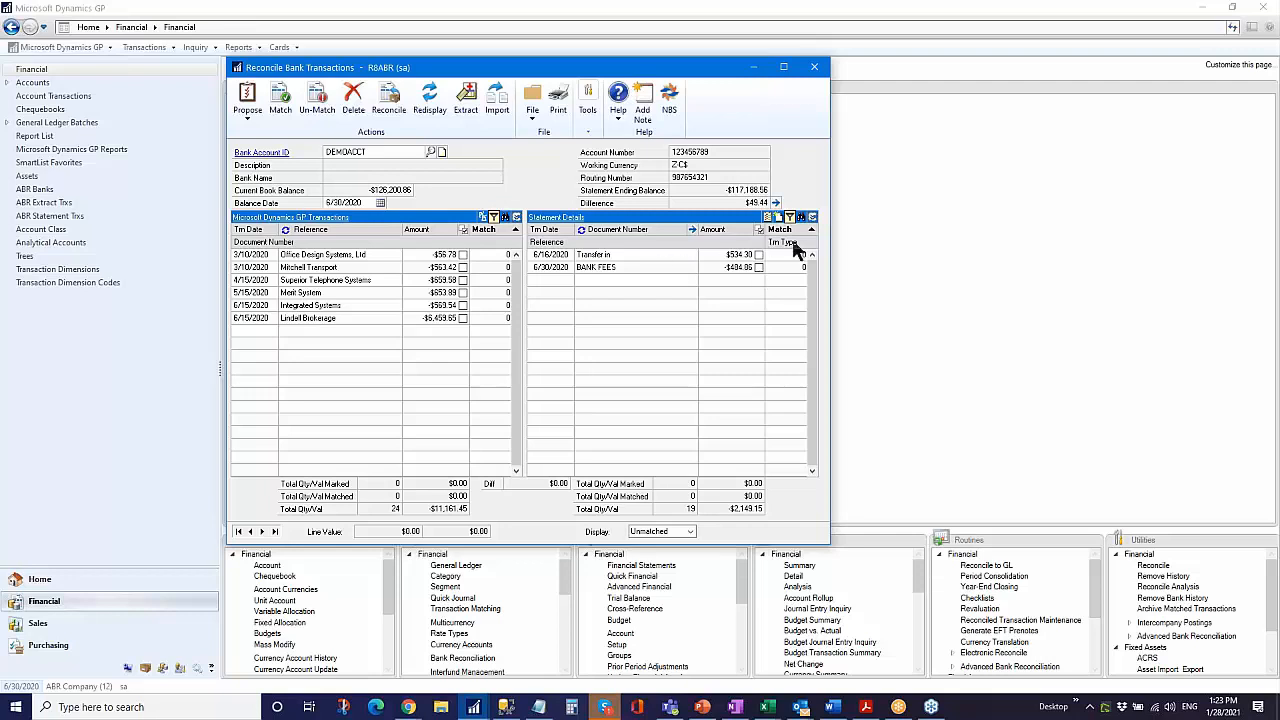
pyautogui.click(812, 217)
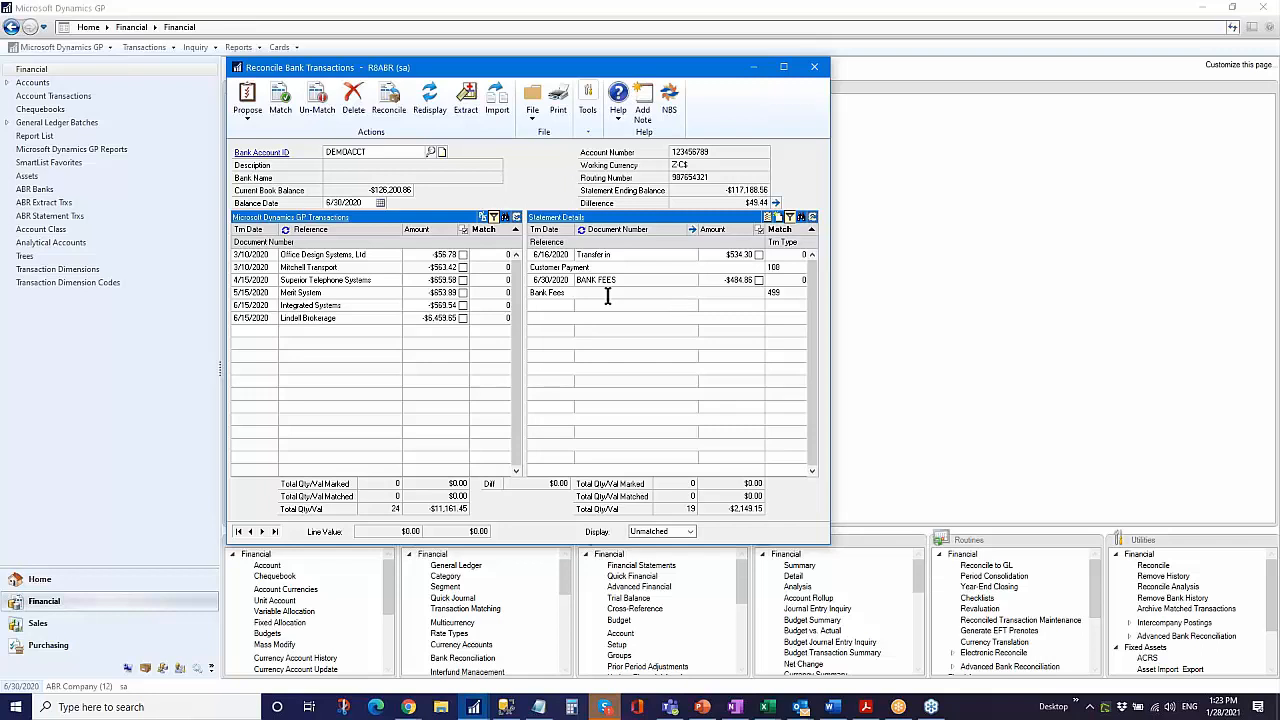
pyautogui.click(275, 153)
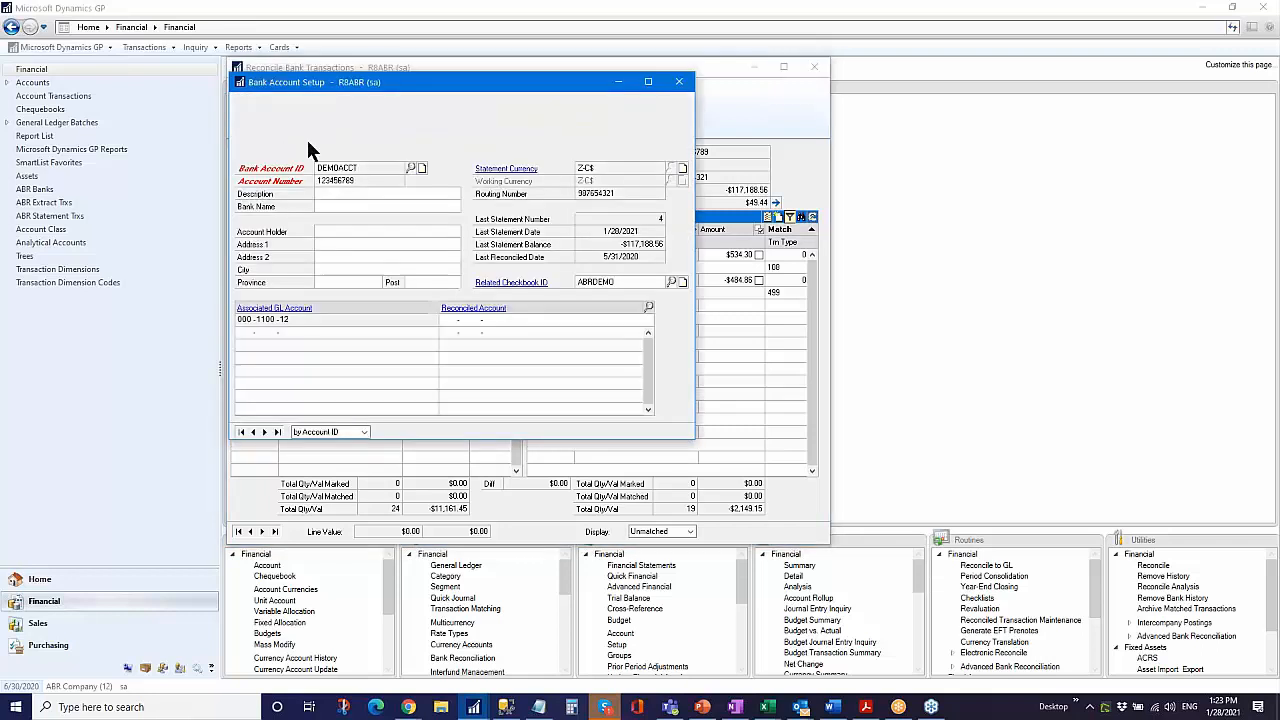
pyautogui.click(325, 130)
pyautogui.click(360, 207)
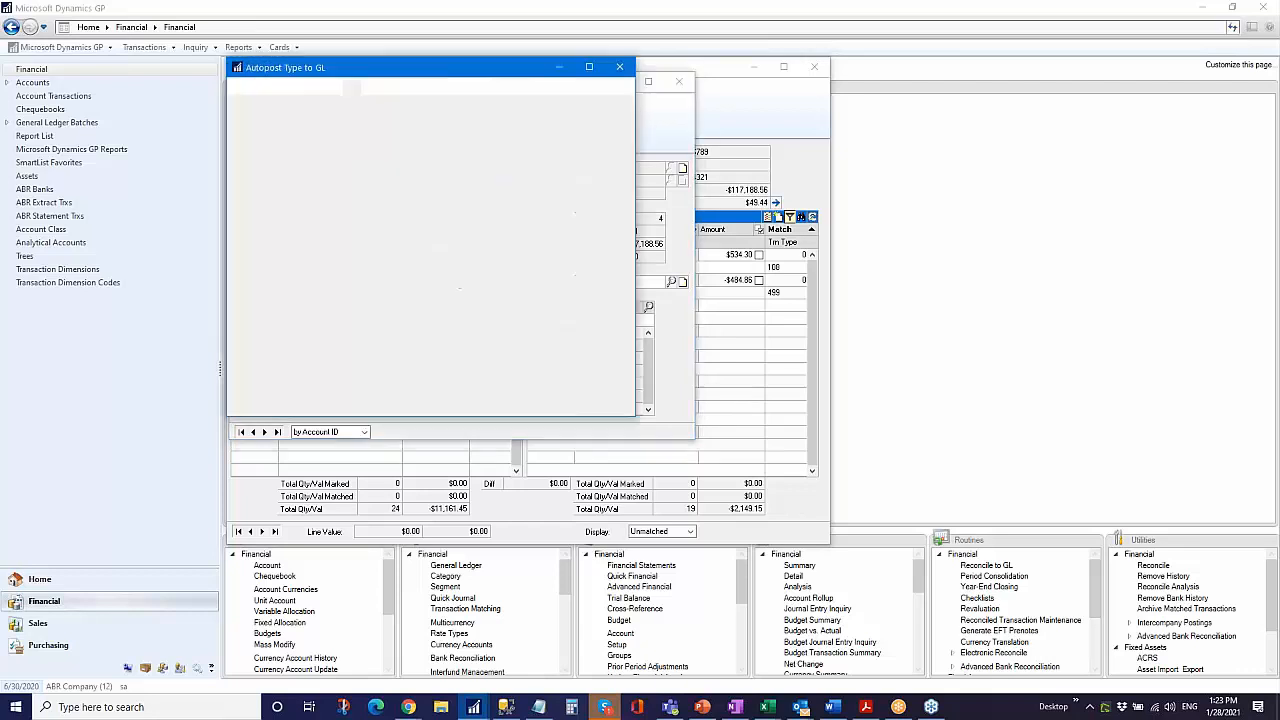
# - Examine the transaction type, reference and posting account of the Bank Fees autopost rule, and close the bank account setup
pyautogui.click(354, 219)
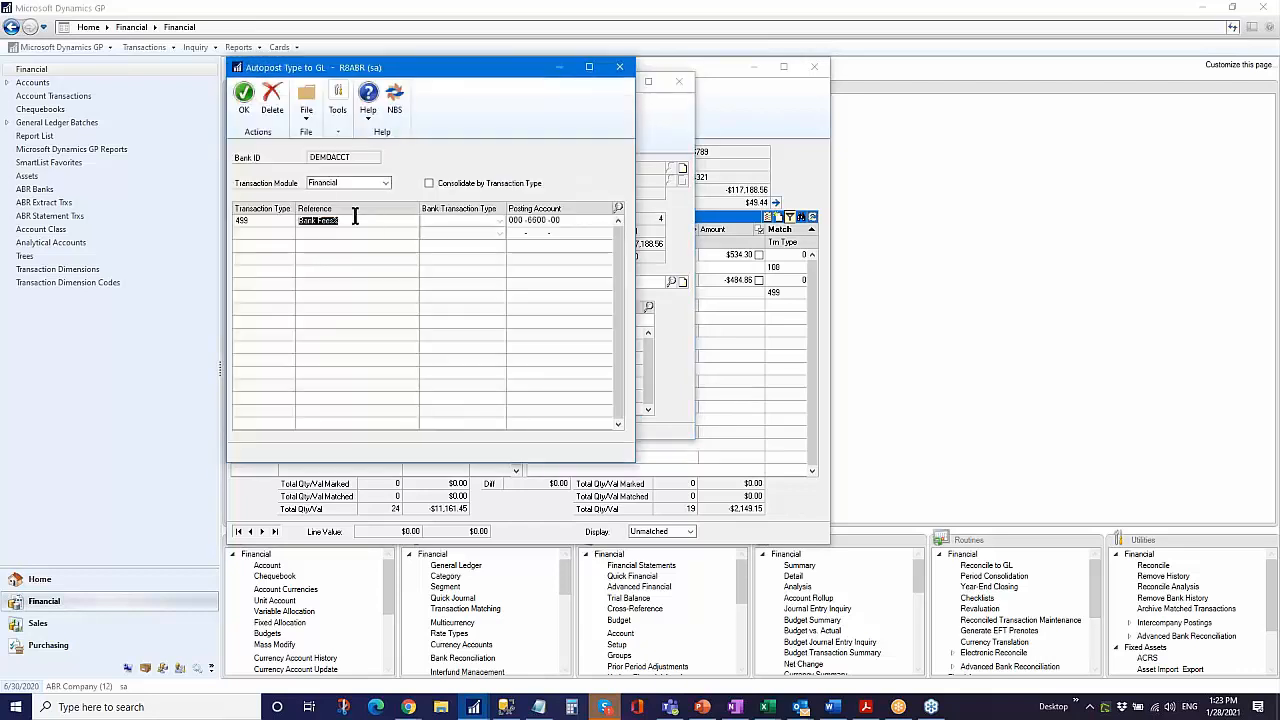
pyautogui.click(263, 222)
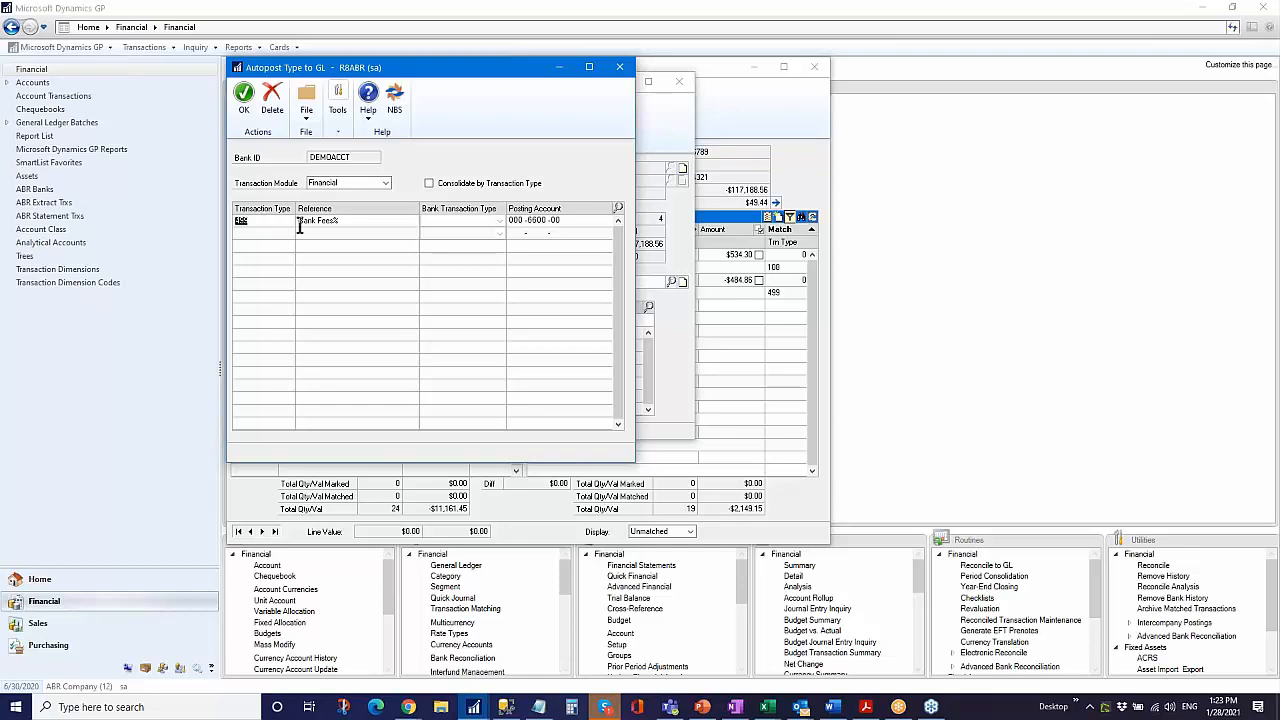
pyautogui.click(362, 222)
pyautogui.doubleClick(535, 220)
pyautogui.click(245, 100)
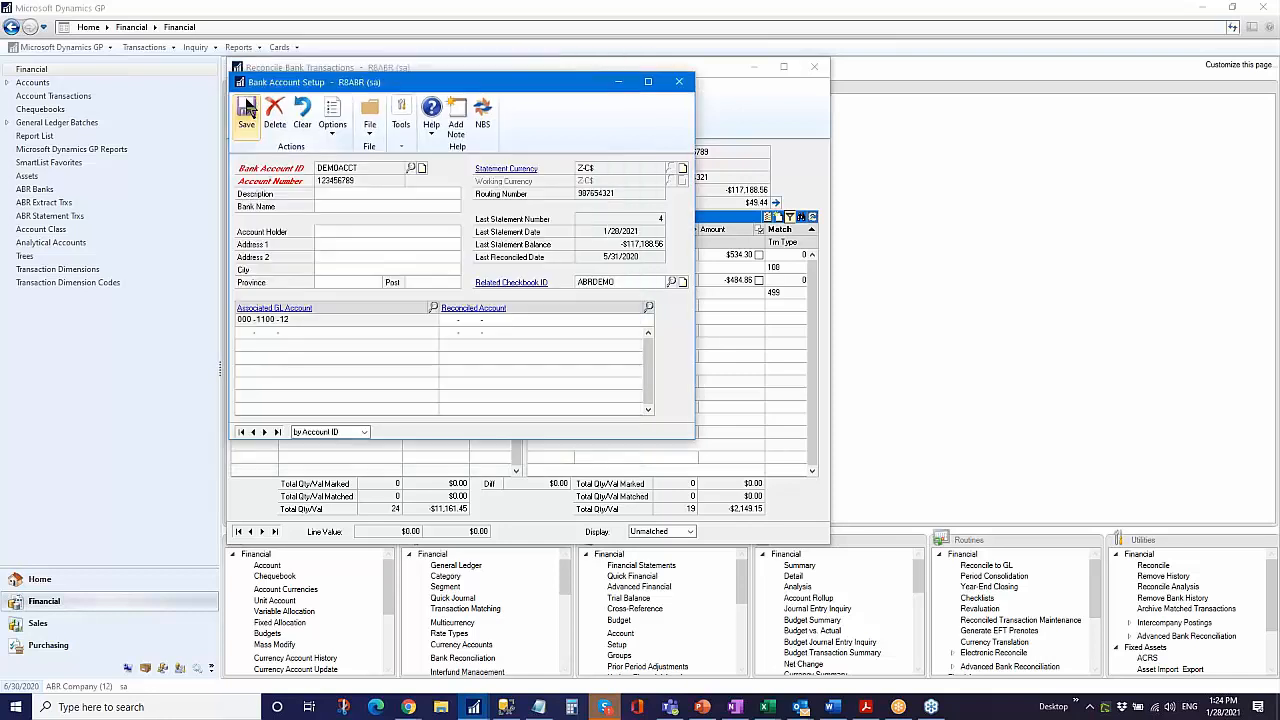
pyautogui.click(679, 81)
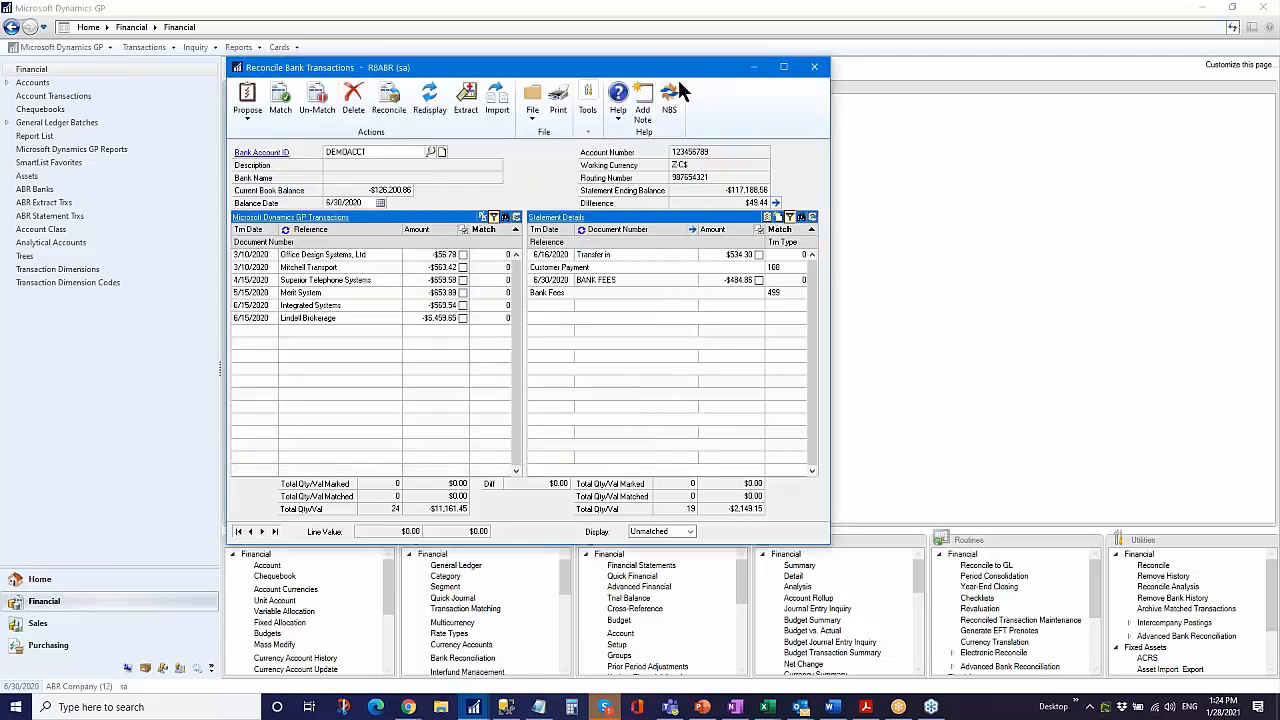
# - Mark all unmatched statement details, autopost them to the GL with the report sent to screen, and close the report
pyautogui.click(759, 229)
pyautogui.click(768, 220)
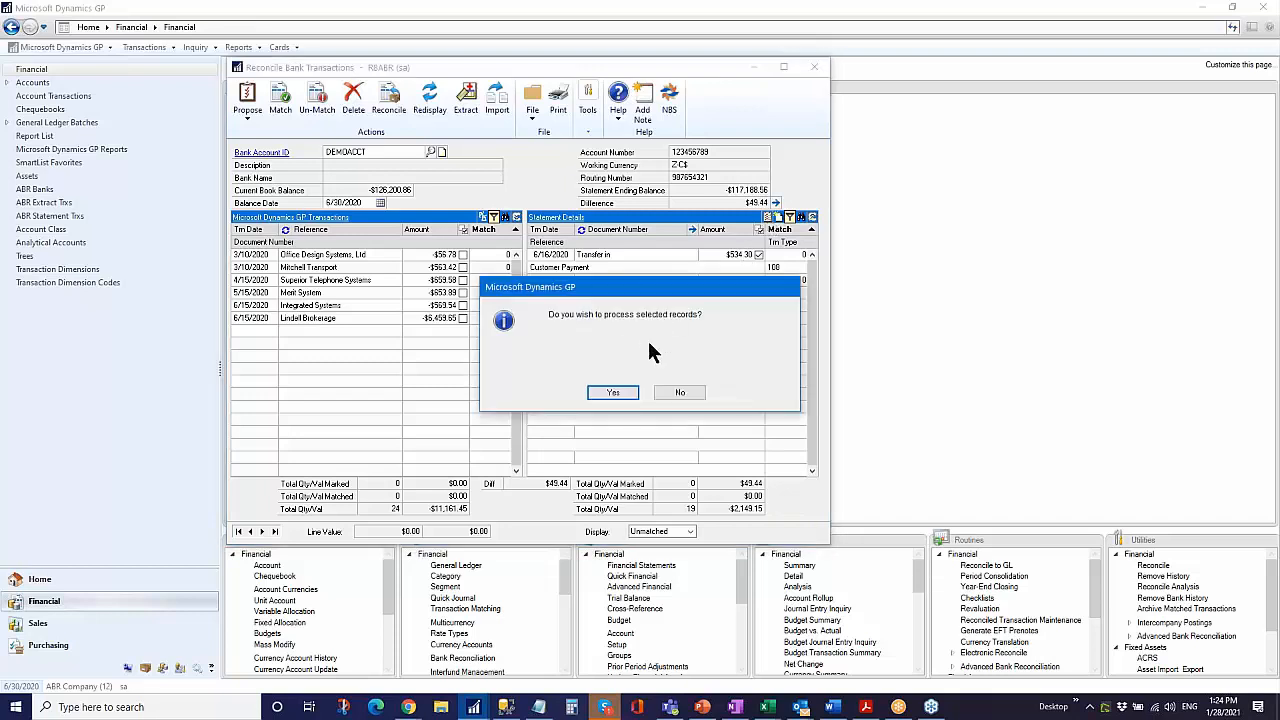
pyautogui.click(613, 392)
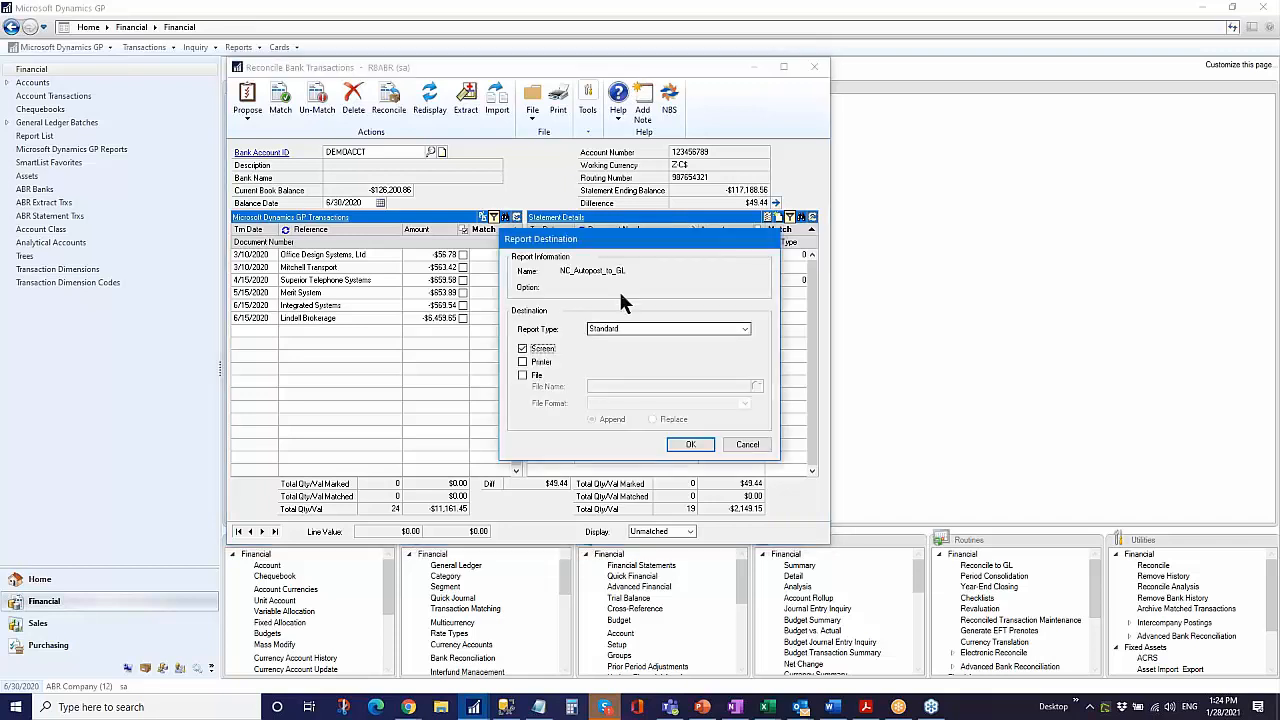
pyautogui.click(690, 445)
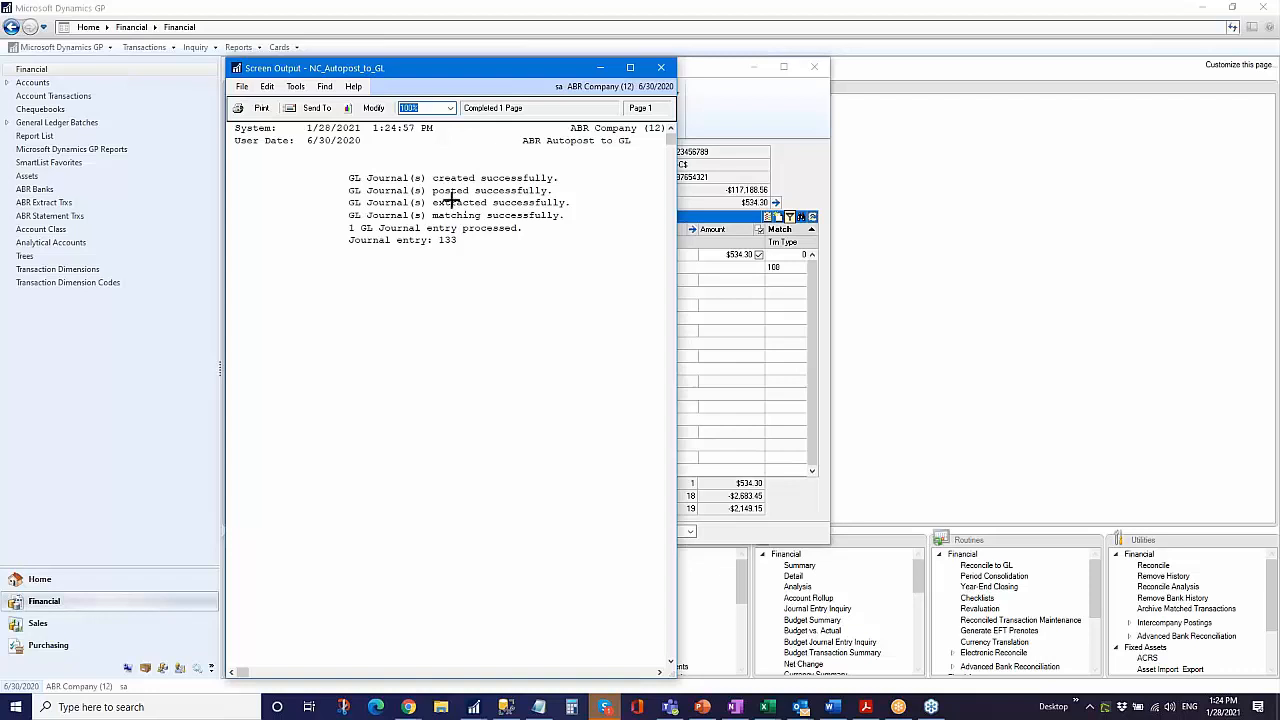
pyautogui.click(660, 67)
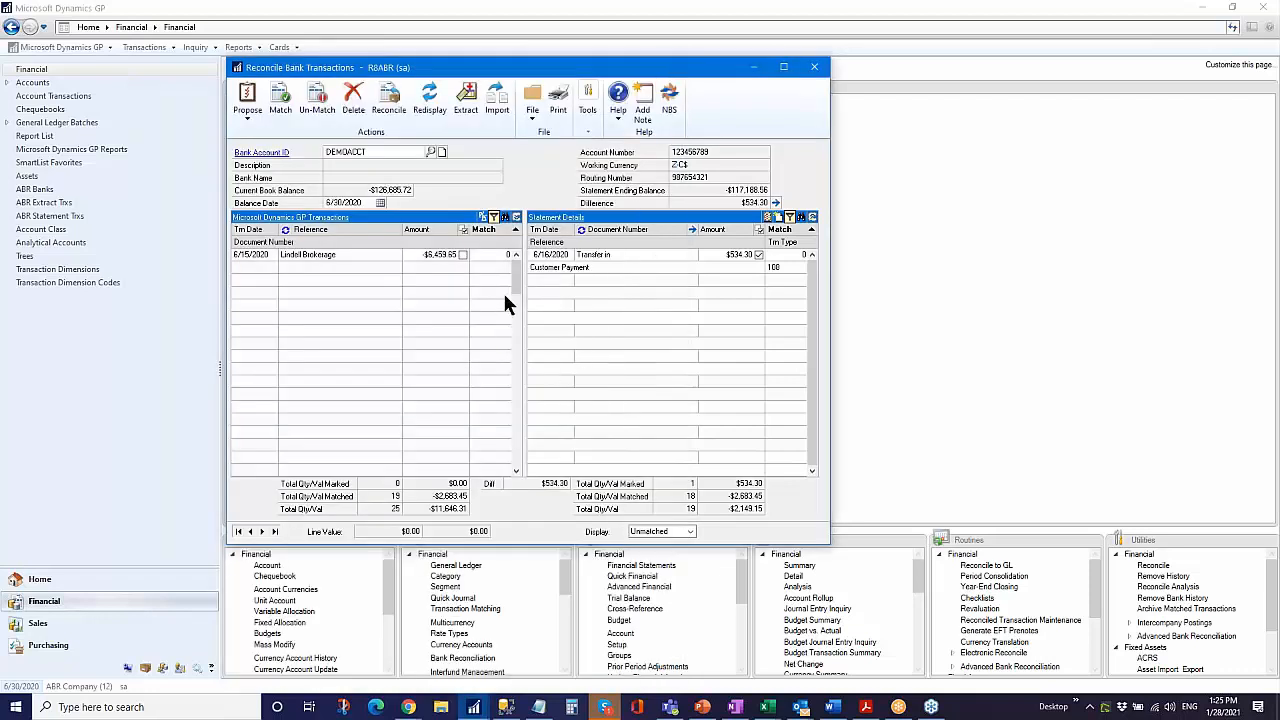
# - Display only Matched transactions and sort both lists by match number in descending order
pyautogui.click(676, 534)
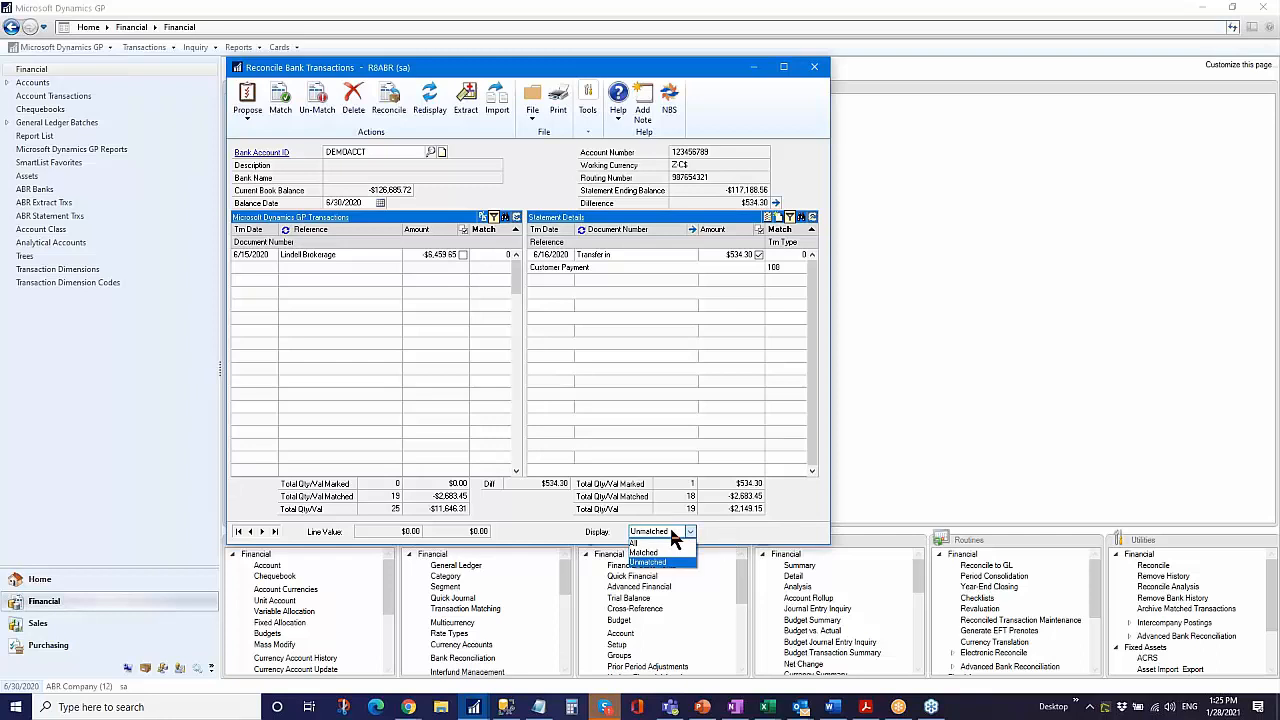
pyautogui.click(675, 554)
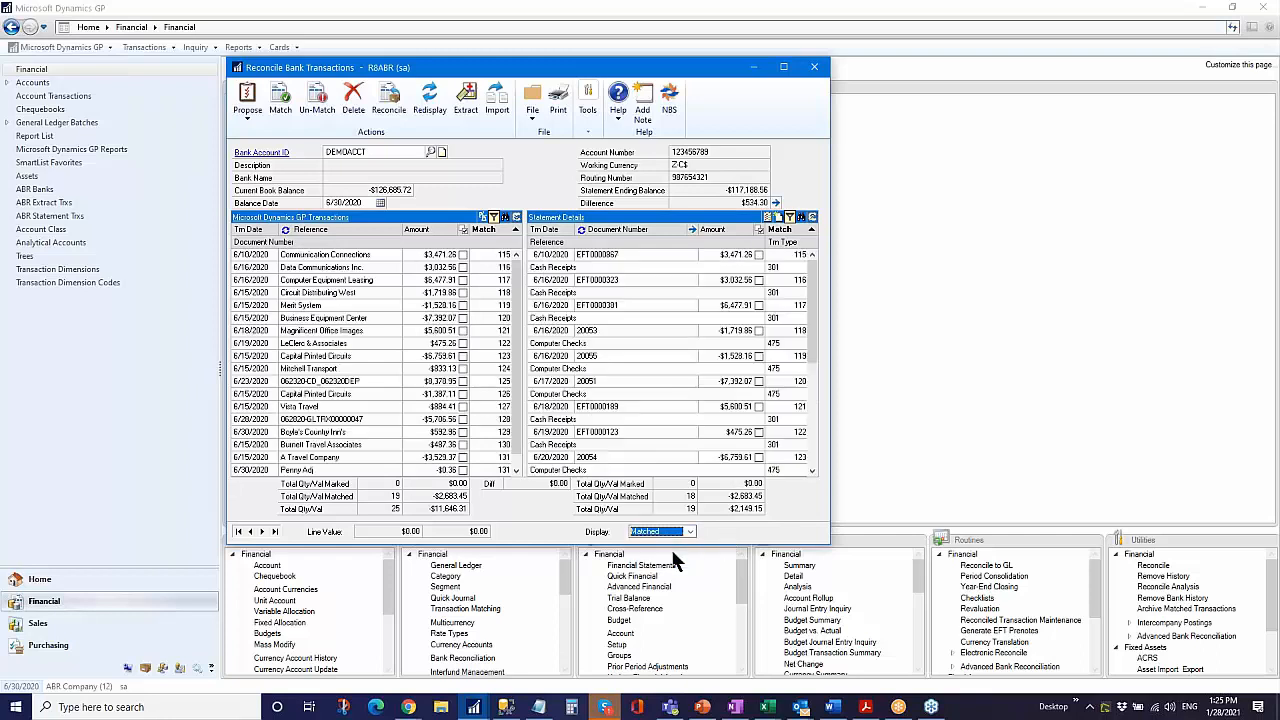
pyautogui.click(487, 229)
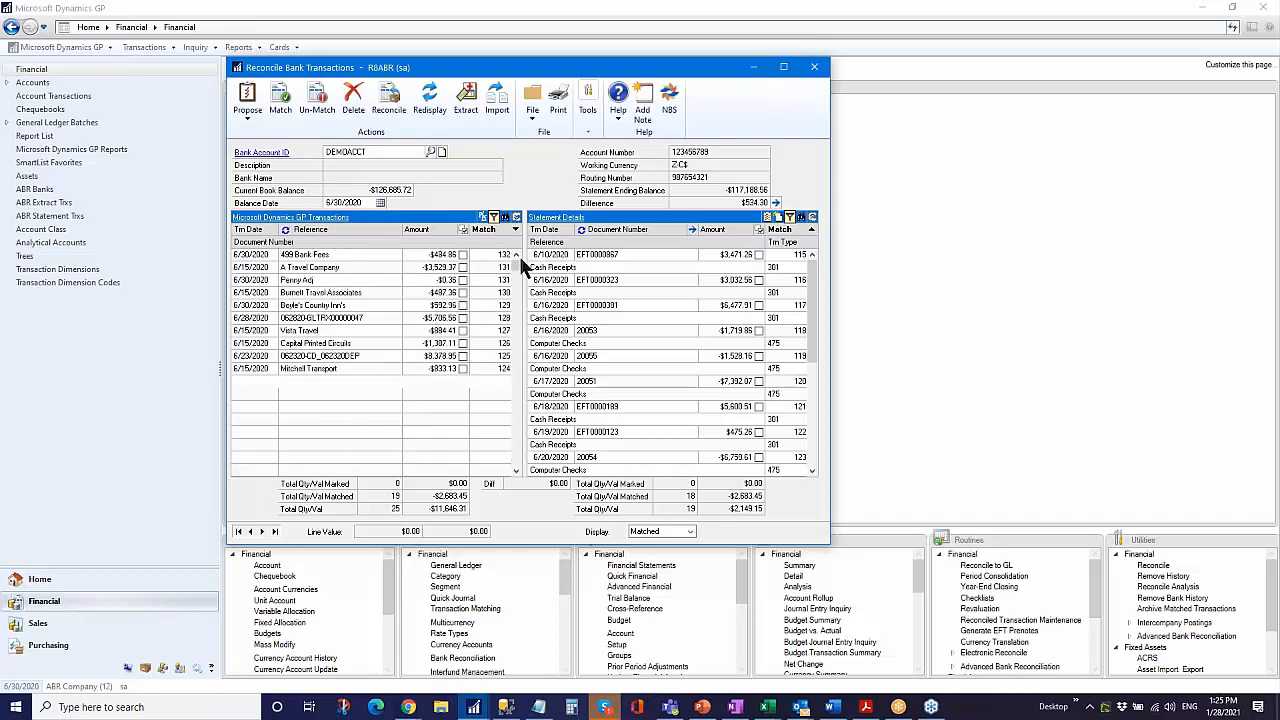
pyautogui.click(790, 236)
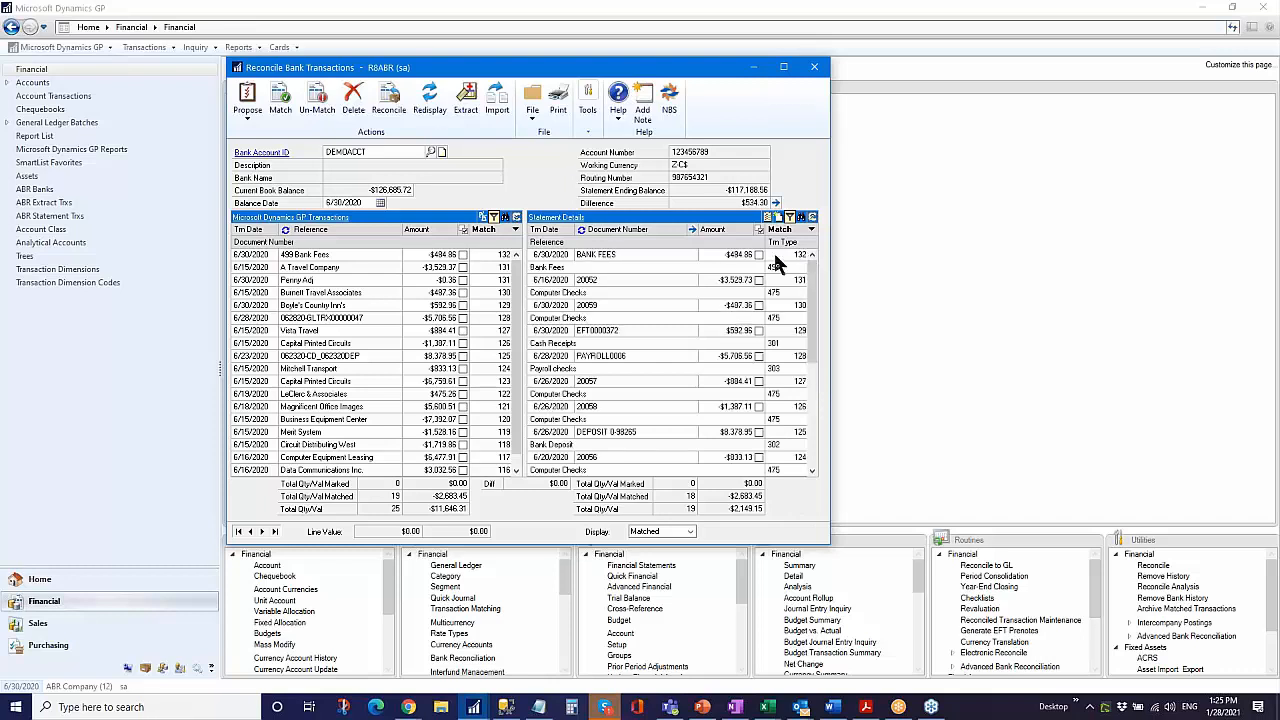
# - Mark the matched bank fees lines in both lists as a trial and clear the marks
pyautogui.click(759, 255)
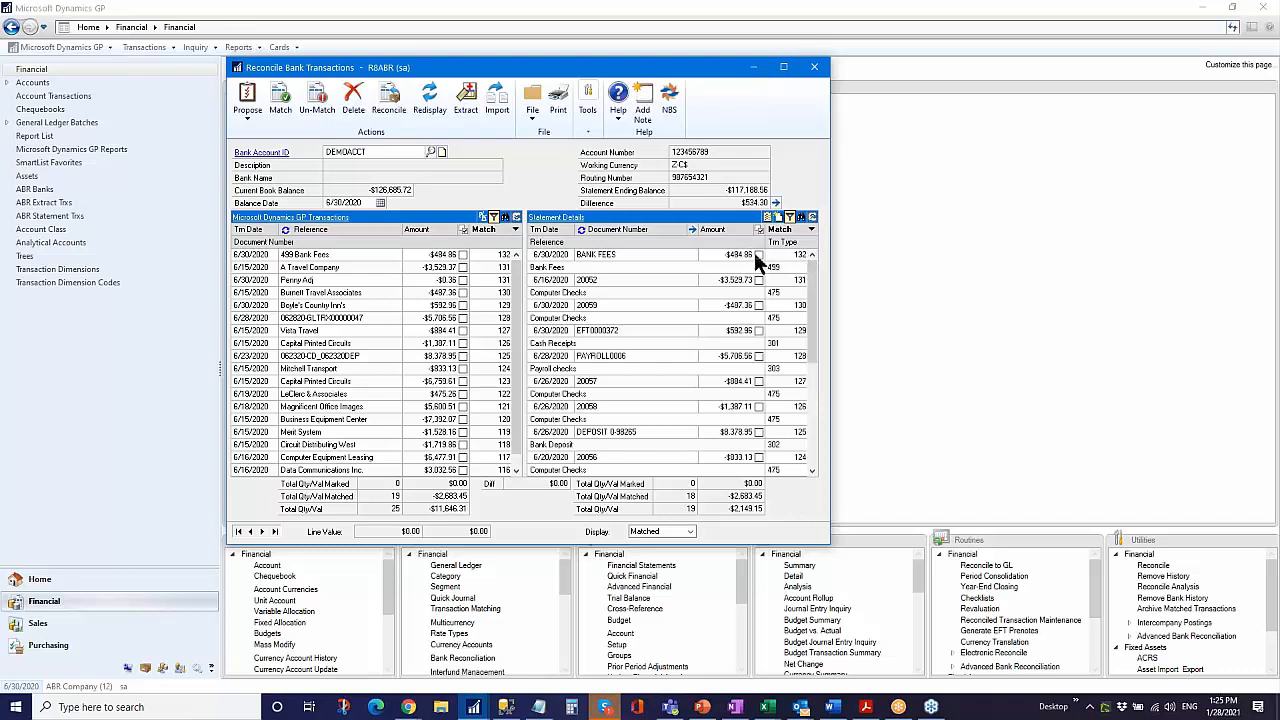
pyautogui.click(462, 255)
pyautogui.click(463, 255)
pyautogui.click(760, 256)
# - Display only Unmatched transactions and open a journal entry for the marked Transfer in statement line
pyautogui.click(680, 531)
pyautogui.click(672, 566)
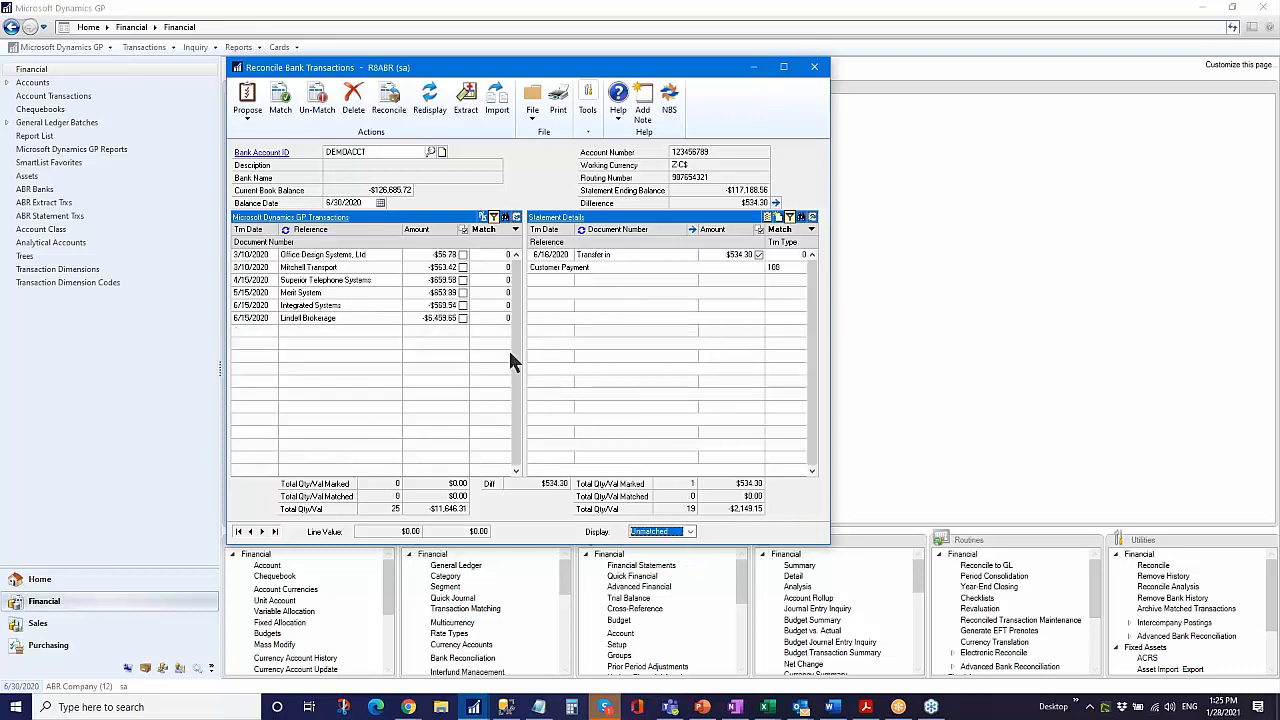
pyautogui.click(622, 254)
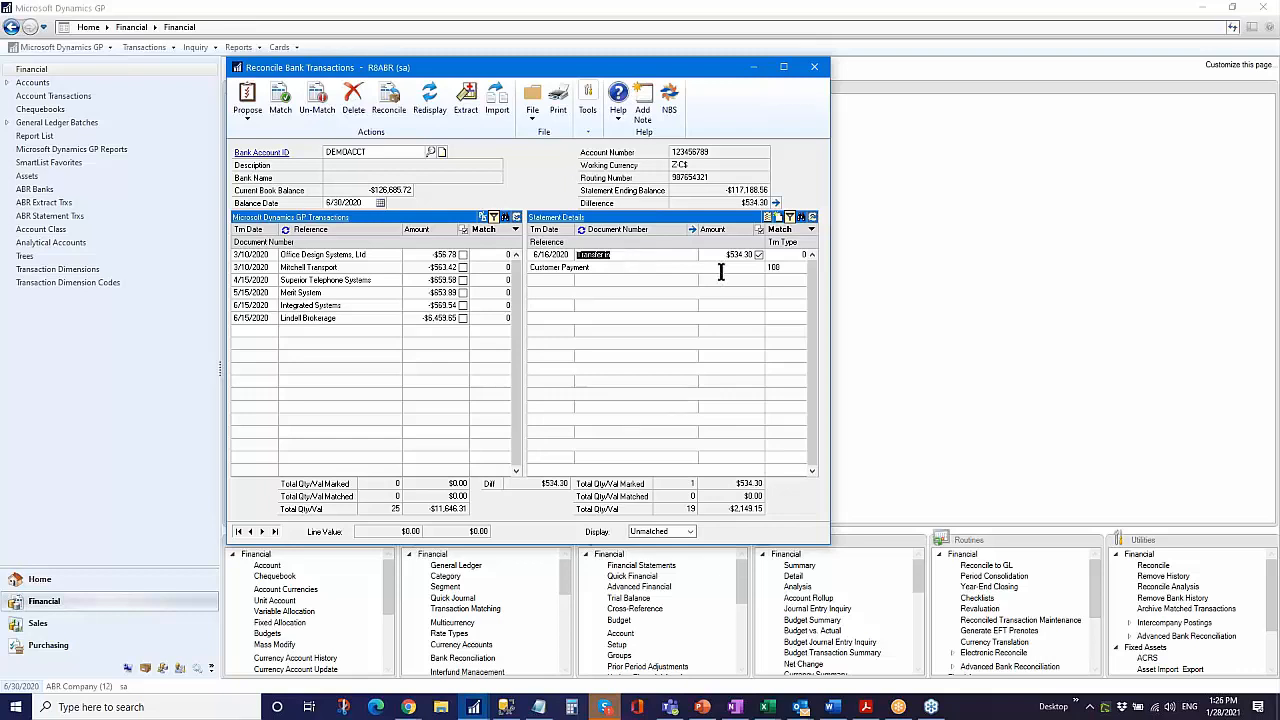
pyautogui.click(780, 222)
pyautogui.click(779, 221)
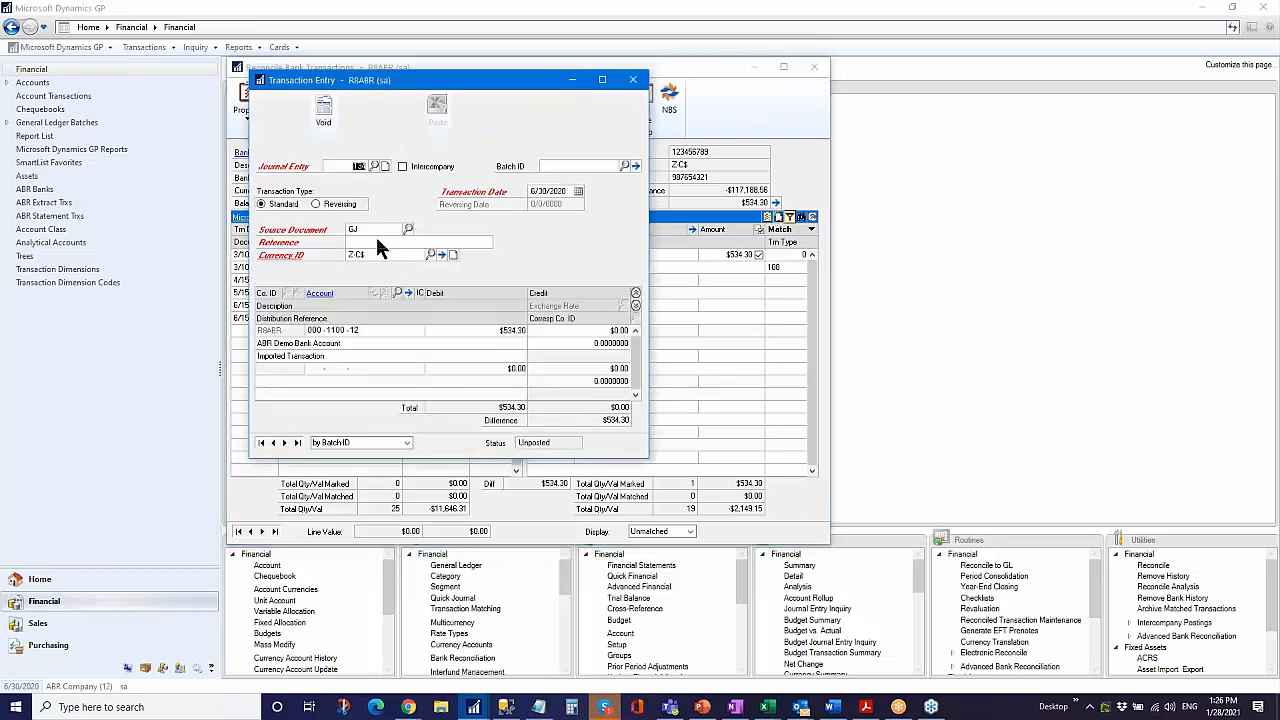
# - Enter "Income" as the reference of the journal entry for the transfer
pyautogui.click(436, 241)
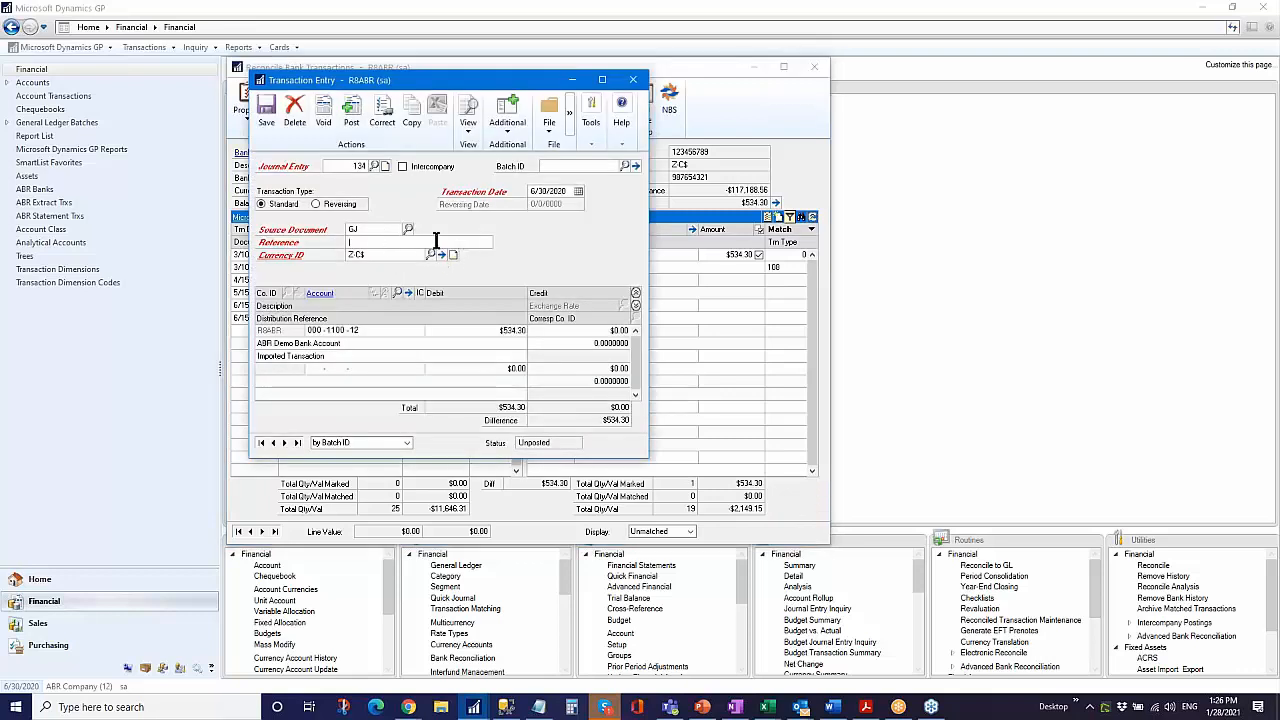
pyautogui.write('Income')
pyautogui.press('Tab')
pyautogui.press('Tab')
# - Add the Other Revenue account 000-4210-00 as the offsetting distribution line of the journal entry
pyautogui.click(313, 371)
pyautogui.click(398, 292)
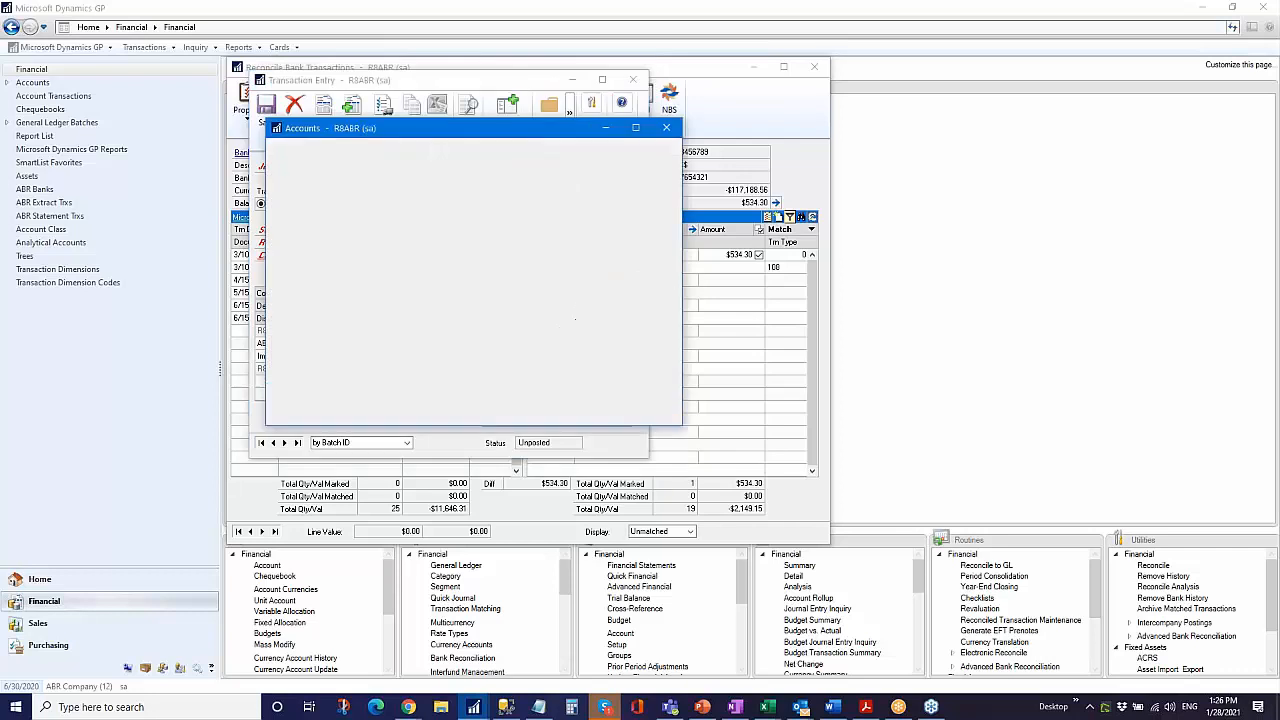
pyautogui.moveTo(668, 267); pyautogui.dragTo(669, 331)
pyautogui.click(670, 302)
pyautogui.click(670, 302)
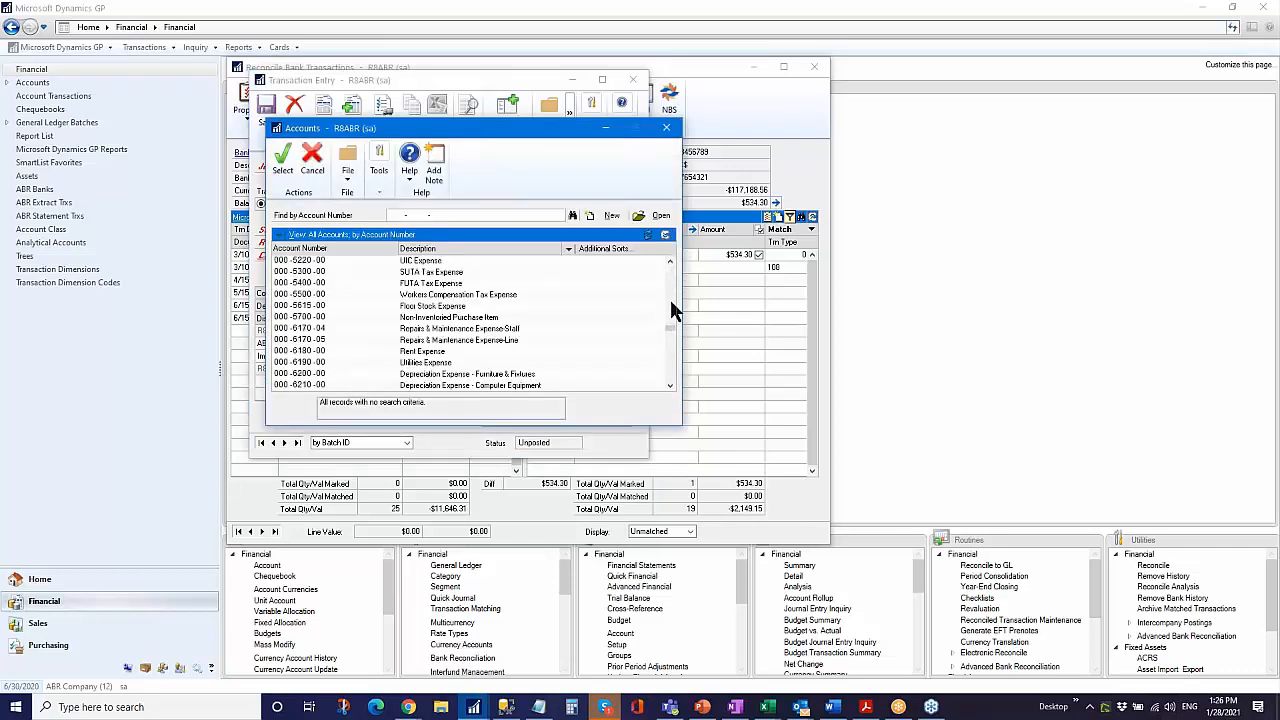
pyautogui.click(670, 302)
pyautogui.click(670, 302)
pyautogui.click(671, 378)
pyautogui.click(671, 378)
pyautogui.click(671, 380)
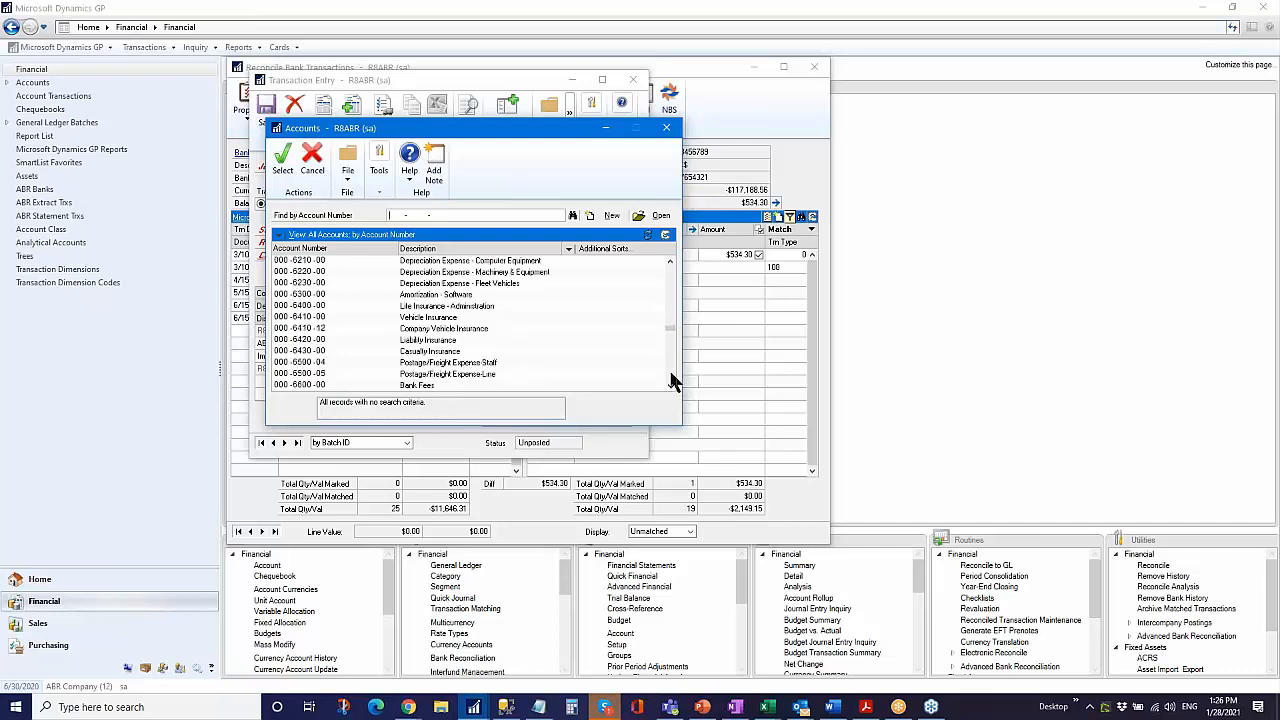
pyautogui.click(671, 290)
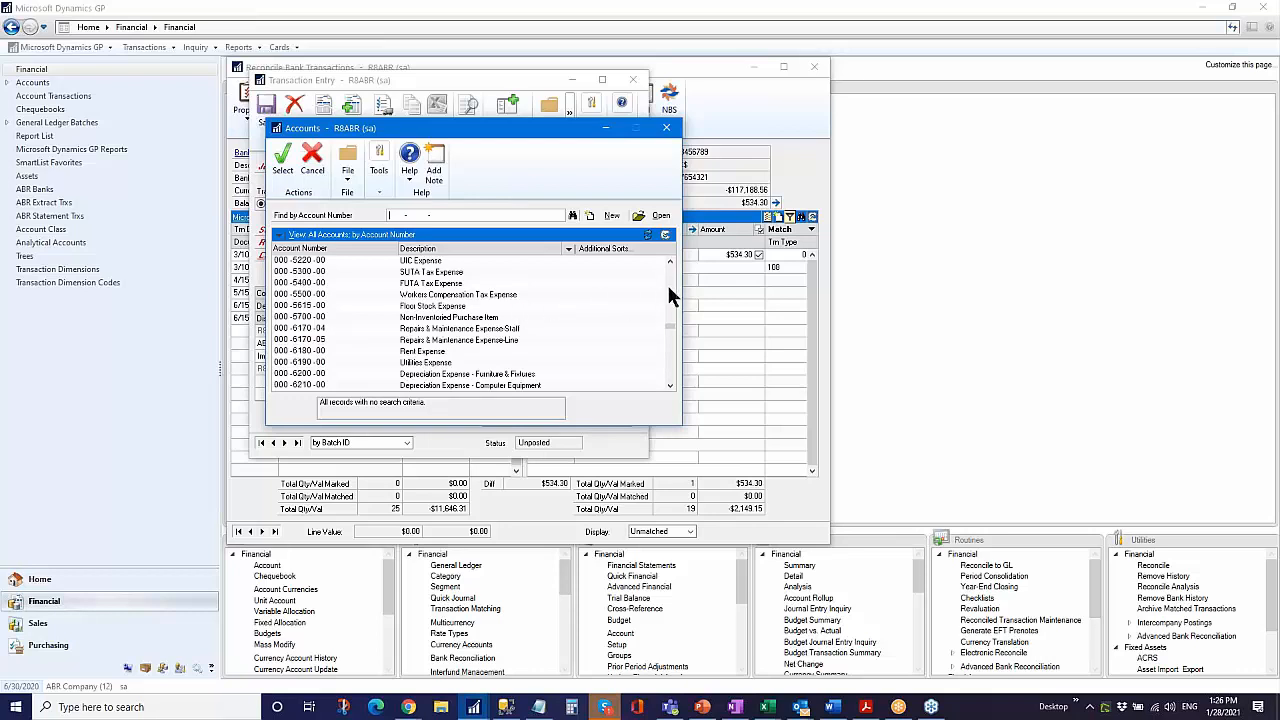
pyautogui.click(670, 295)
pyautogui.click(670, 295)
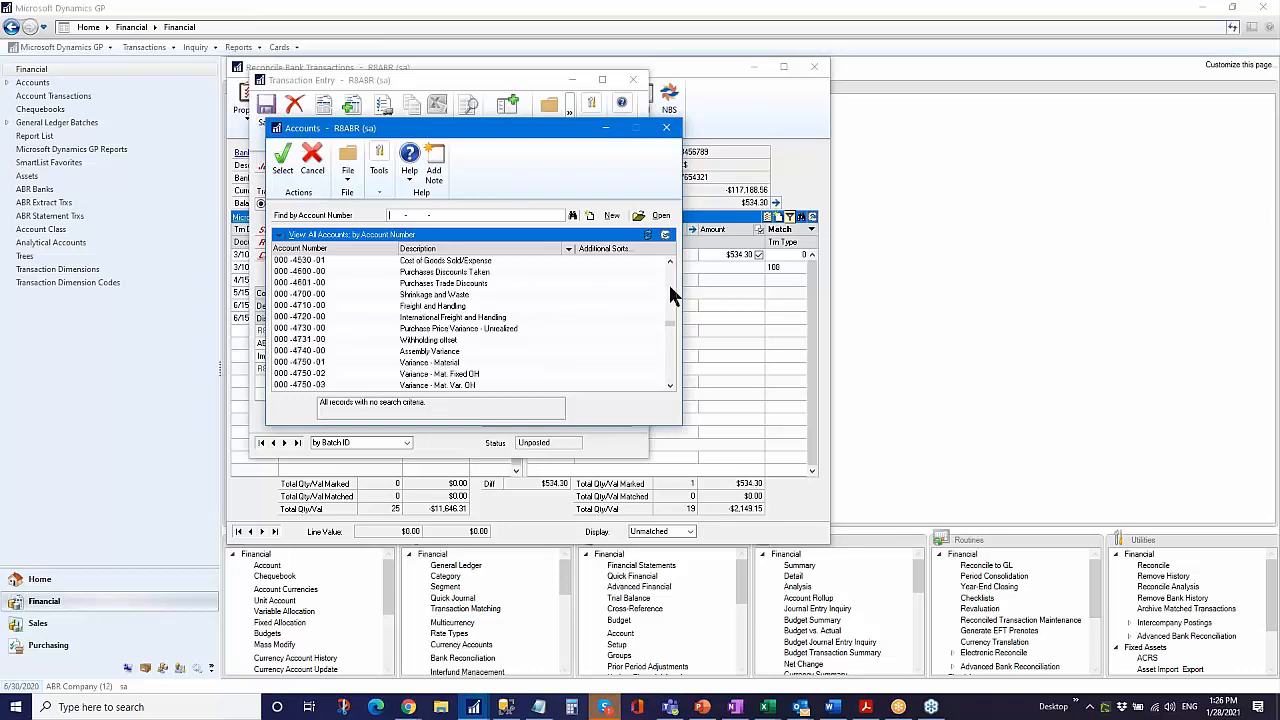
pyautogui.click(670, 295)
pyautogui.click(670, 295)
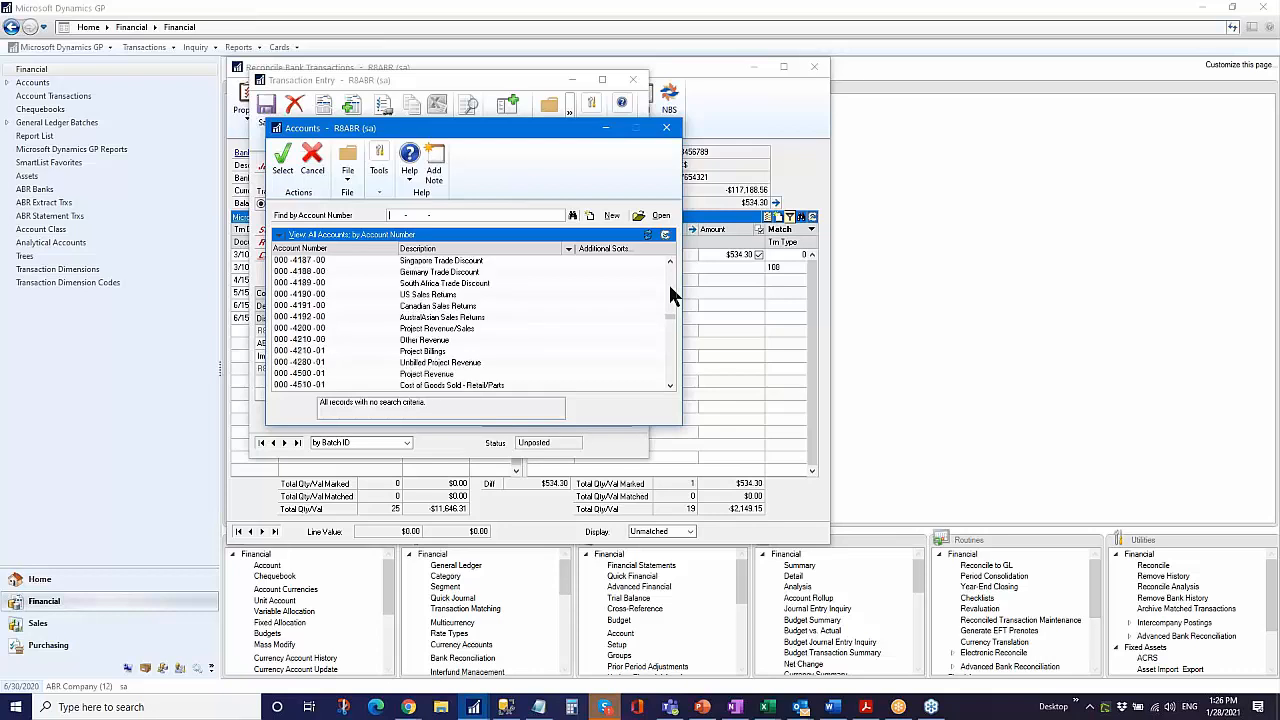
pyautogui.doubleClick(462, 341)
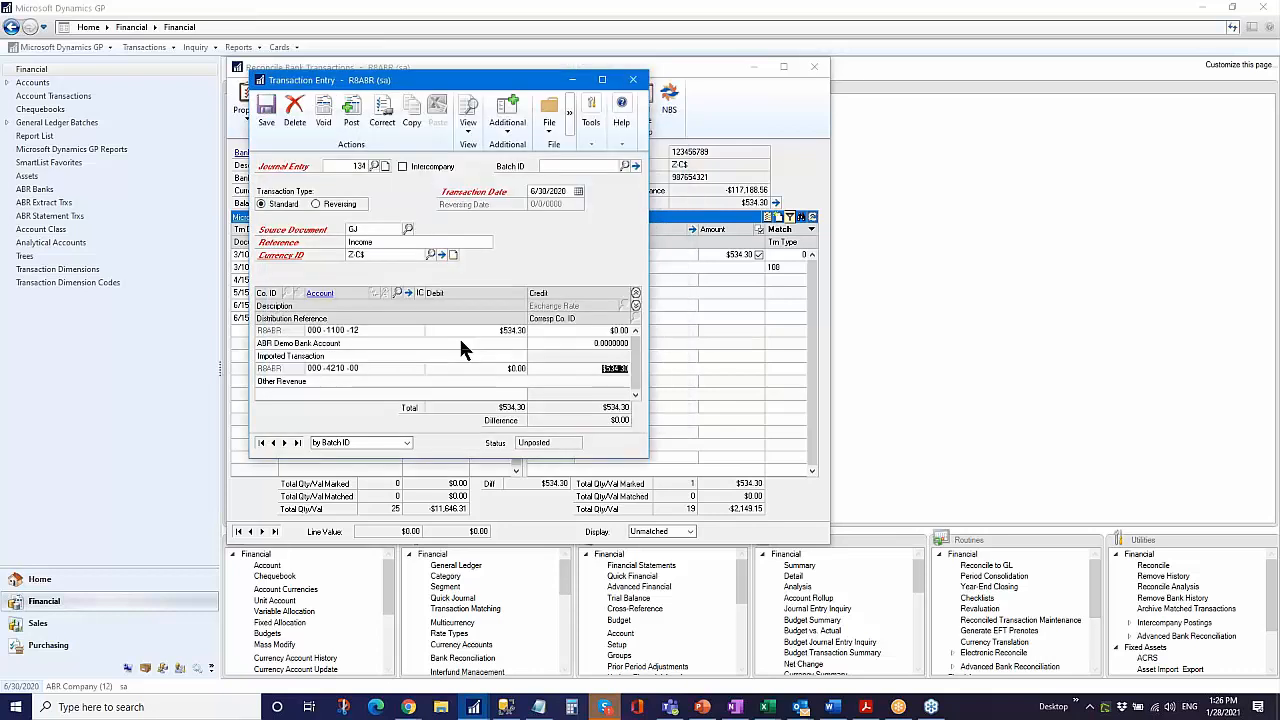
# - Post the journal entry and match its Income transaction to the Transfer in statement line
pyautogui.press('Tab')
pyautogui.click(352, 122)
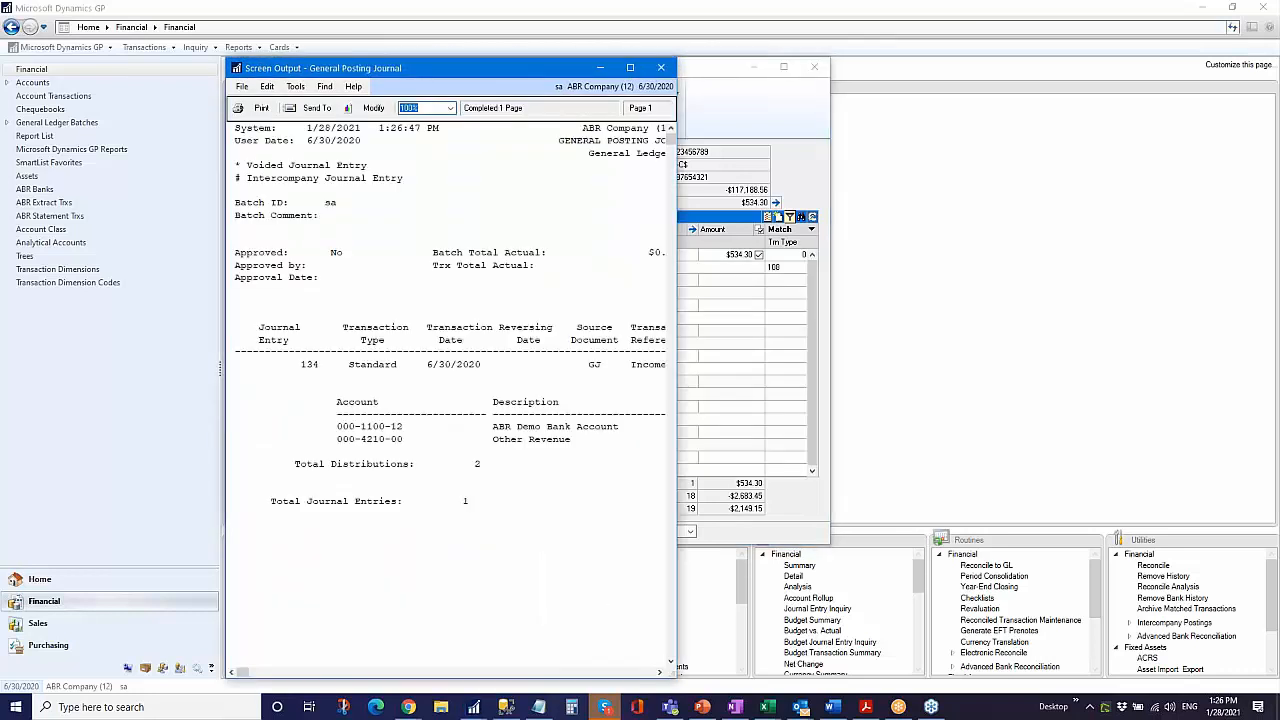
pyautogui.click(661, 67)
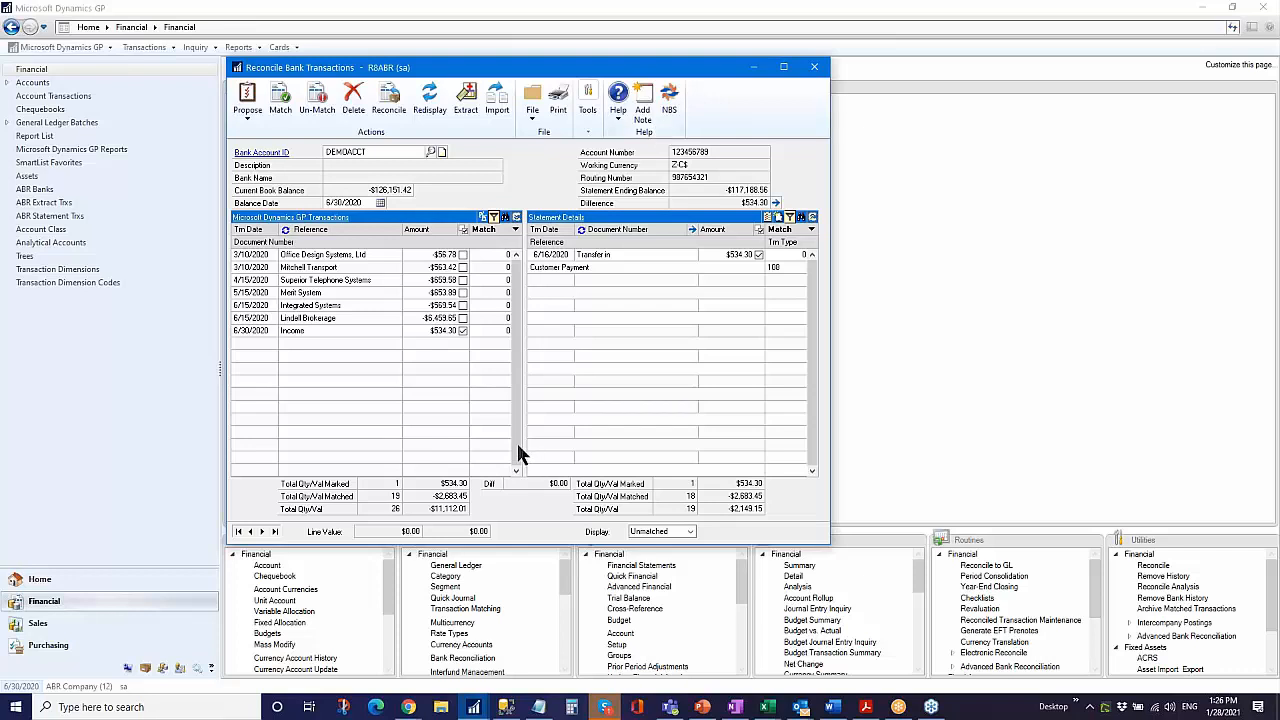
pyautogui.click(342, 330)
pyautogui.click(280, 100)
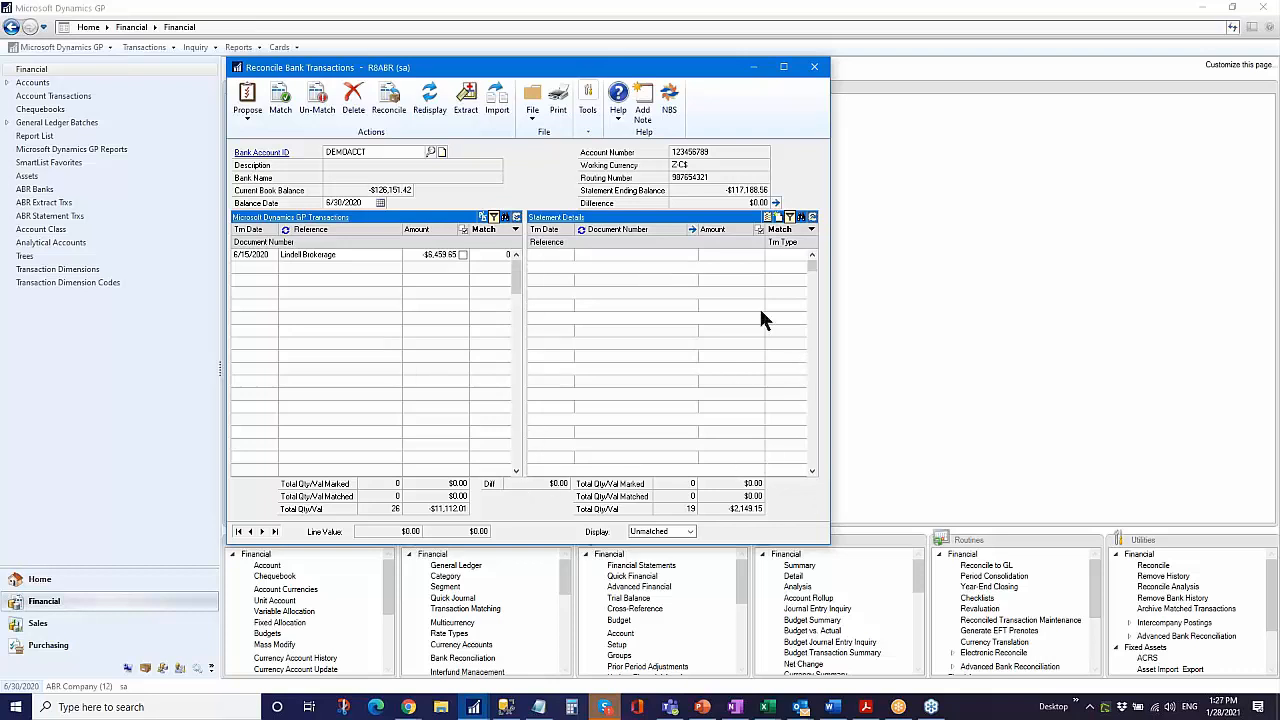
# - Show document numbers for the unmatched GP transactions and examine the breakdown of the reconciliation difference
pyautogui.scroll(5, 514, 257)
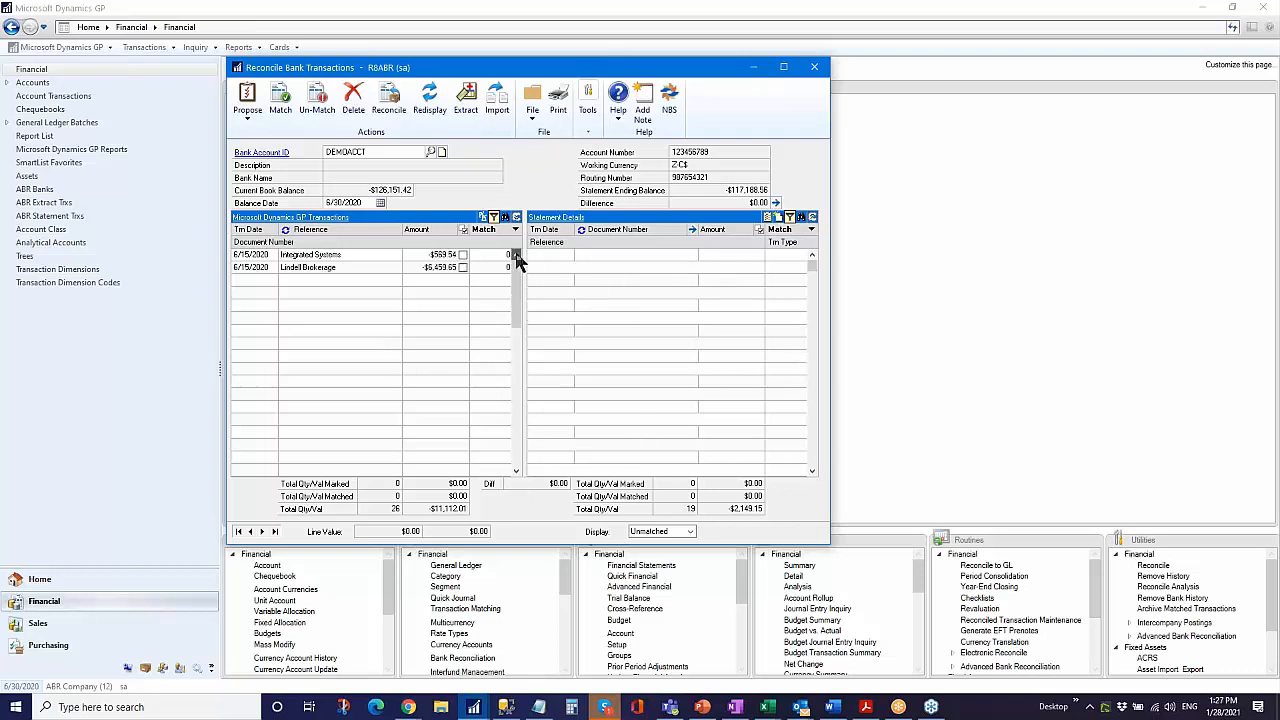
pyautogui.click(285, 230)
pyautogui.scroll(5, 517, 256)
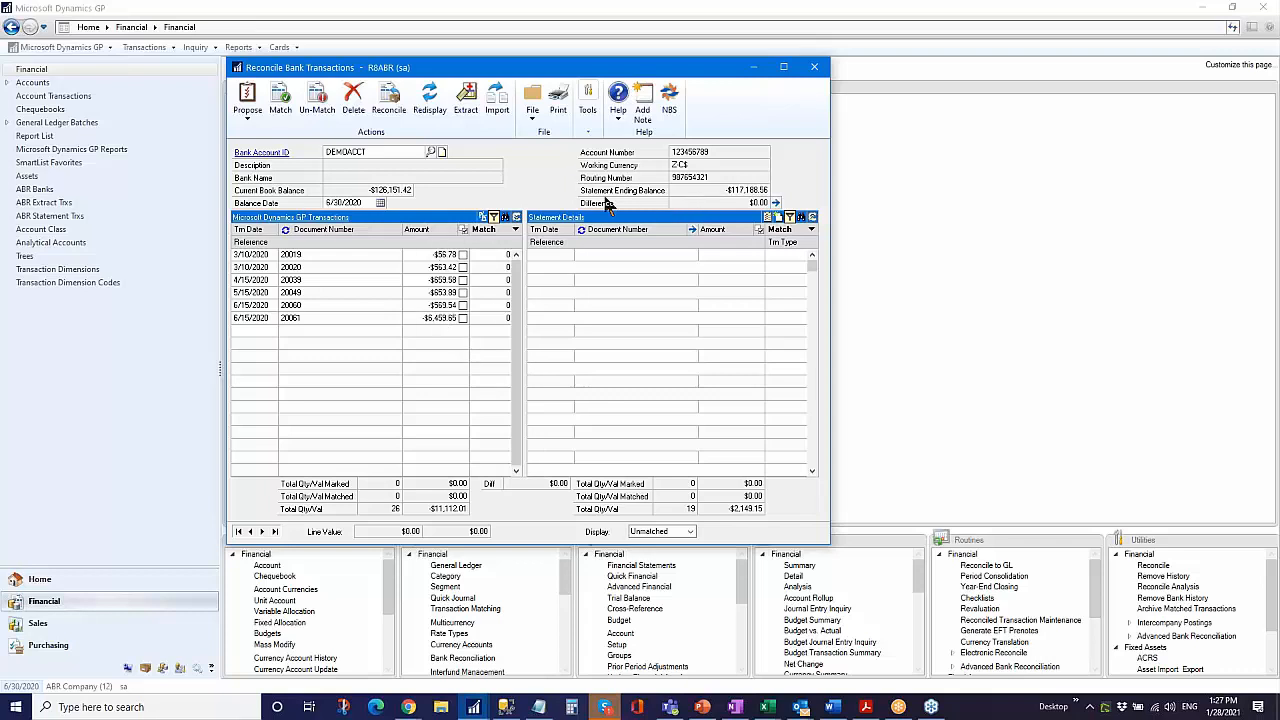
pyautogui.click(775, 203)
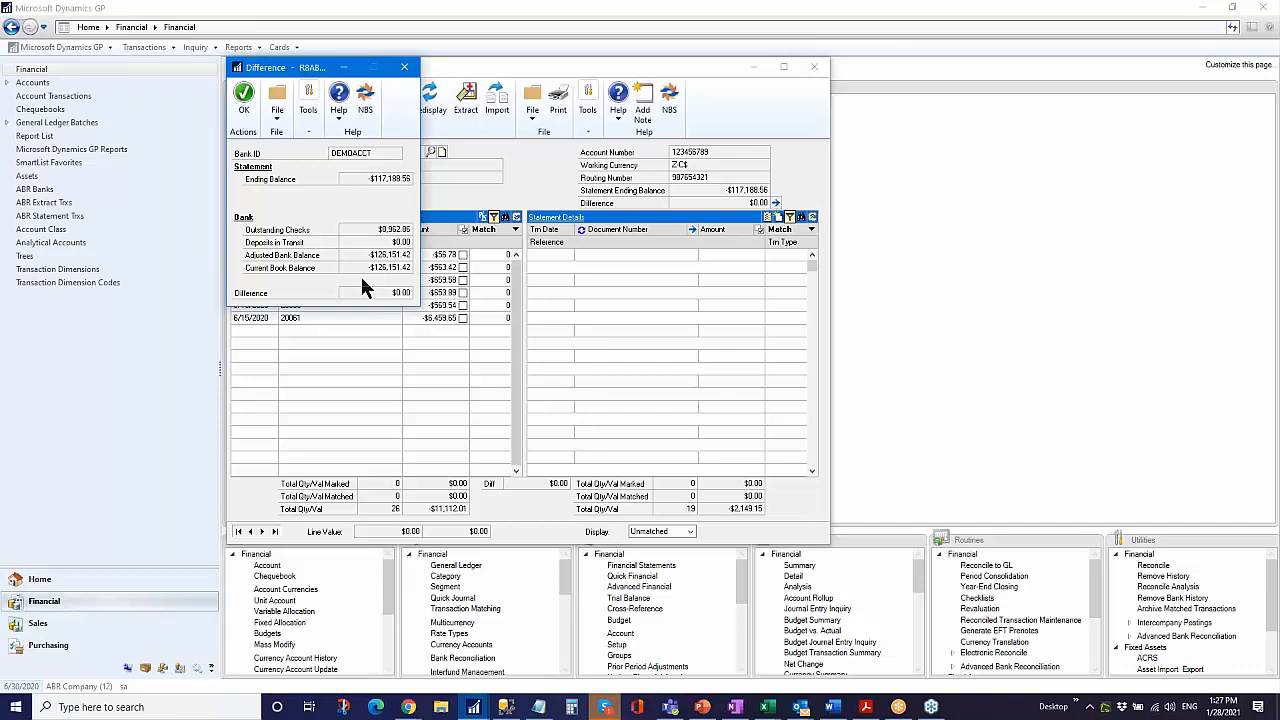
pyautogui.click(404, 67)
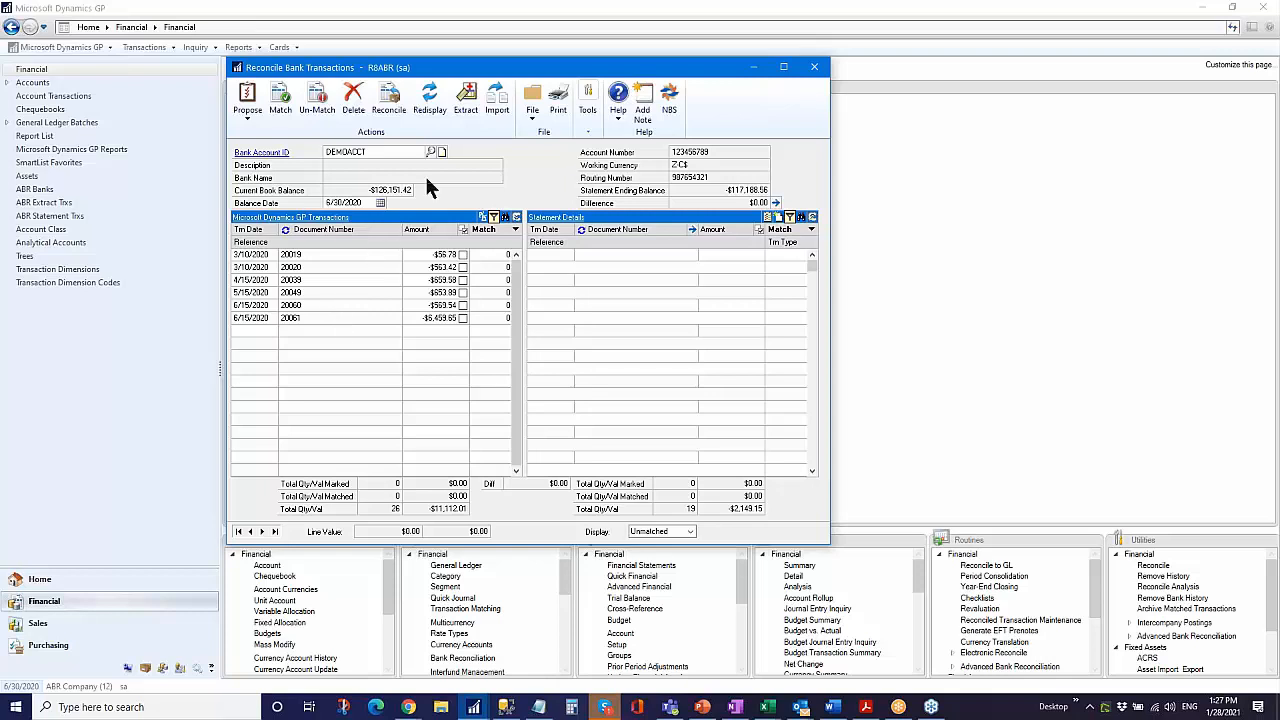
# - Reconcile the DEMOACCT account, sending the reconcile error, reconciled transactions and closing balance reports to the screen
pyautogui.click(389, 100)
pyautogui.click(612, 393)
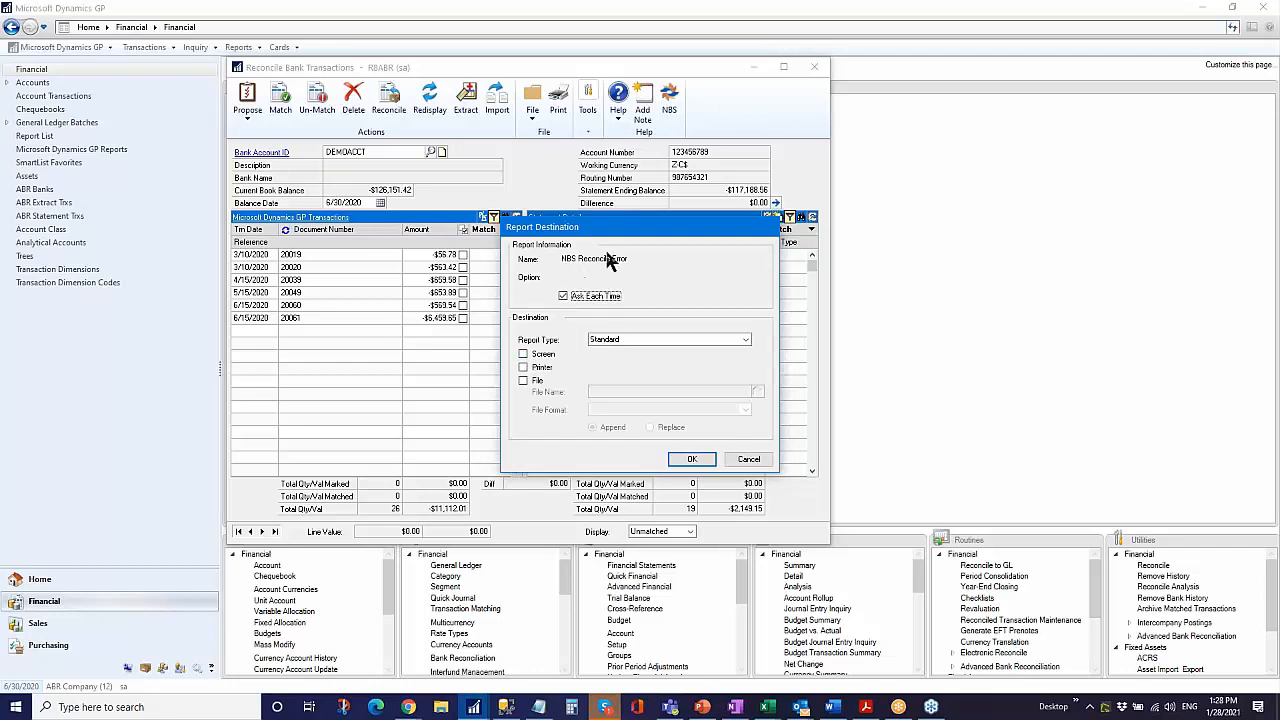
pyautogui.click(522, 354)
pyautogui.click(691, 459)
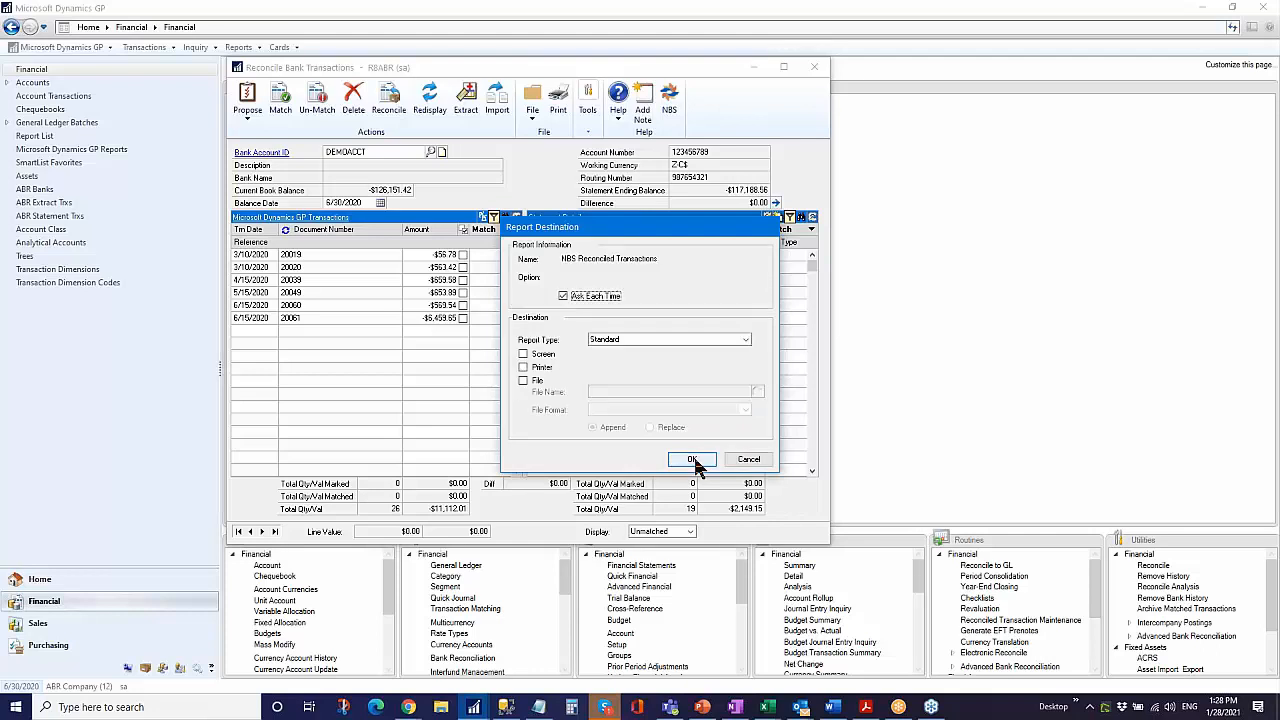
pyautogui.click(524, 355)
pyautogui.click(691, 459)
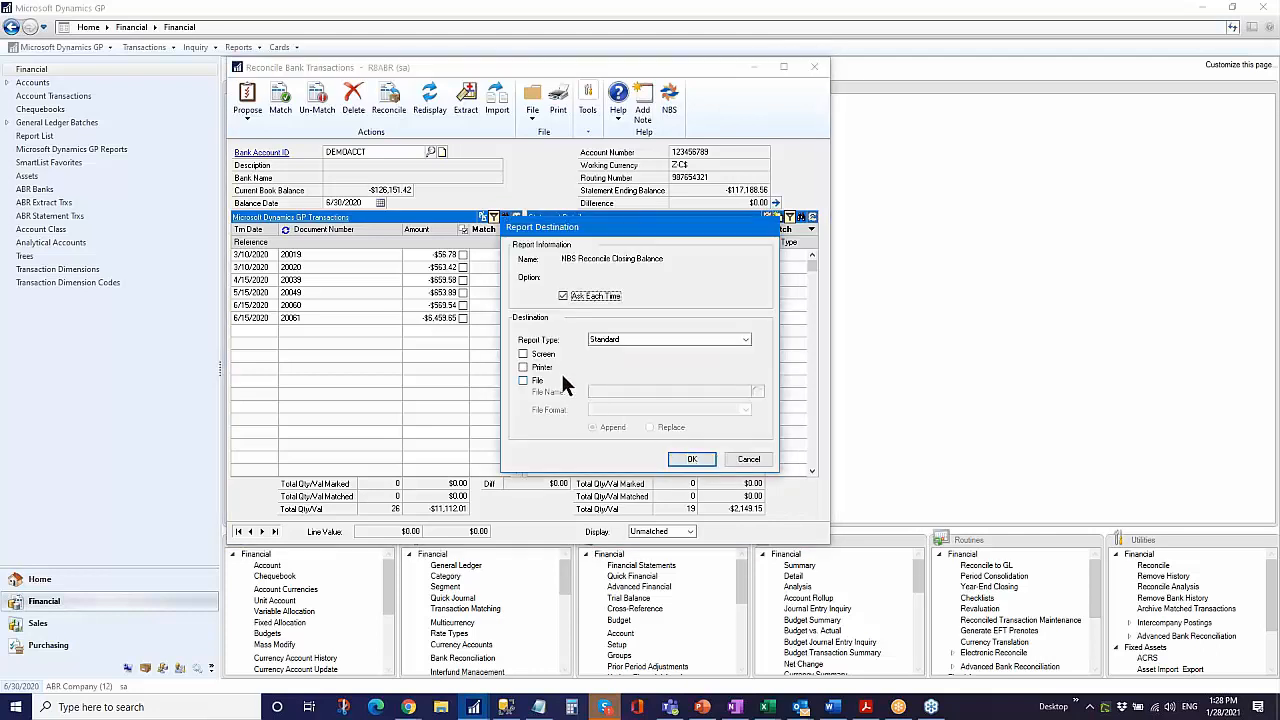
pyautogui.click(522, 355)
pyautogui.click(693, 459)
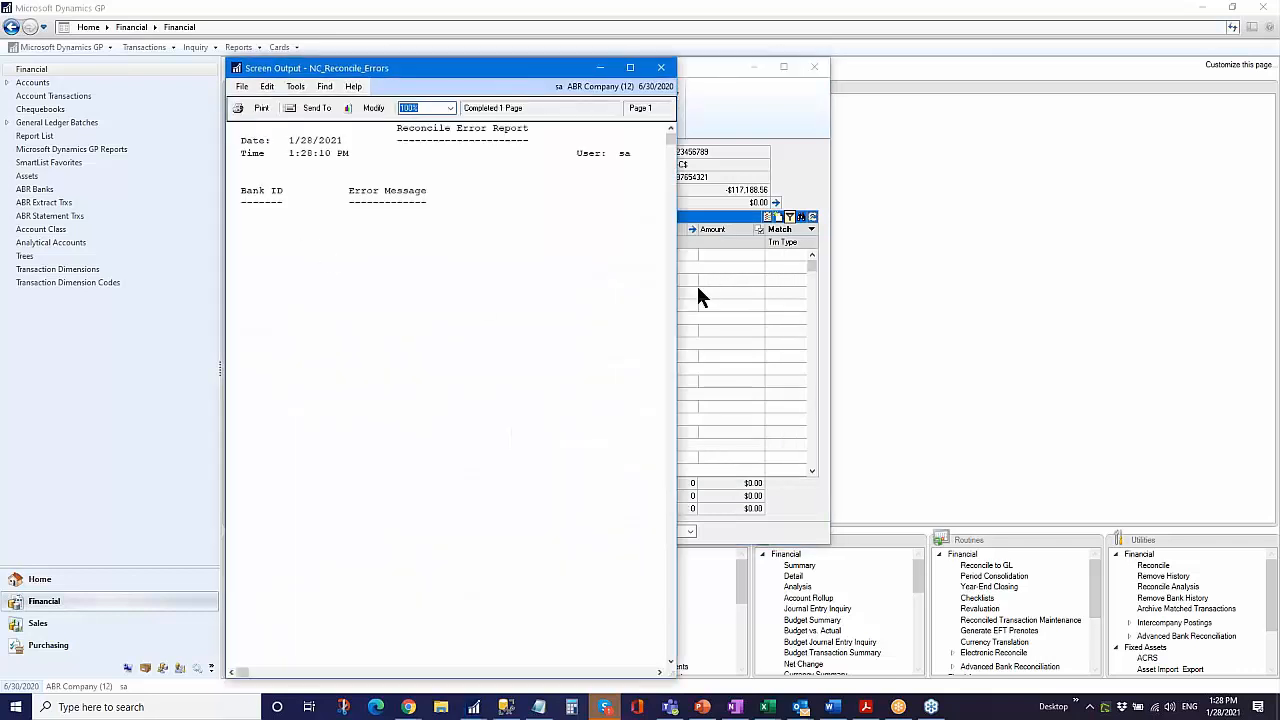
# - Review the Reconciled Transactions report at a width that shows the dates, amounts and reconcile numbers
pyautogui.click(661, 67)
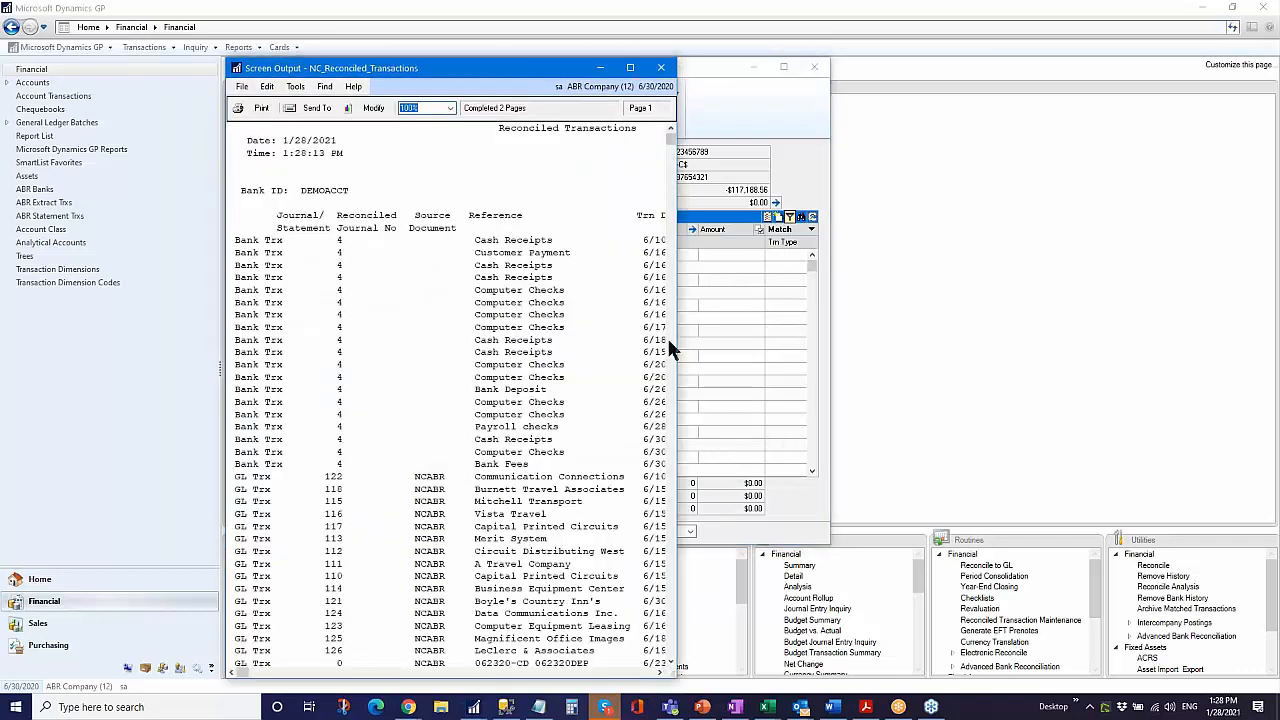
pyautogui.moveTo(677, 332); pyautogui.dragTo(957, 331)
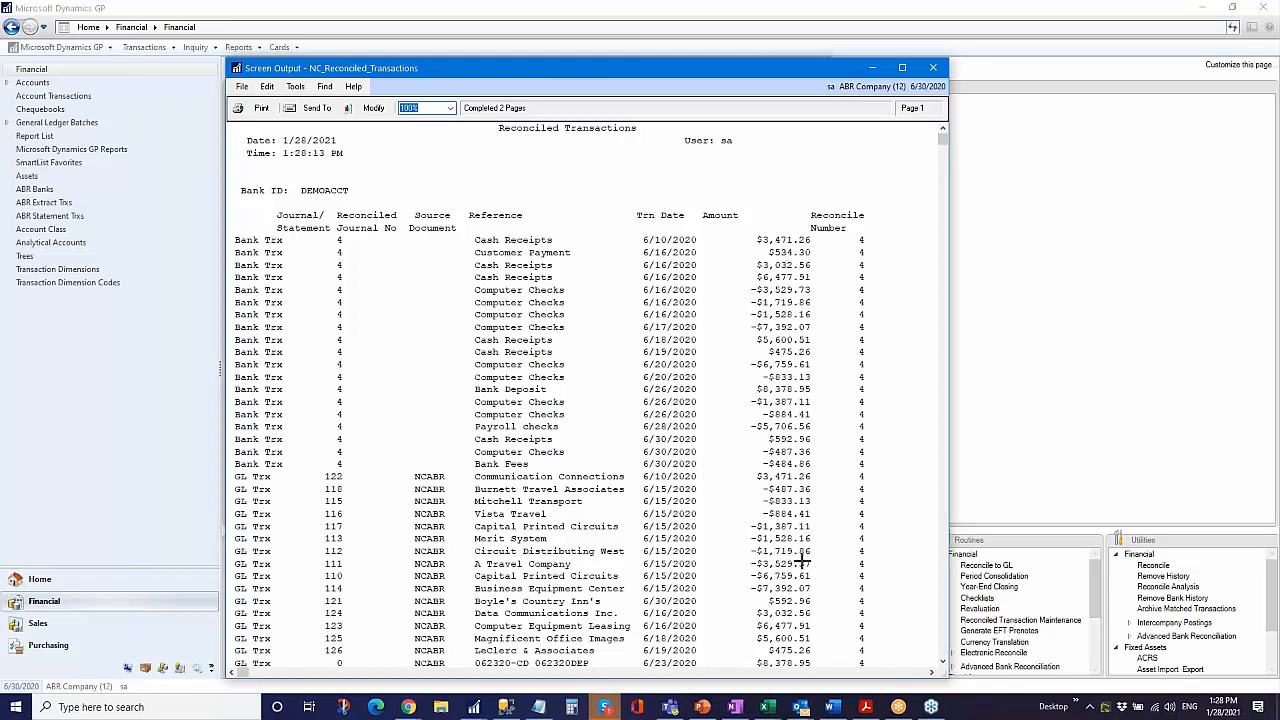
pyautogui.click(933, 67)
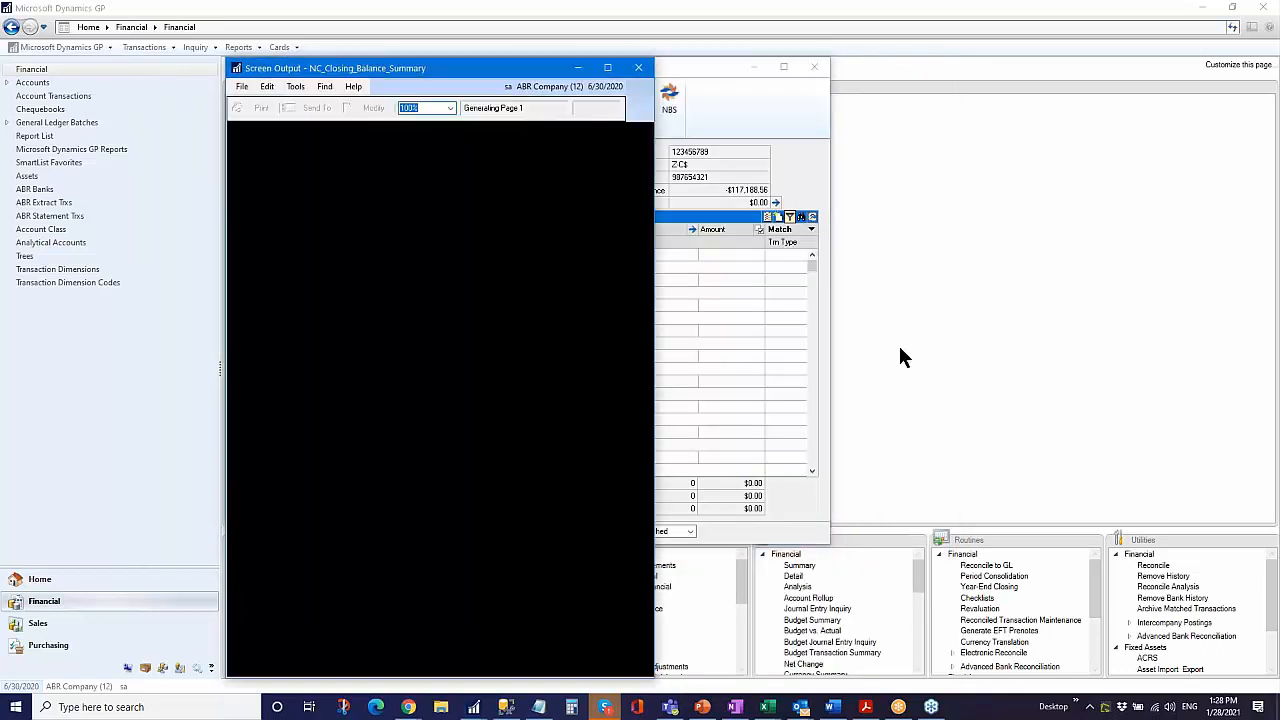
# - Examine both pages of the Closing Balance Report, including the outstanding GL transactions, and close the bank reconciliation
pyautogui.moveTo(656, 370); pyautogui.dragTo(794, 356)
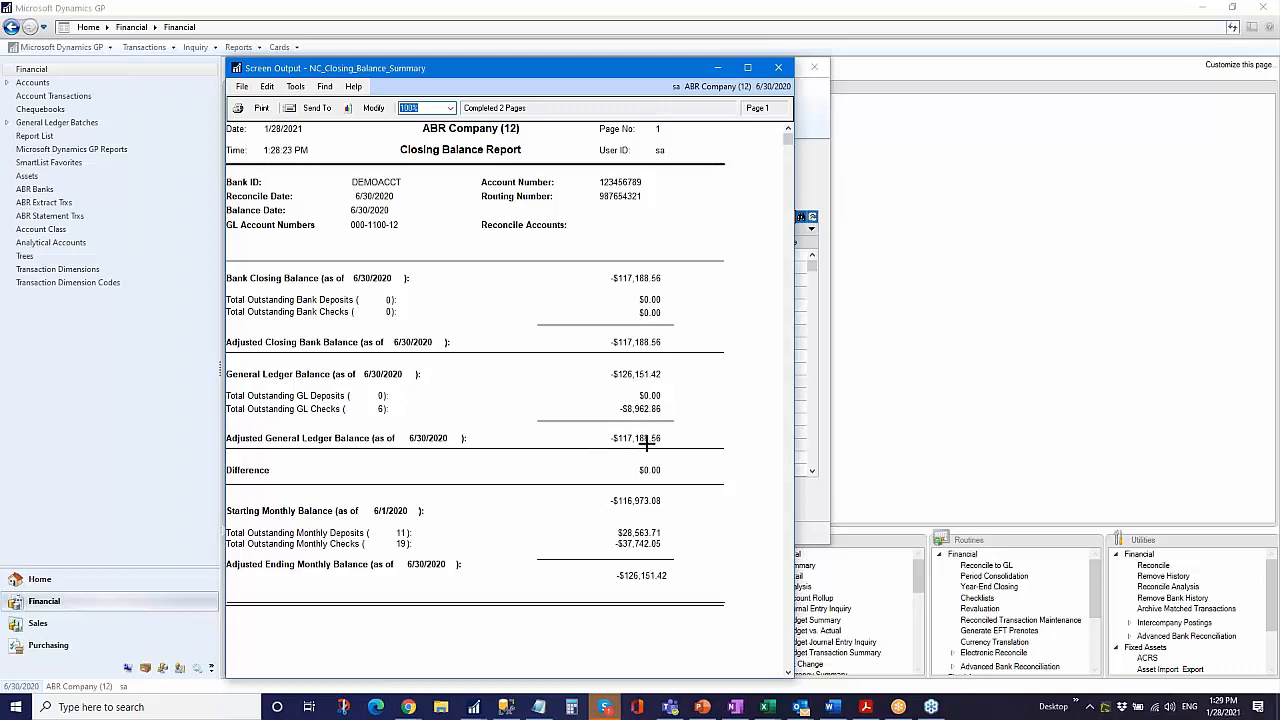
pyautogui.scroll(-1, 666, 487)
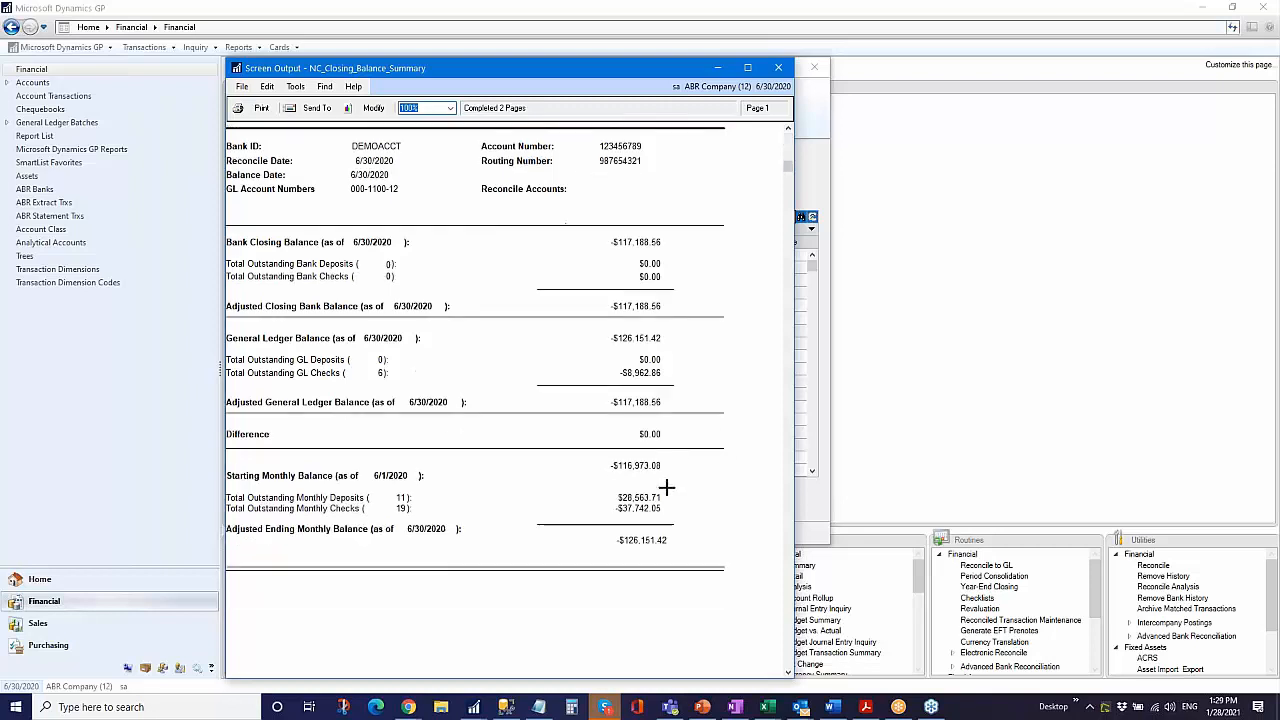
pyautogui.scroll(-8, 690, 445)
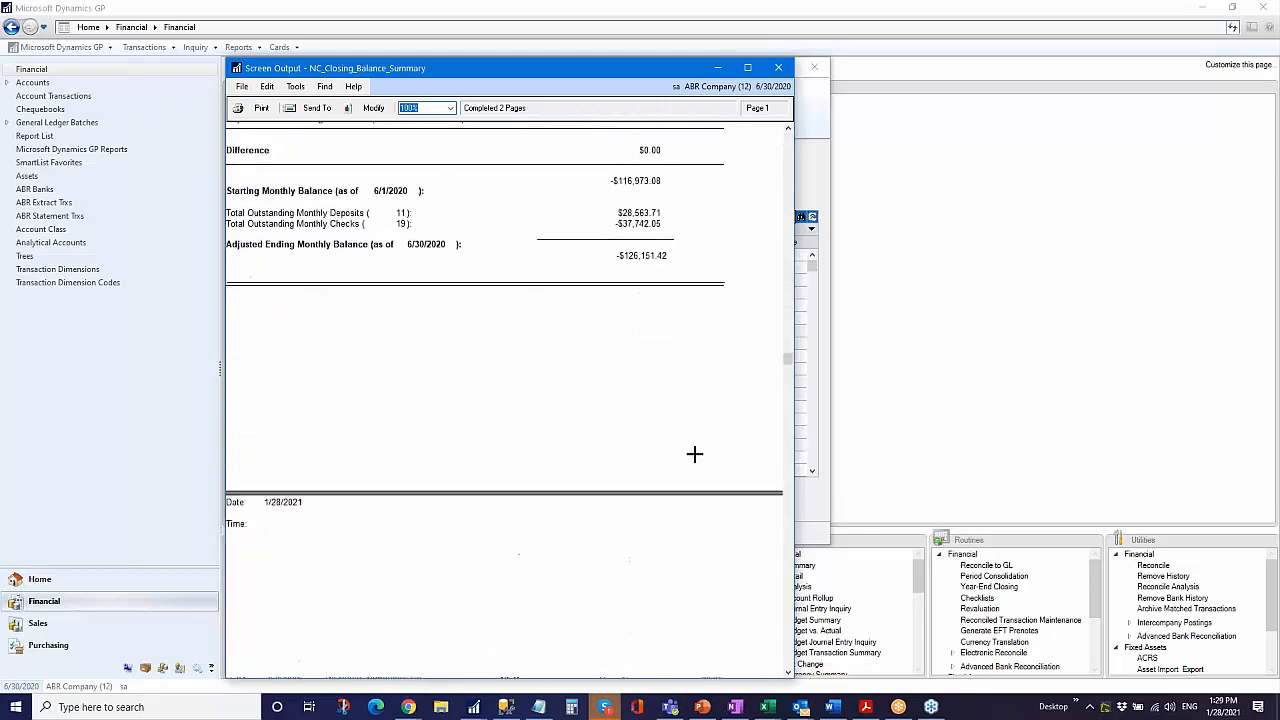
pyautogui.scroll(-10, 694, 454)
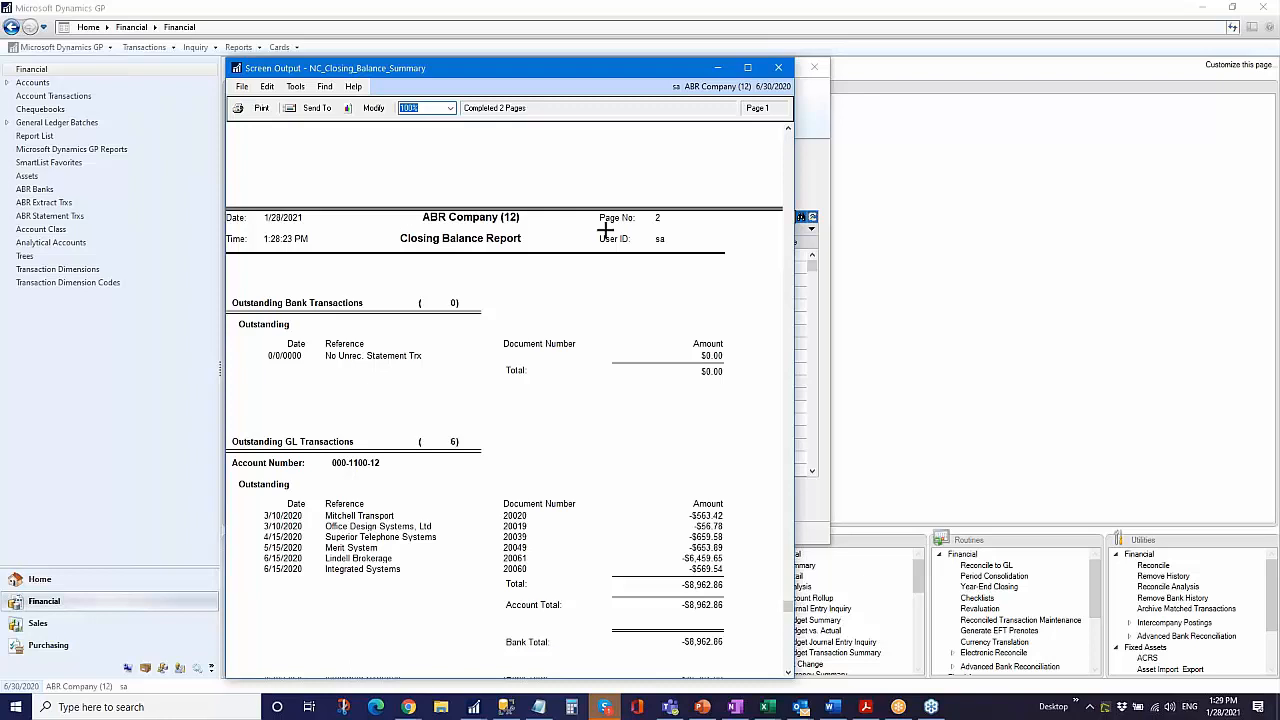
pyautogui.scroll(-2, 606, 320)
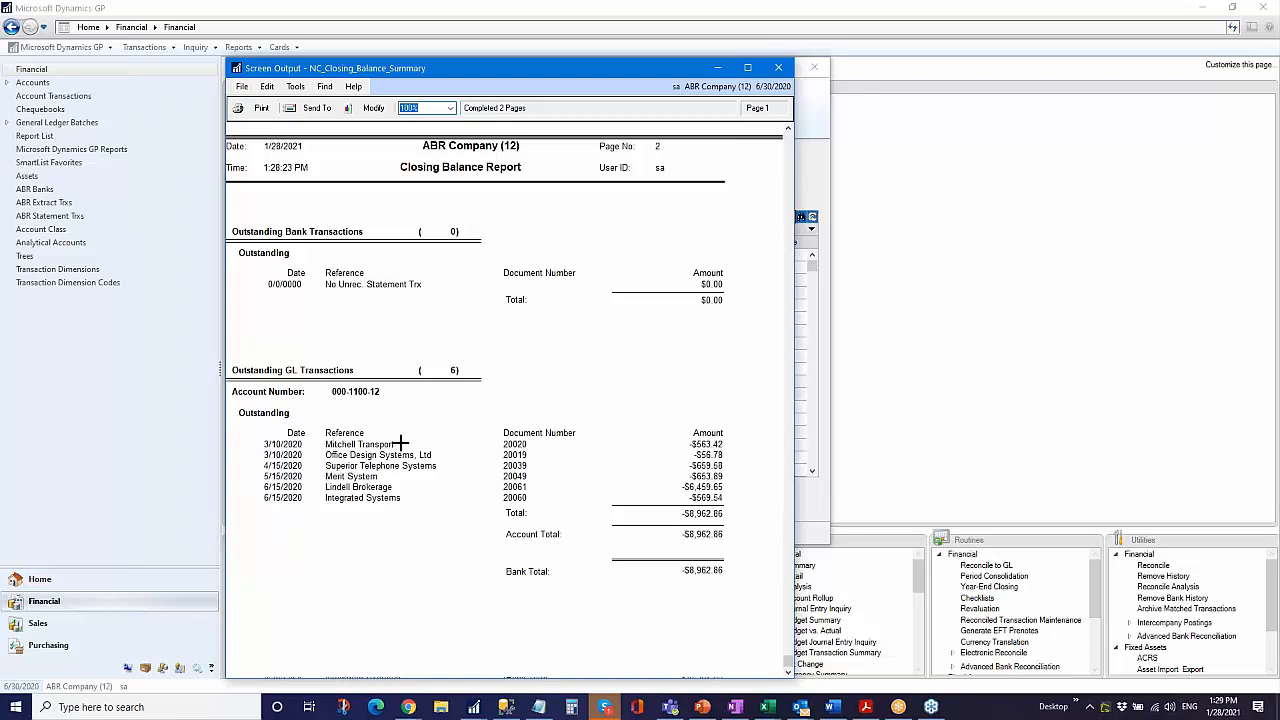
pyautogui.click(778, 67)
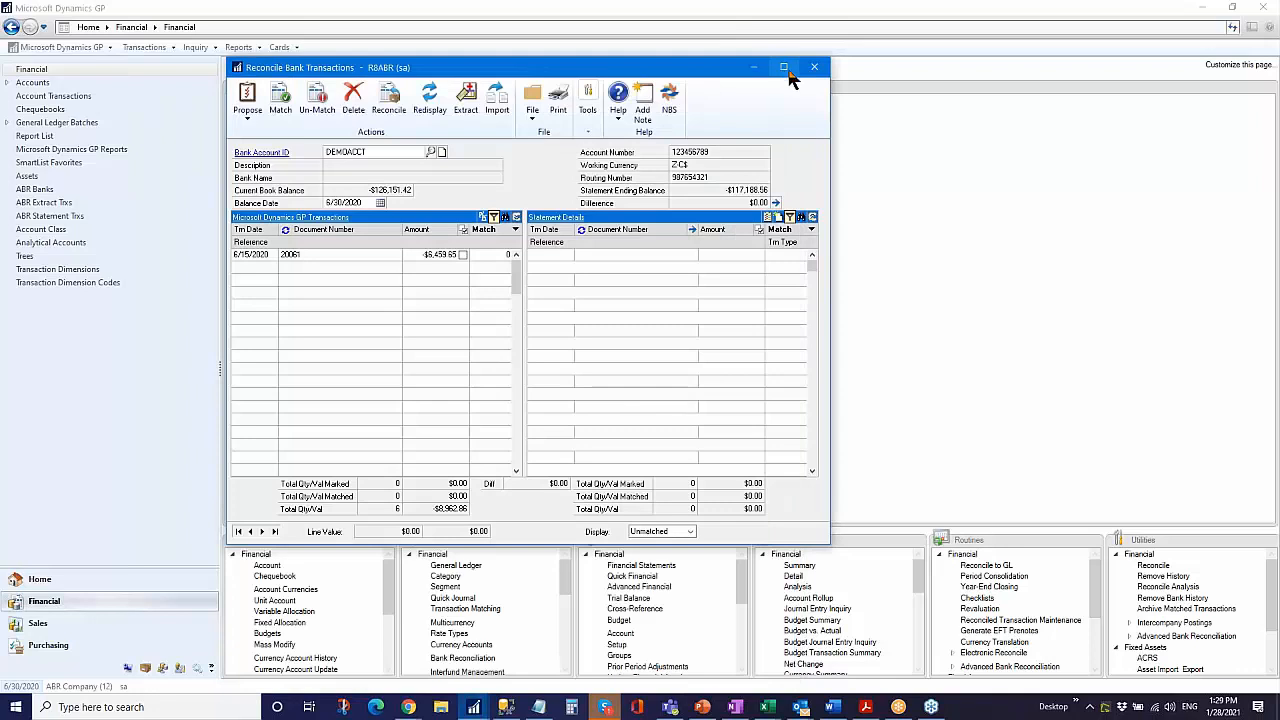
pyautogui.click(814, 67)
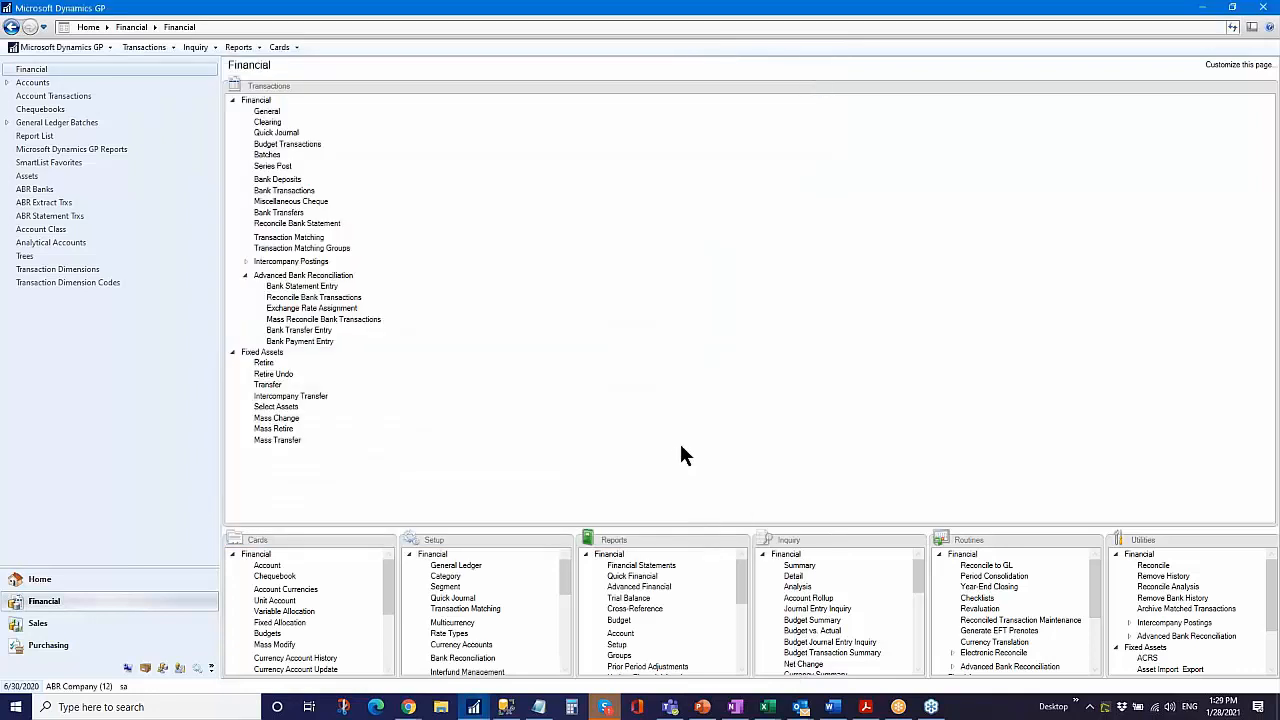
# - Review the report types in the Advanced Bank Reconciliation report setup and view the Closing Balance report options
pyautogui.click(740, 540)
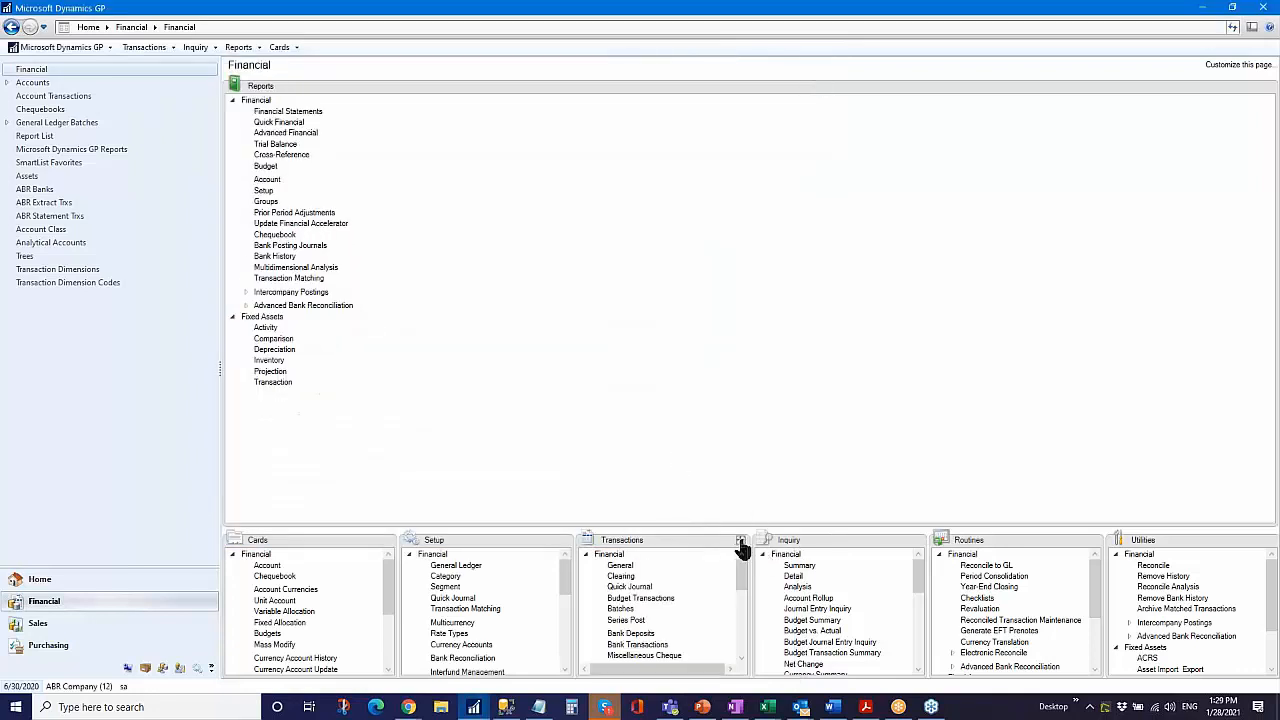
pyautogui.click(293, 305)
pyautogui.click(309, 317)
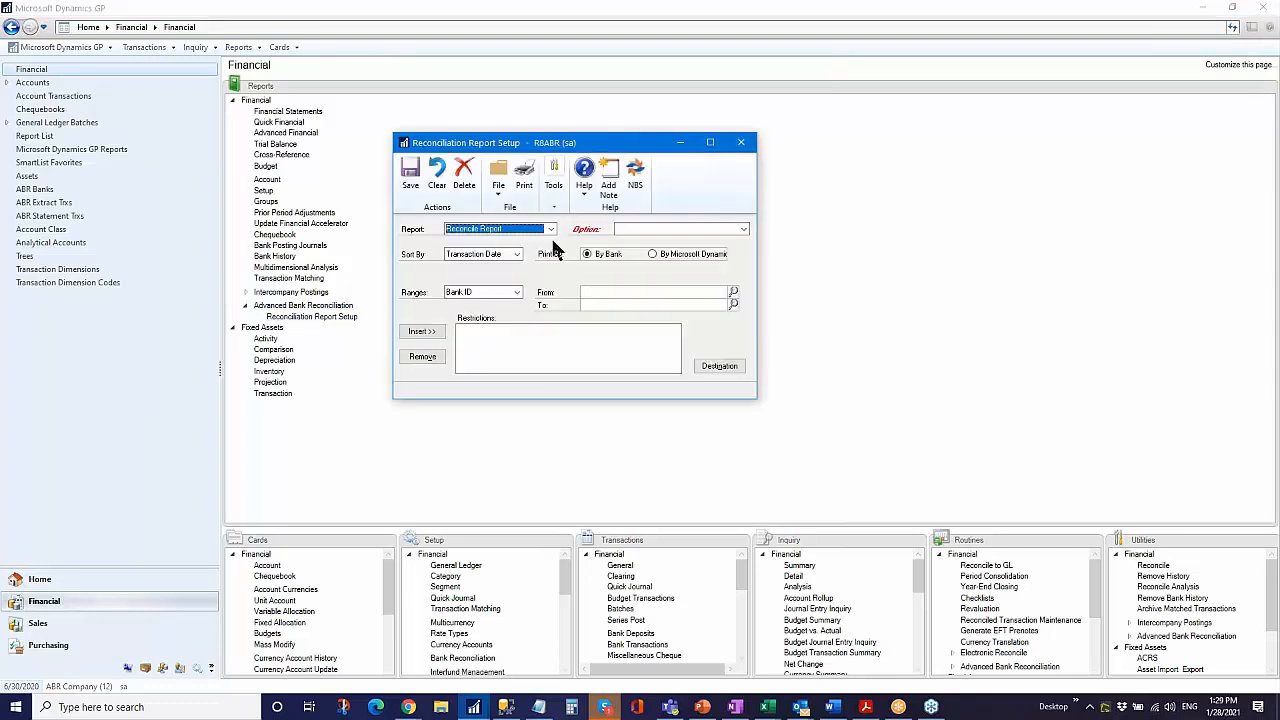
pyautogui.click(550, 230)
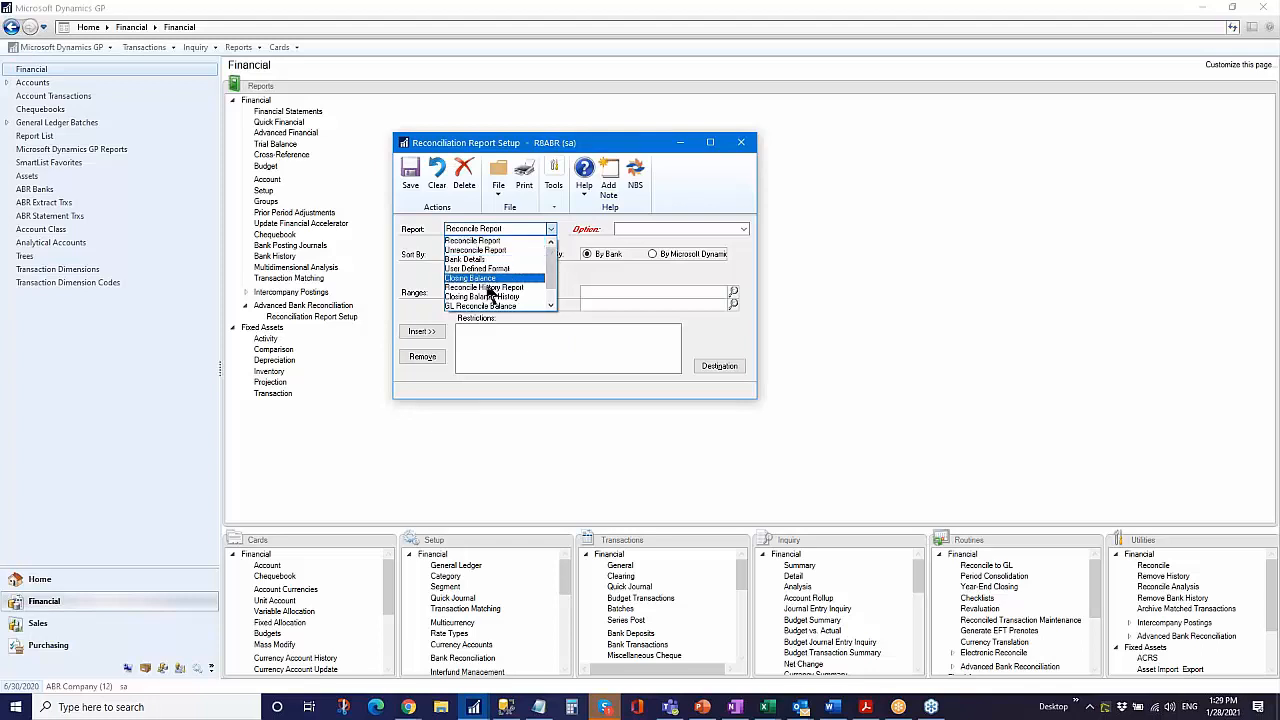
pyautogui.click(551, 306)
pyautogui.click(551, 306)
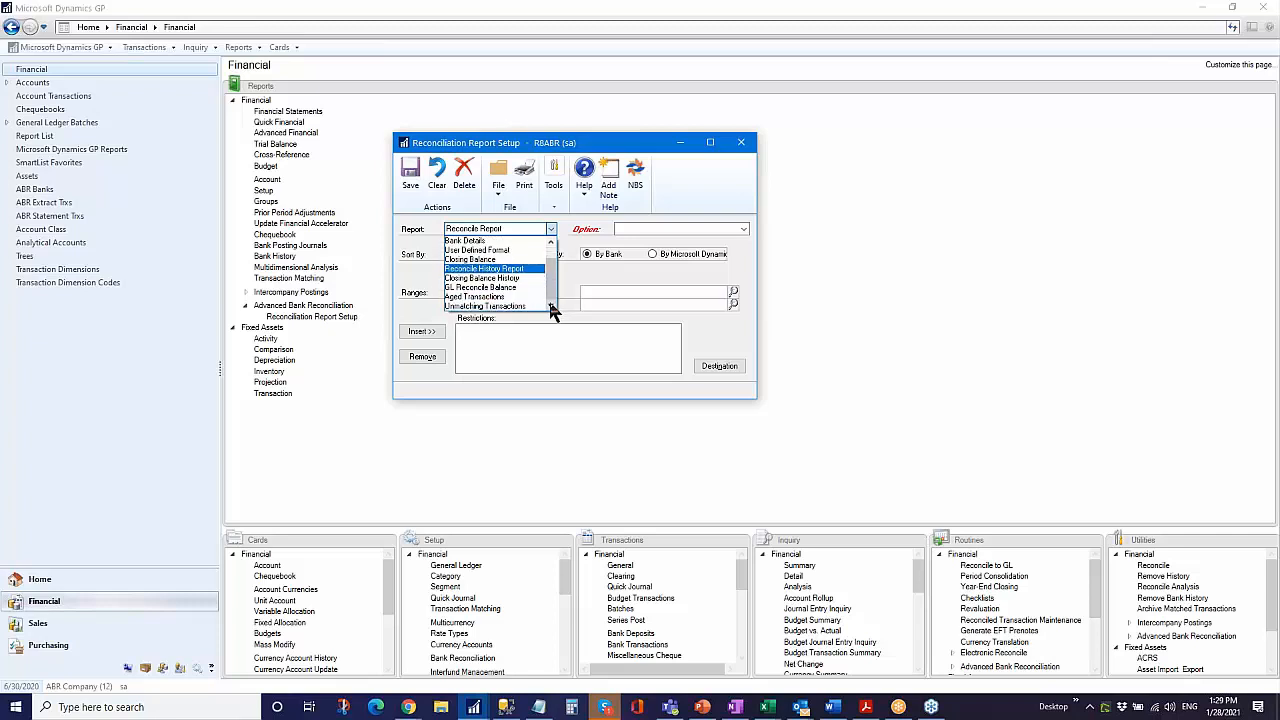
pyautogui.click(474, 260)
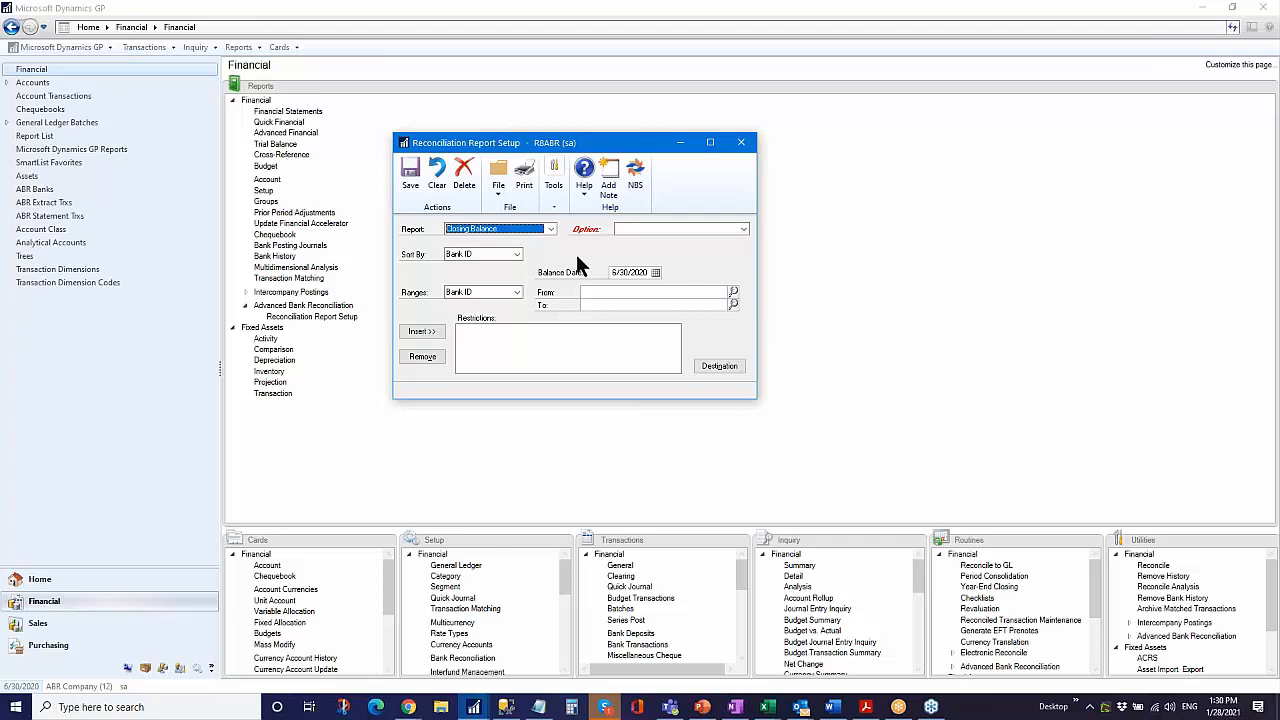
pyautogui.click(741, 142)
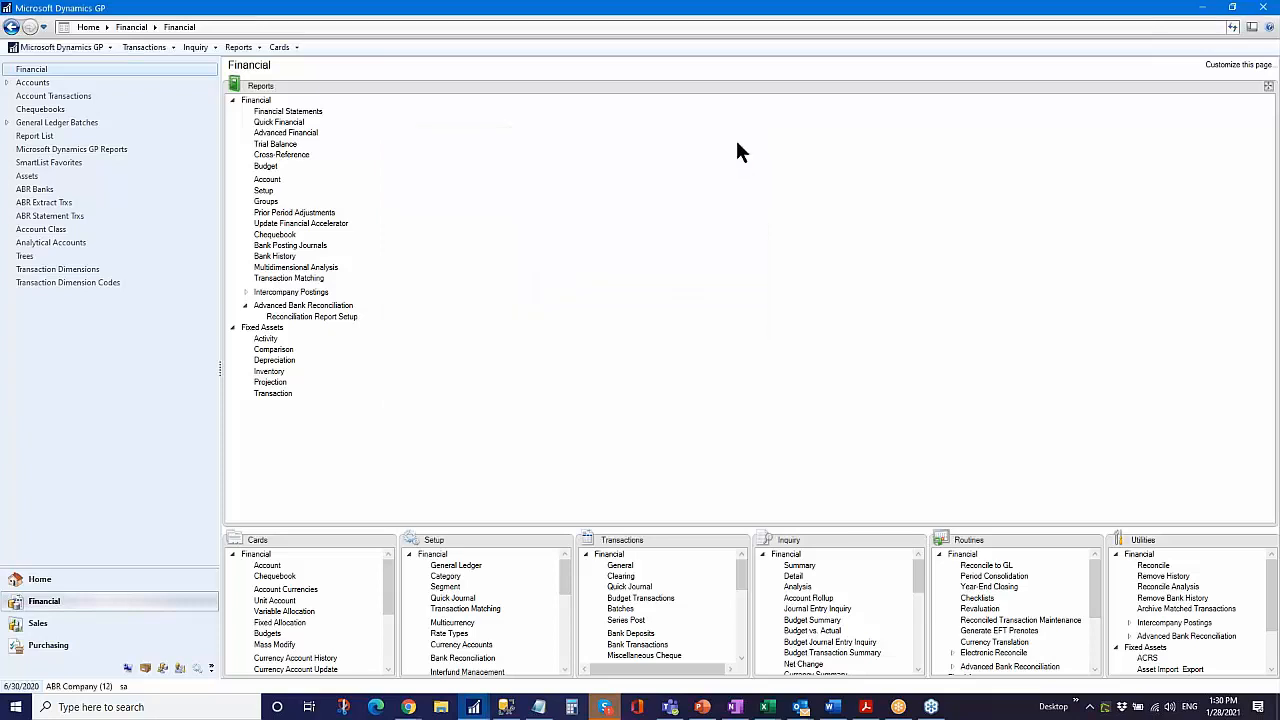
# - Look up document/check number 20059 in the Advanced Bank Reconciliation Cheque Inquiry
pyautogui.click(917, 540)
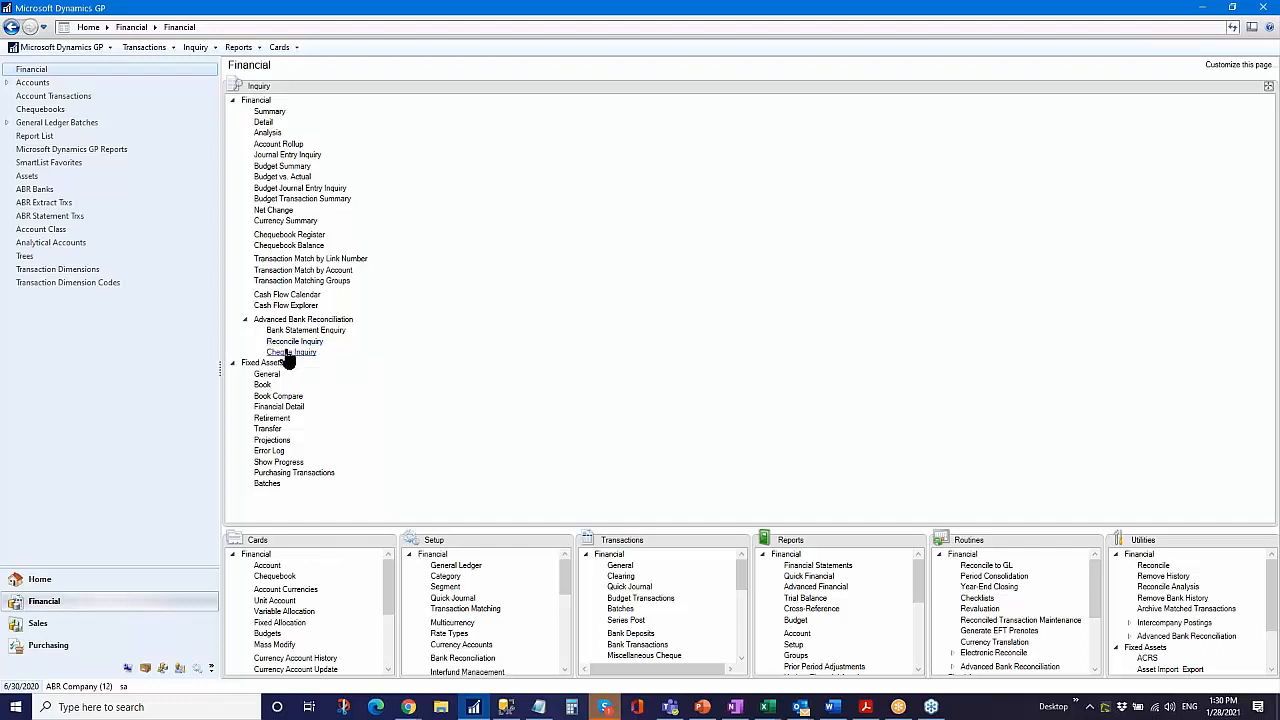
pyautogui.click(291, 352)
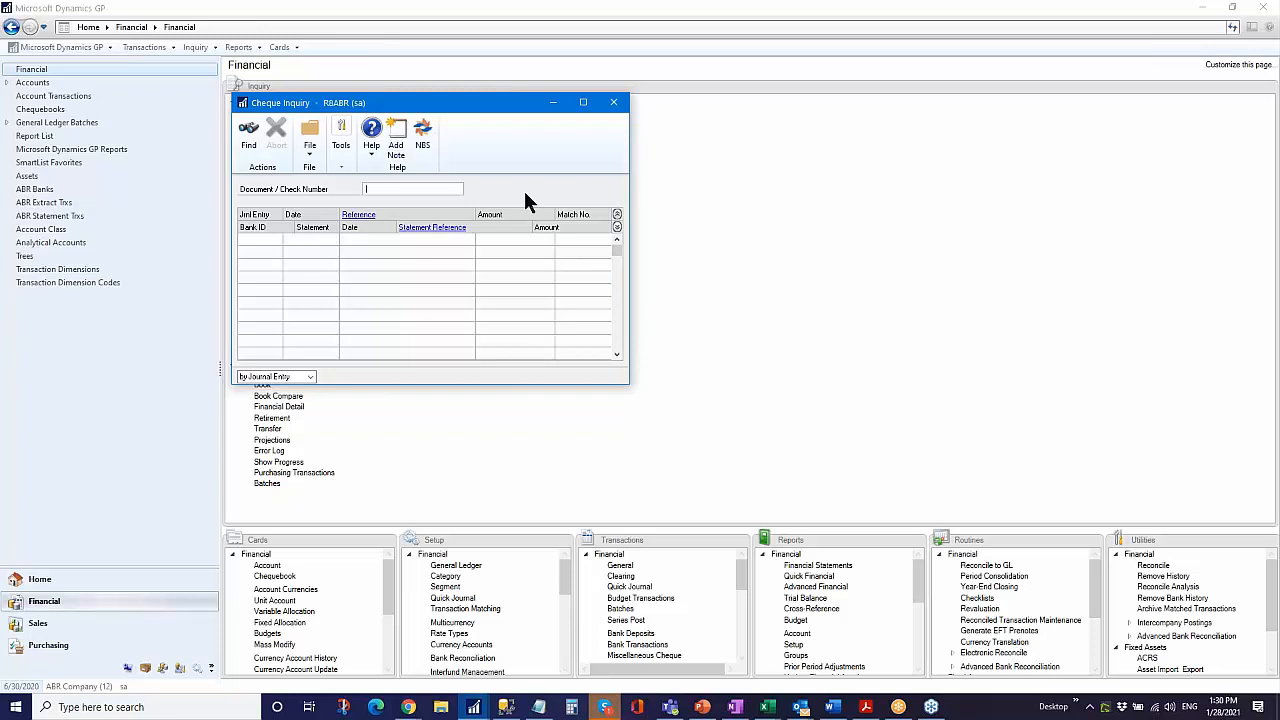
pyautogui.write('20059')
pyautogui.press('Tab')
pyautogui.click(252, 145)
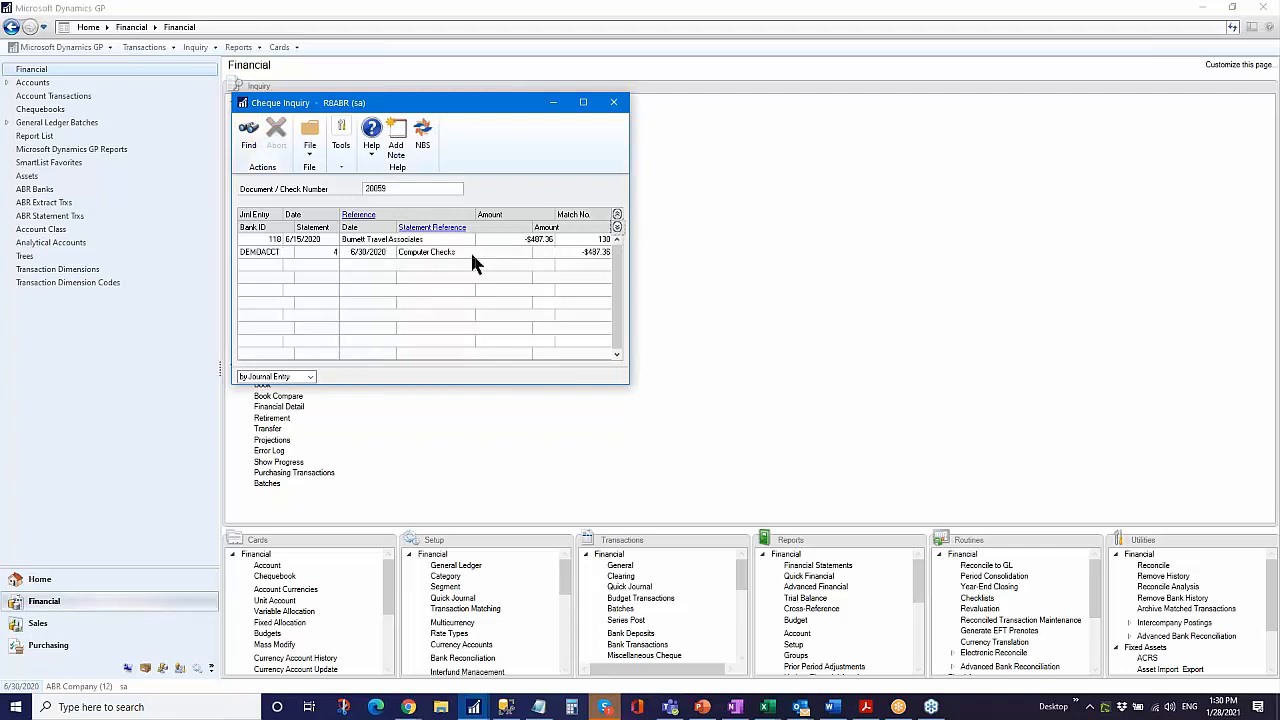
# - View the bank statement behind the Computer Checks line matched to the cheque, and close both inquiry windows
pyautogui.click(405, 255)
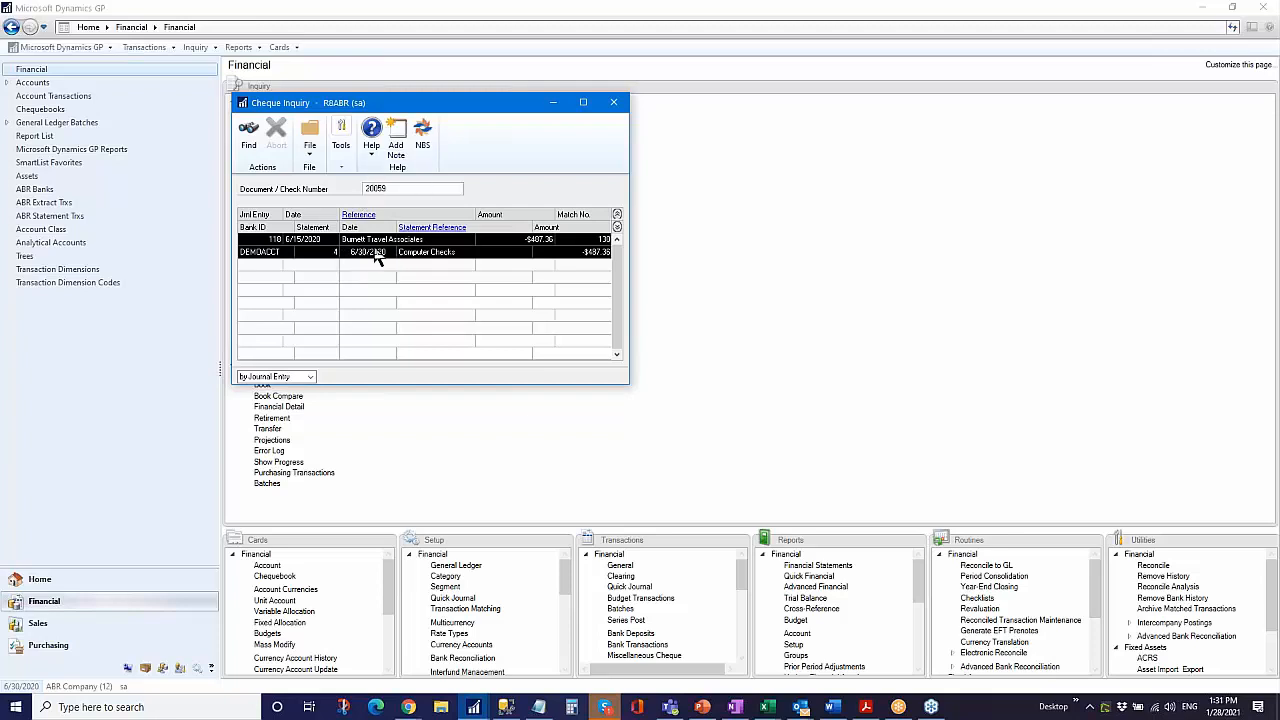
pyautogui.click(432, 229)
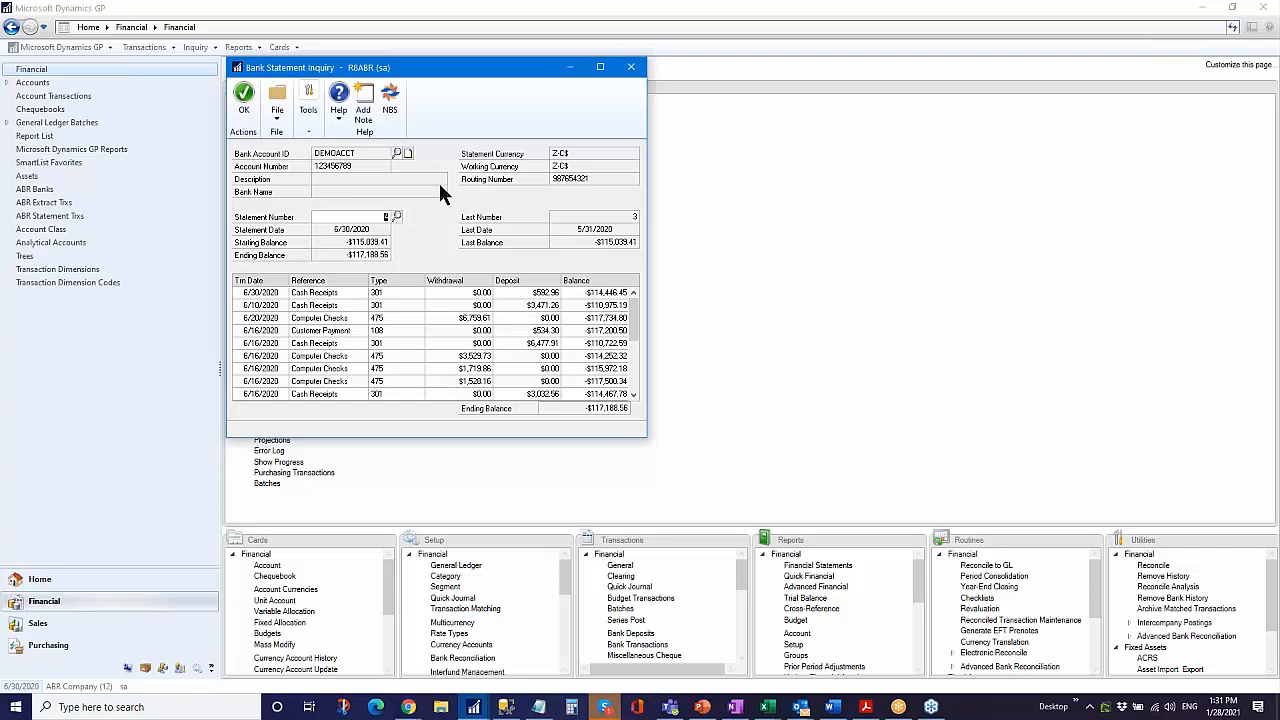
pyautogui.click(631, 66)
pyautogui.click(609, 103)
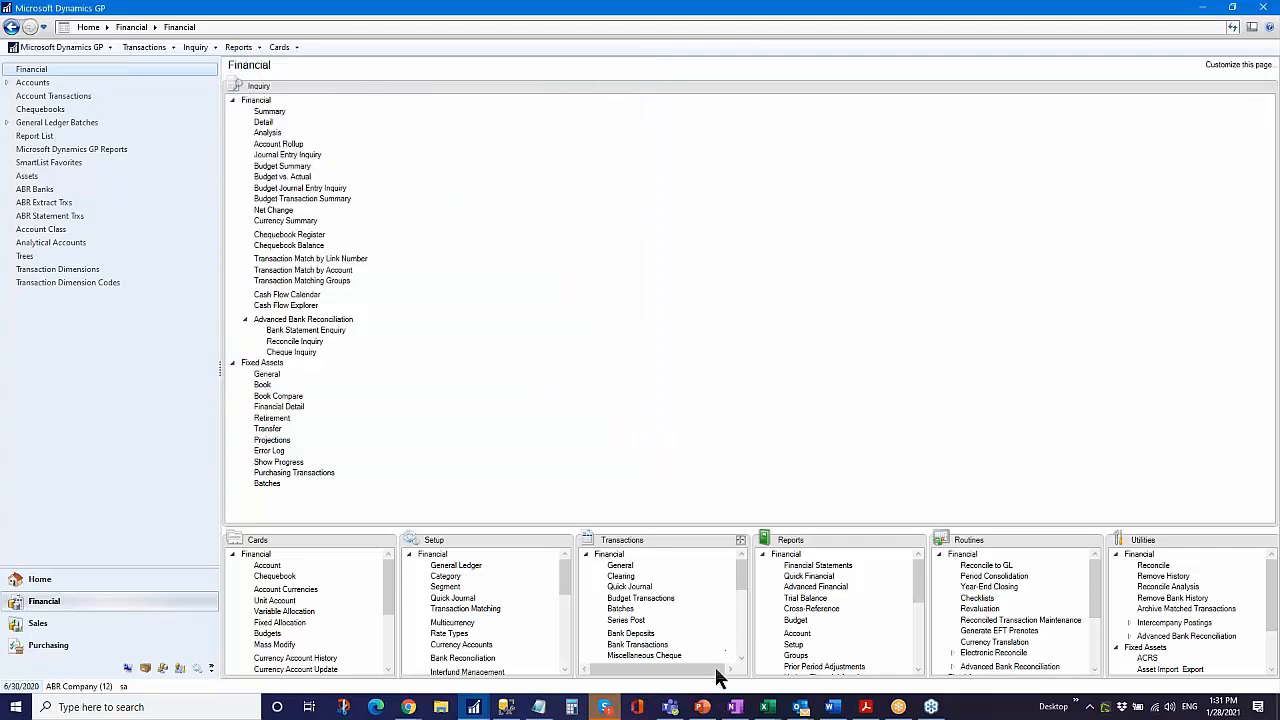
# - Switch to the PowerPoint presentation, start the slide show from the Product Demo slide and advance one slide
pyautogui.click(702, 707)
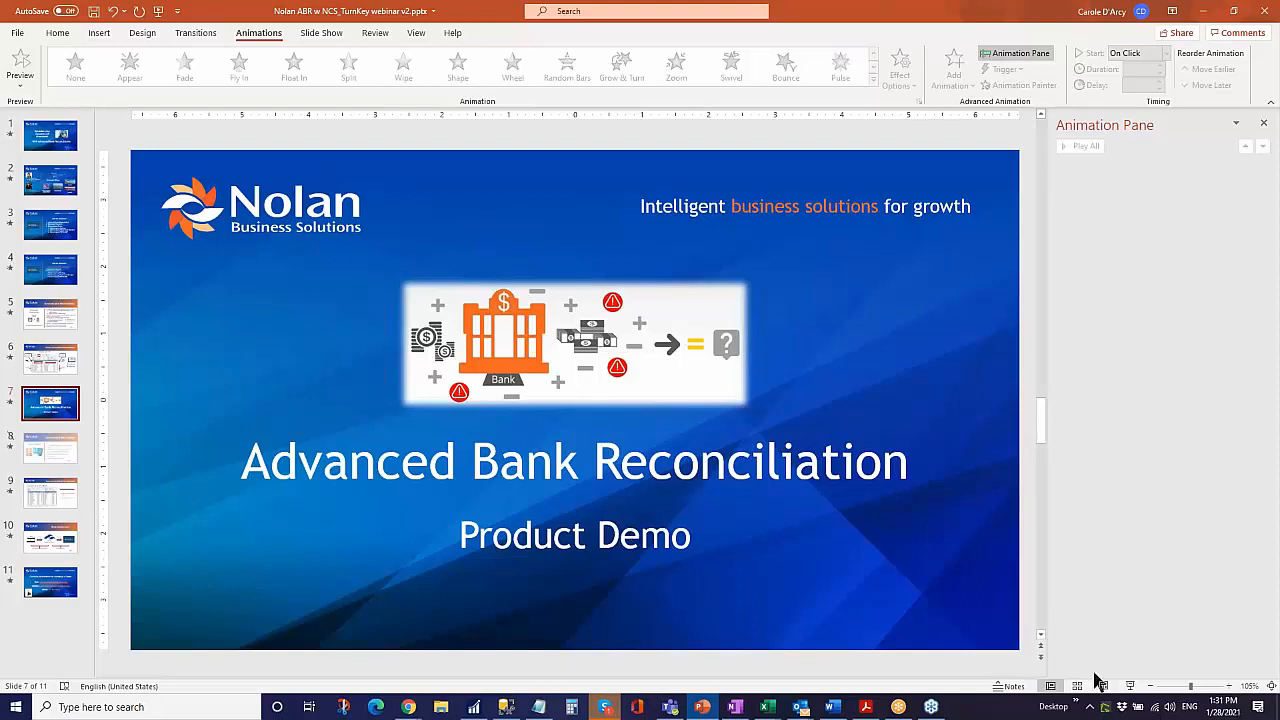
pyautogui.click(1130, 686)
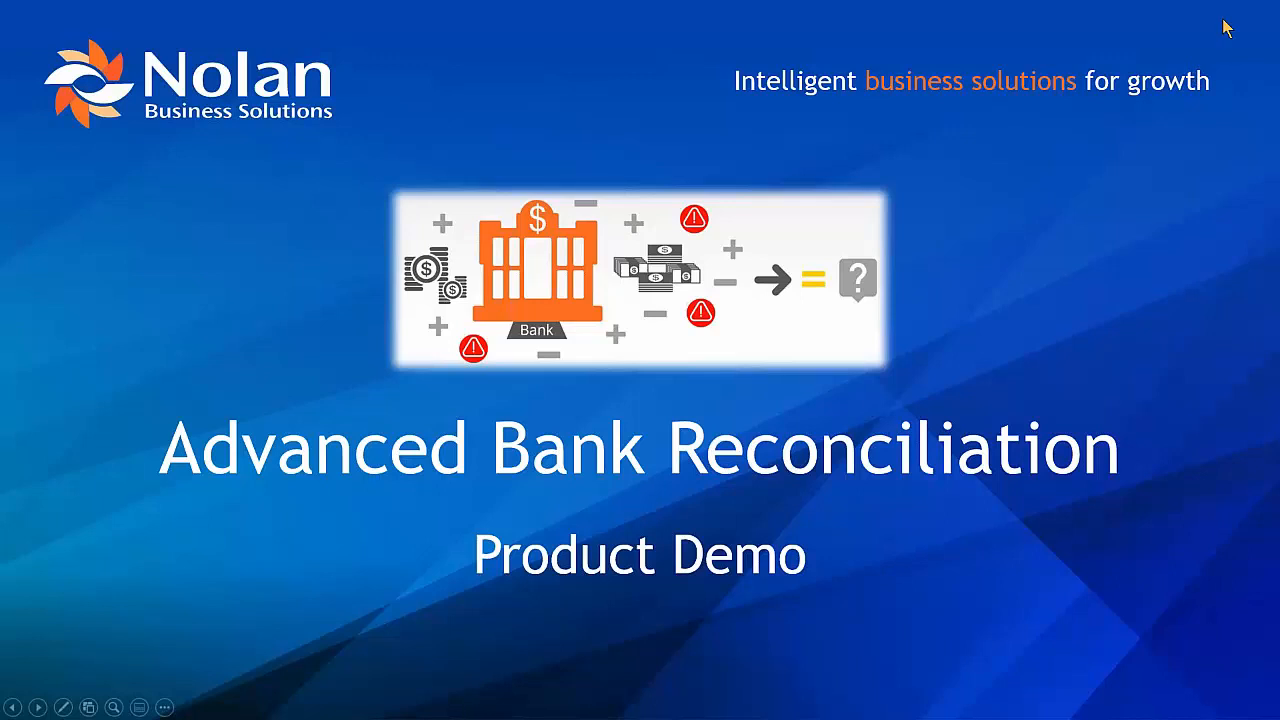
pyautogui.press('Right')
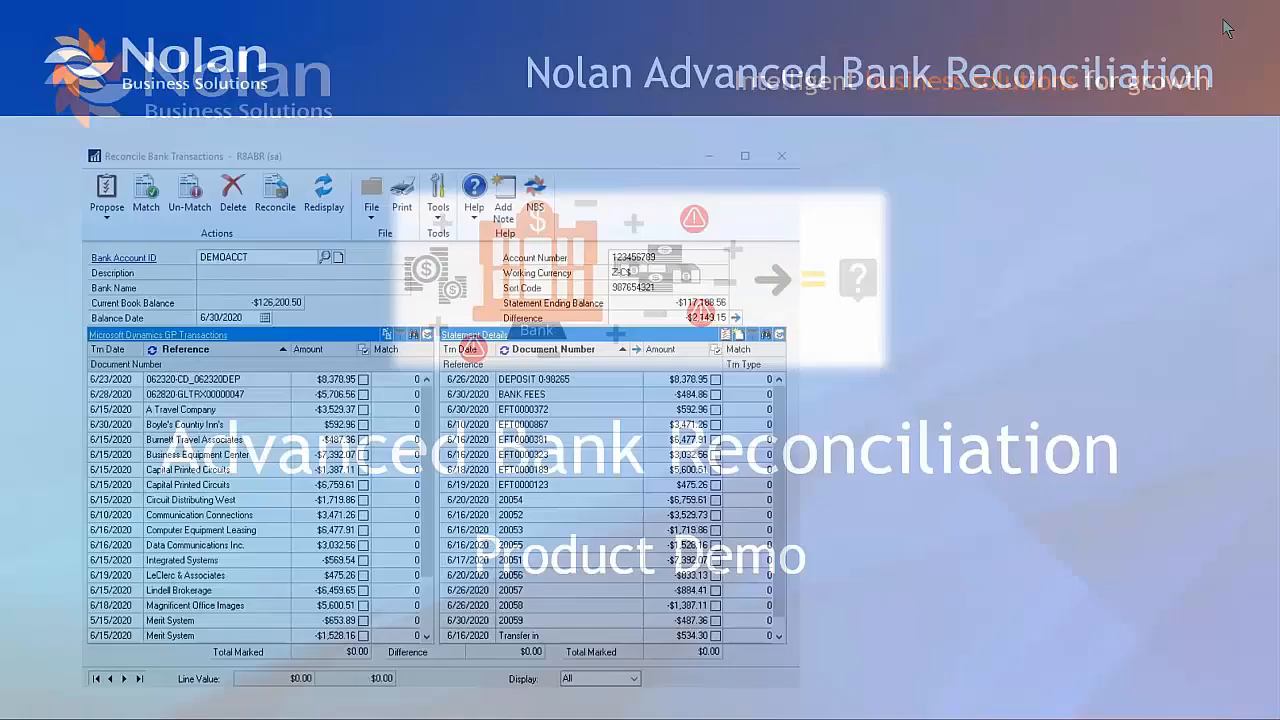